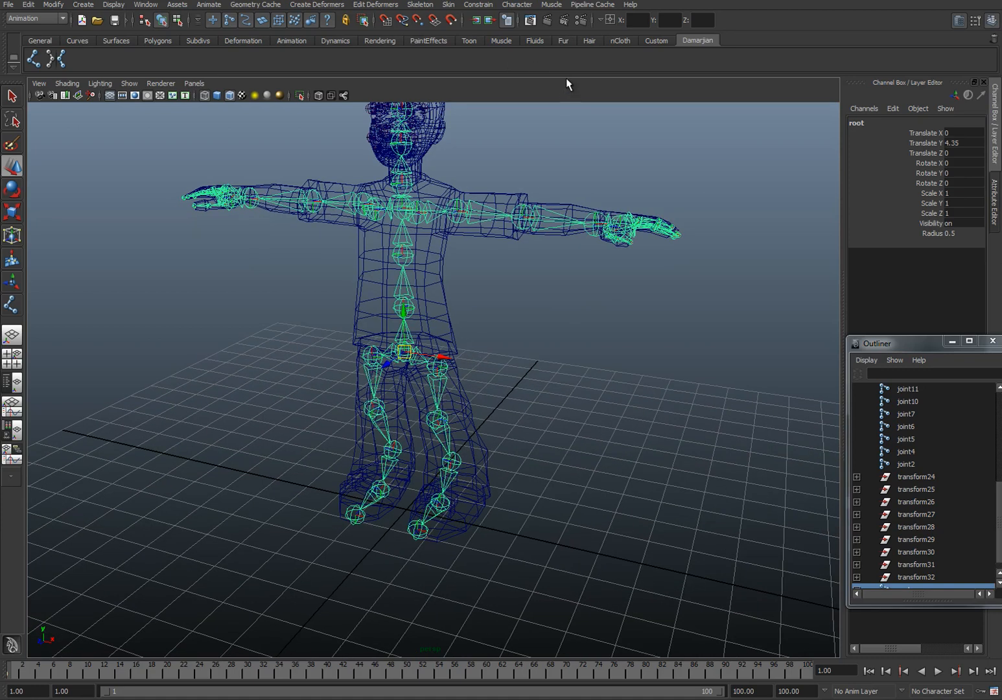
# Step: Set the IK Handle Tool's solver to ikRPsolver and add the tool to the custom shelf
pyautogui.click(421, 5)
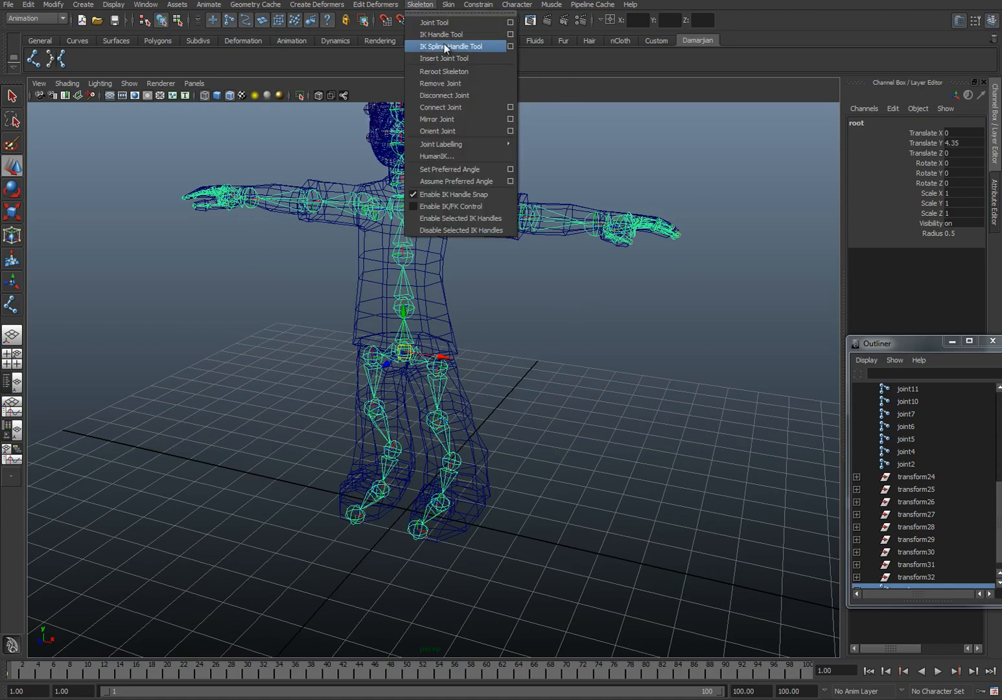
pyautogui.click(511, 34)
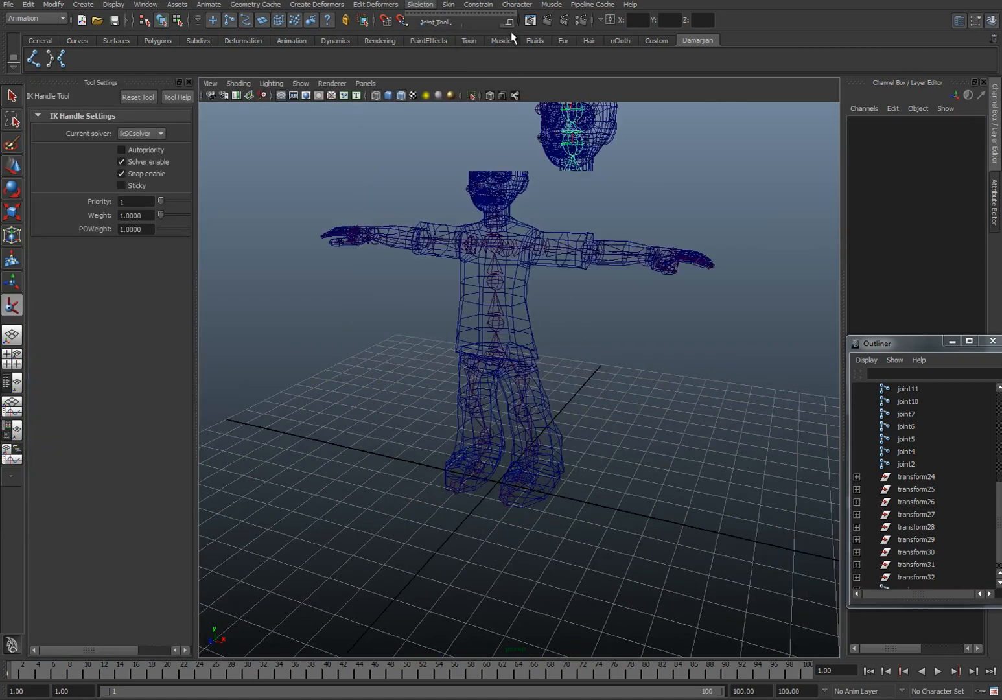
pyautogui.click(162, 134)
pyautogui.click(427, 5)
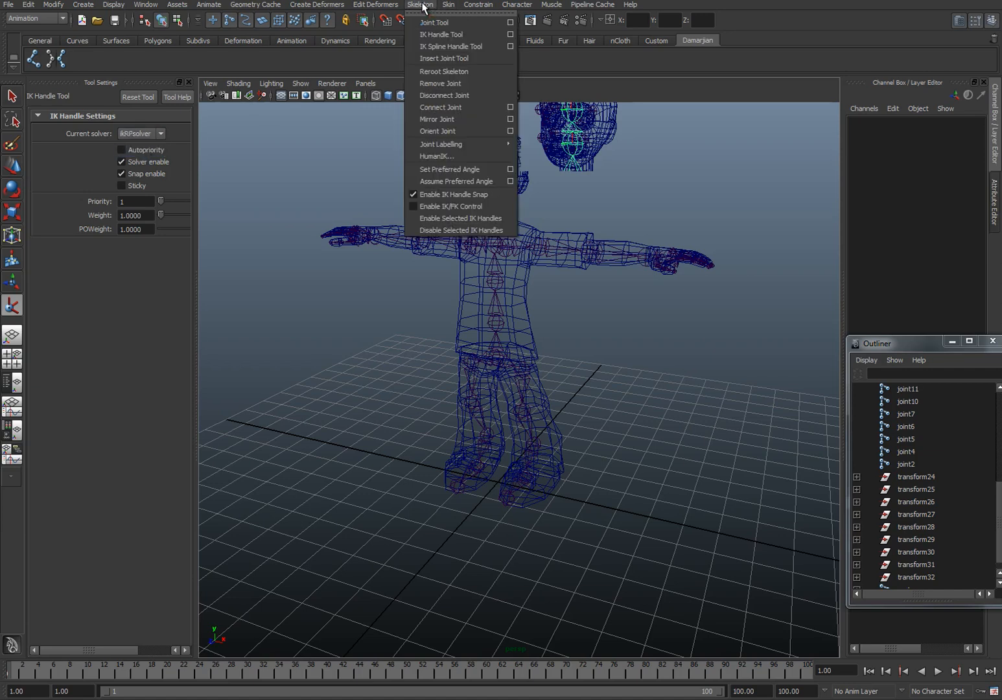
pyautogui.keyDown('ctrl'); pyautogui.keyDown('shift'); pyautogui.click(456, 36); pyautogui.keyUp('shift'); pyautogui.keyUp('ctrl')
# Step: Create an IK handle on the character's left leg from the hip joint to the ankle joint
pyautogui.click(80, 57)
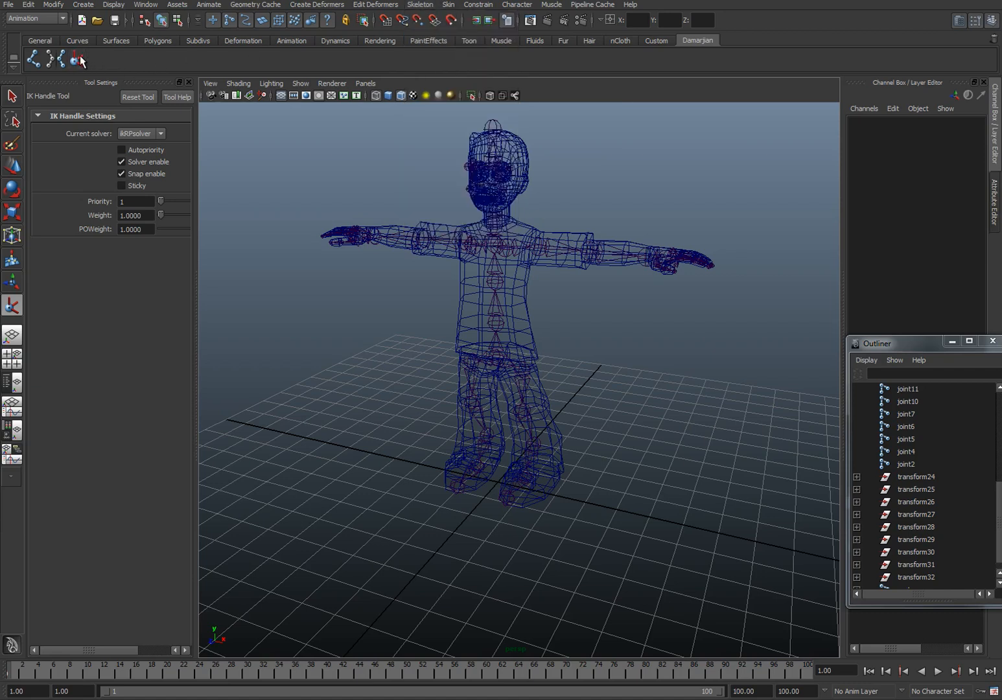
pyautogui.keyDown('alt'); pyautogui.moveTo(569, 280); pyautogui.dragTo(530, 248, button='middle'); pyautogui.keyUp('alt')
pyautogui.keyDown('alt'); pyautogui.moveTo(530, 248); pyautogui.dragTo(519, 296, button='right'); pyautogui.keyUp('alt')
pyautogui.keyDown('alt'); pyautogui.moveTo(519, 296); pyautogui.dragTo(554, 304, button='middle'); pyautogui.keyUp('alt')
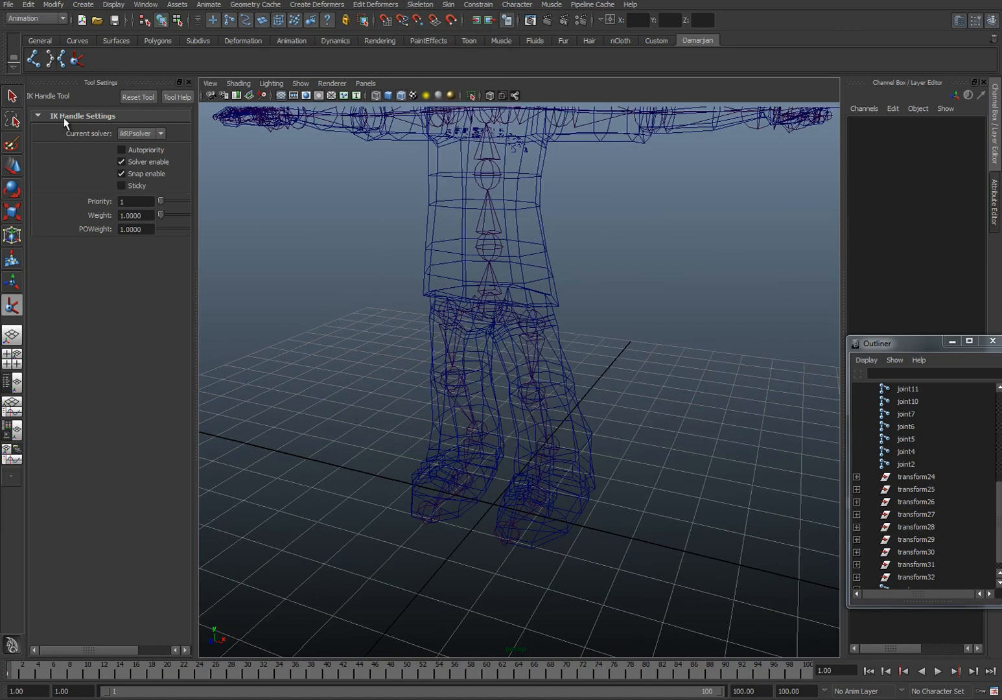
pyautogui.keyDown('alt'); pyautogui.moveTo(351, 227); pyautogui.dragTo(350, 225); pyautogui.keyUp('alt')
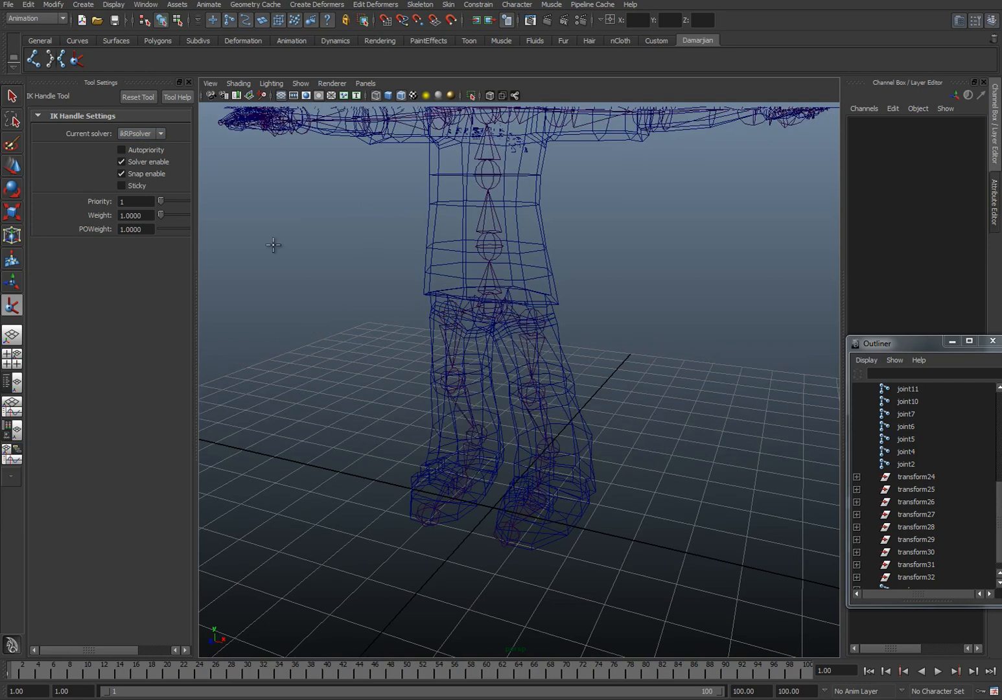
pyautogui.keyDown('alt'); pyautogui.moveTo(623, 323); pyautogui.dragTo(603, 282, button='middle'); pyautogui.keyUp('alt')
pyautogui.keyDown('alt'); pyautogui.moveTo(603, 282); pyautogui.dragTo(503, 280); pyautogui.keyUp('alt')
pyautogui.click(509, 280)
pyautogui.click(536, 409)
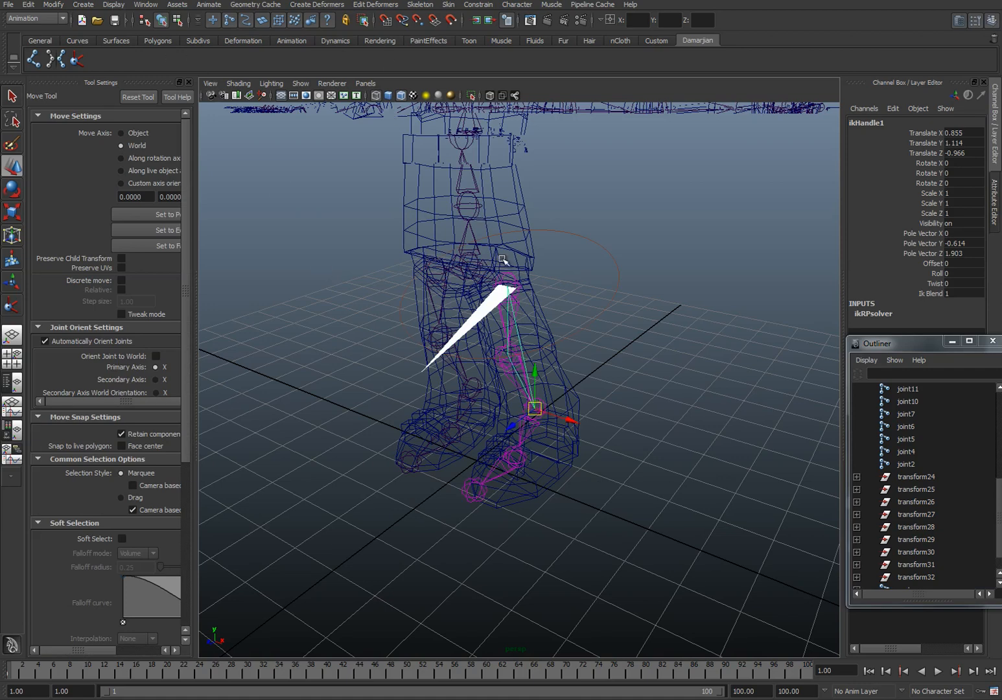
# Step: Try moving the left leg's IK handle to test the knee bend, and undo the move
pyautogui.keyDown('alt'); pyautogui.moveTo(518, 338); pyautogui.dragTo(505, 405); pyautogui.keyUp('alt')
pyautogui.moveTo(564, 389); pyautogui.dragTo(483, 313)
pyautogui.hotkey('ctrl', 'z')
pyautogui.keyDown('alt'); pyautogui.moveTo(495, 409); pyautogui.dragTo(431, 383); pyautogui.keyUp('alt')
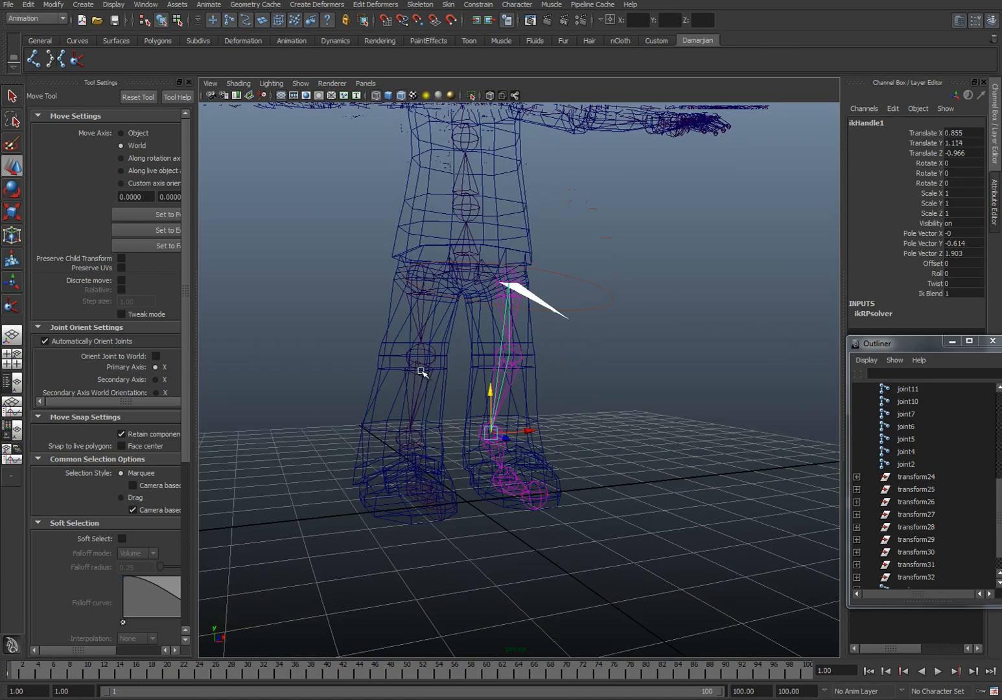
# Step: Create an IK handle on the character's right leg from the hip joint to the ankle joint
pyautogui.press('y')
pyautogui.click(418, 274)
pyautogui.click(402, 437)
pyautogui.press('w')
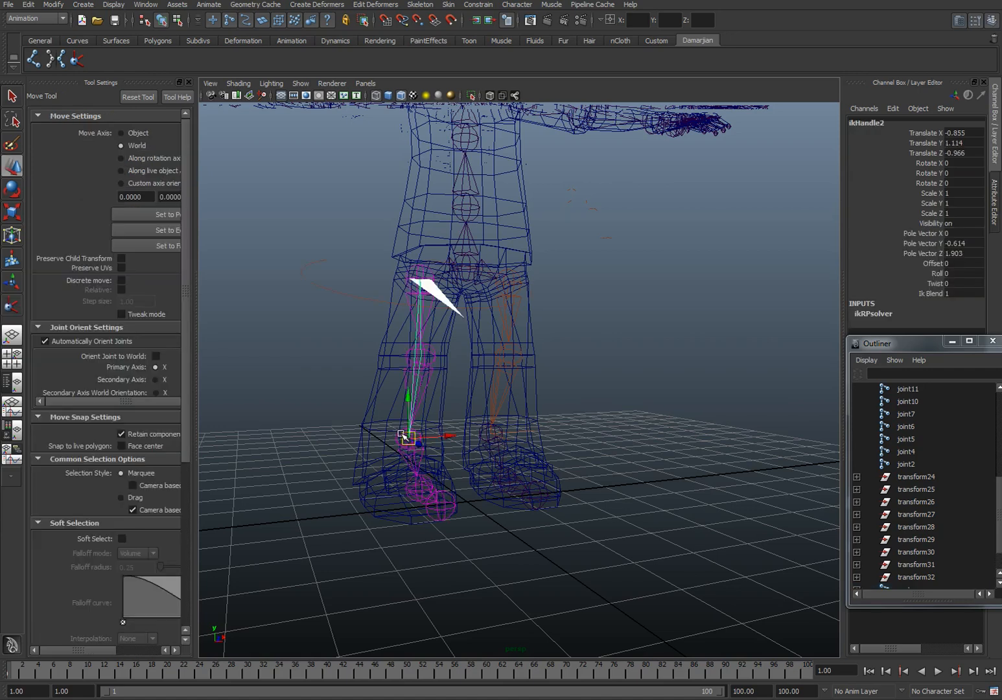
# Step: Create a NURBS circle of radius 1 and snap it to the left ankle at 0.855, 1.114, -0.966
pyautogui.keyDown('alt'); pyautogui.moveTo(505, 411); pyautogui.dragTo(562, 459); pyautogui.keyUp('alt')
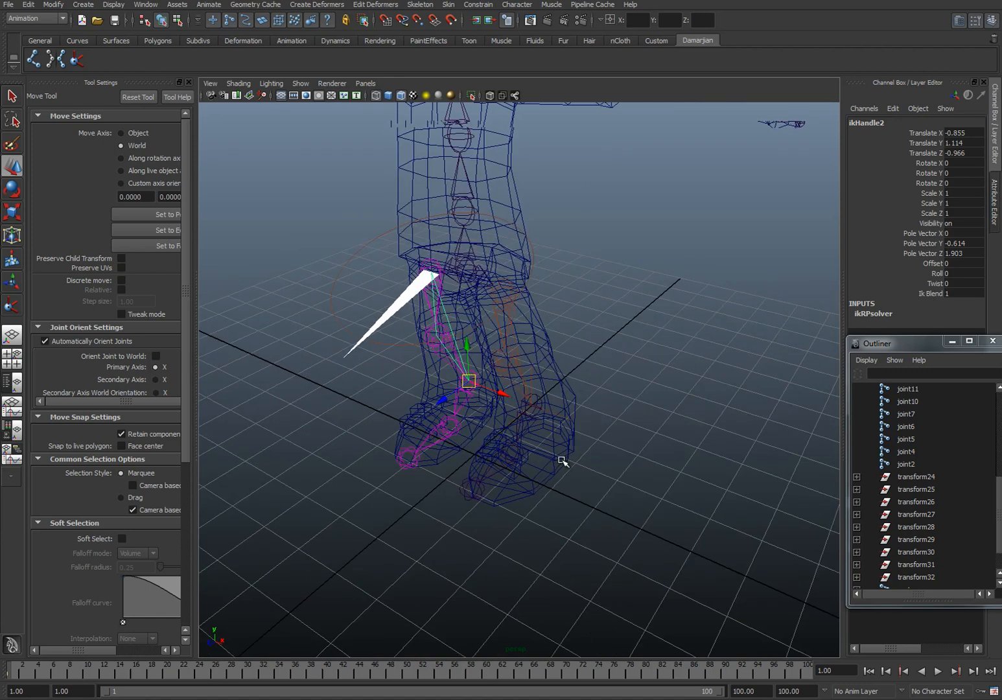
pyautogui.click(82, 5)
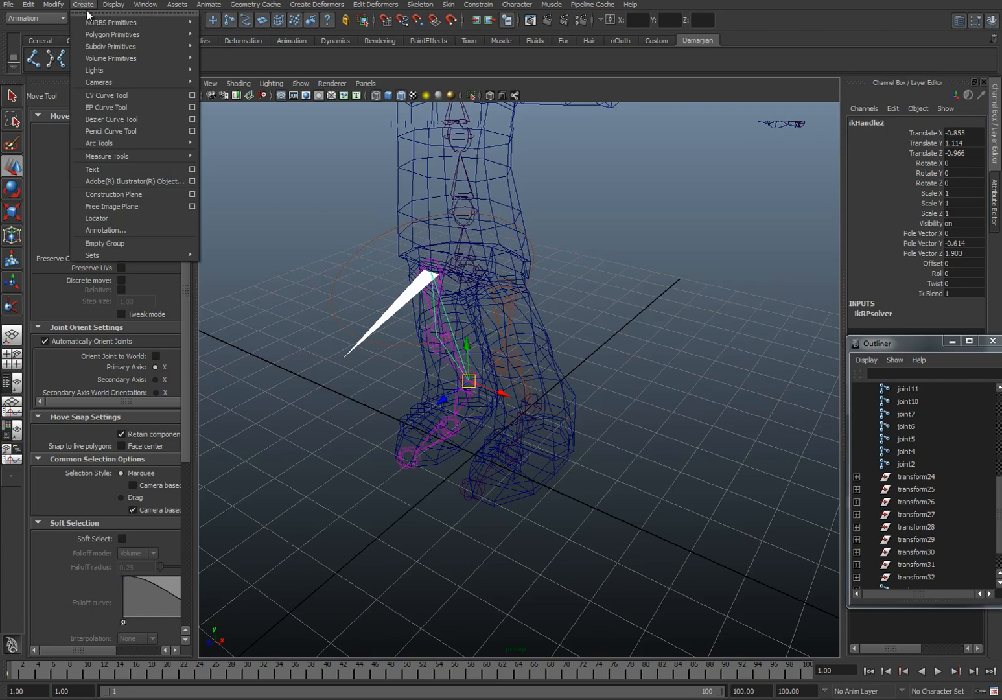
pyautogui.moveTo(94, 24)
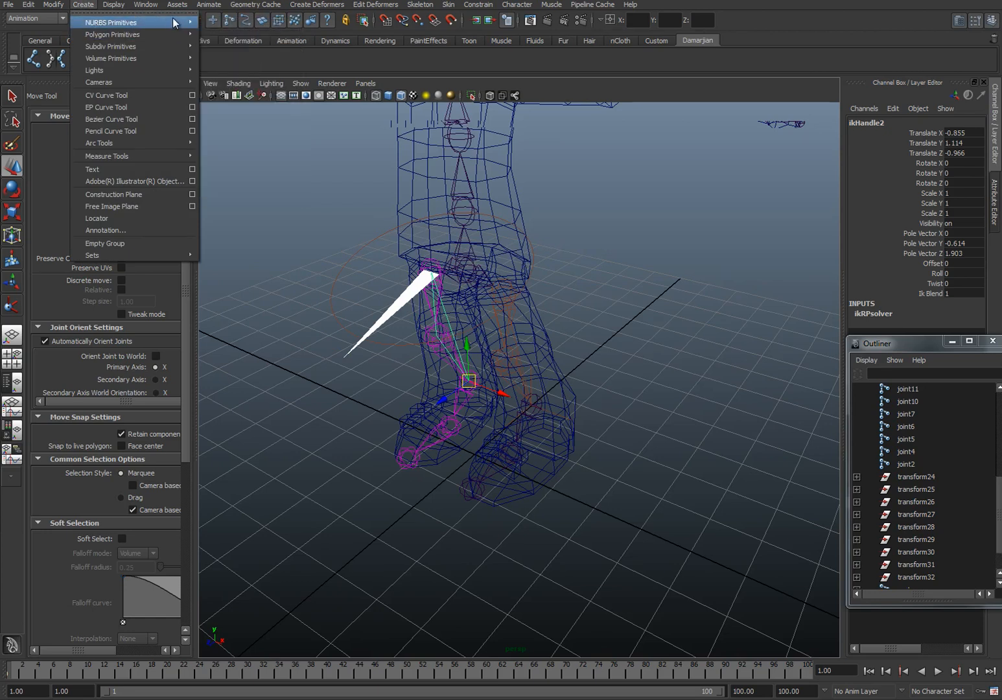
pyautogui.click(261, 101)
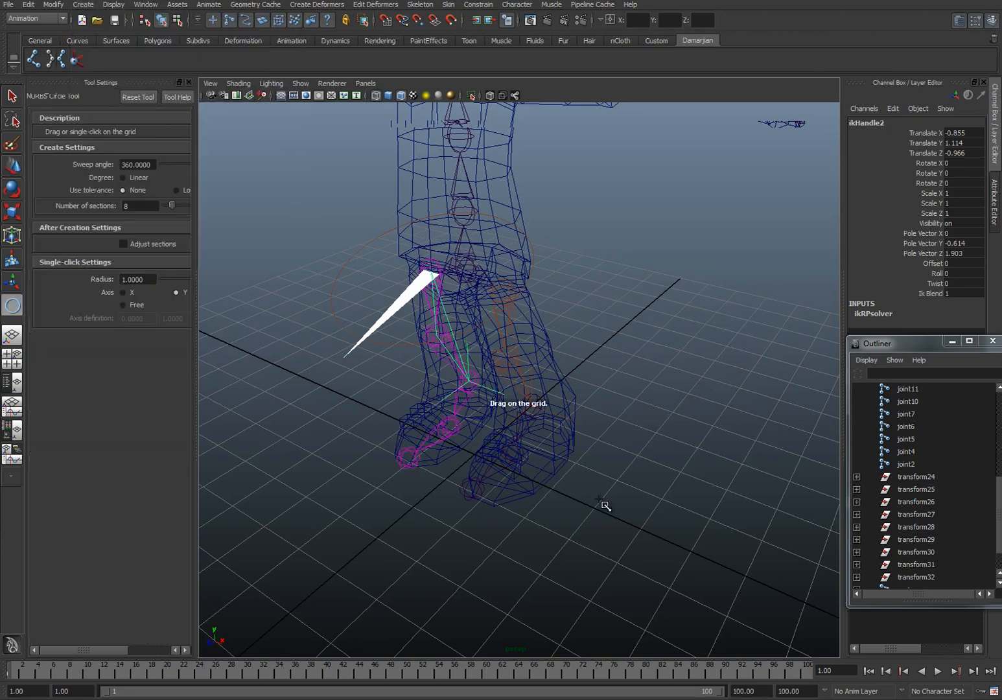
pyautogui.moveTo(593, 477); pyautogui.dragTo(599, 509)
pyautogui.press('w')
pyautogui.keyDown('alt'); pyautogui.moveTo(542, 487); pyautogui.dragTo(515, 402); pyautogui.keyUp('alt')
pyautogui.keyDown('alt'); pyautogui.moveTo(570, 437); pyautogui.dragTo(575, 412); pyautogui.keyUp('alt')
# Step: Duplicate the circle and snap the copy to the right ankle at -0.855, 1.114, -0.966
pyautogui.hotkey('ctrl', 'd')
pyautogui.moveTo(510, 433); pyautogui.dragTo(431, 429)
pyautogui.keyDown('alt'); pyautogui.moveTo(571, 448); pyautogui.dragTo(549, 435); pyautogui.keyUp('alt')
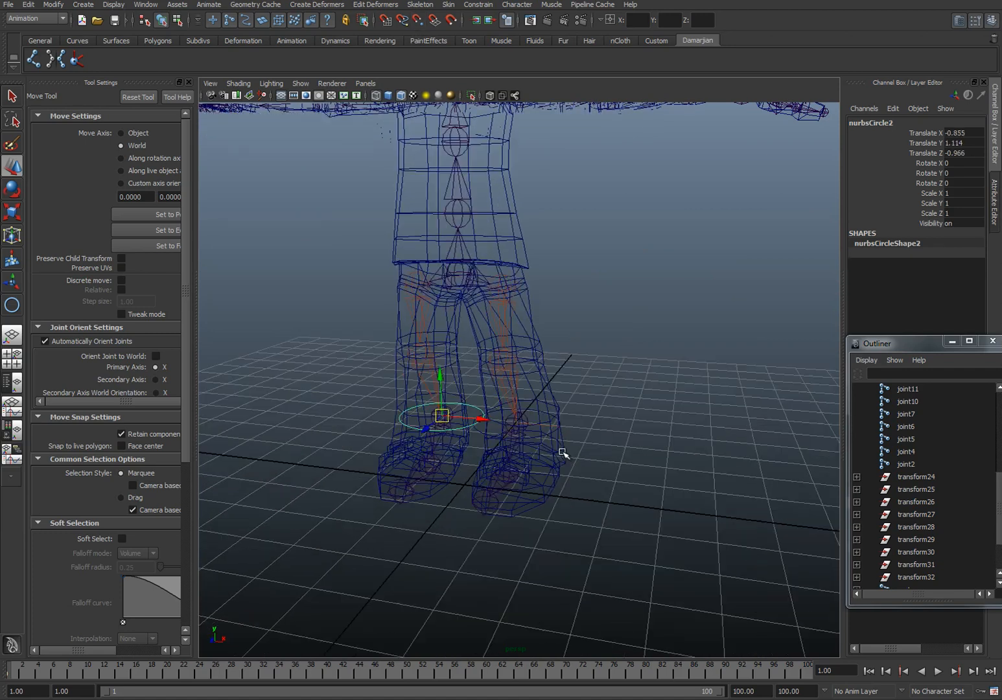
# Step: Select both ankle circles and lower them with grid snapping to Translate Y 0 on the ground
pyautogui.click(561, 438)
pyautogui.hotkey('ctrl', 'z')
pyautogui.keyDown('shift'); pyautogui.click(555, 431); pyautogui.keyUp('shift')
pyautogui.hotkey('ctrl', 'z')
pyautogui.keyDown('alt'); pyautogui.moveTo(600, 434); pyautogui.dragTo(556, 443); pyautogui.keyUp('alt')
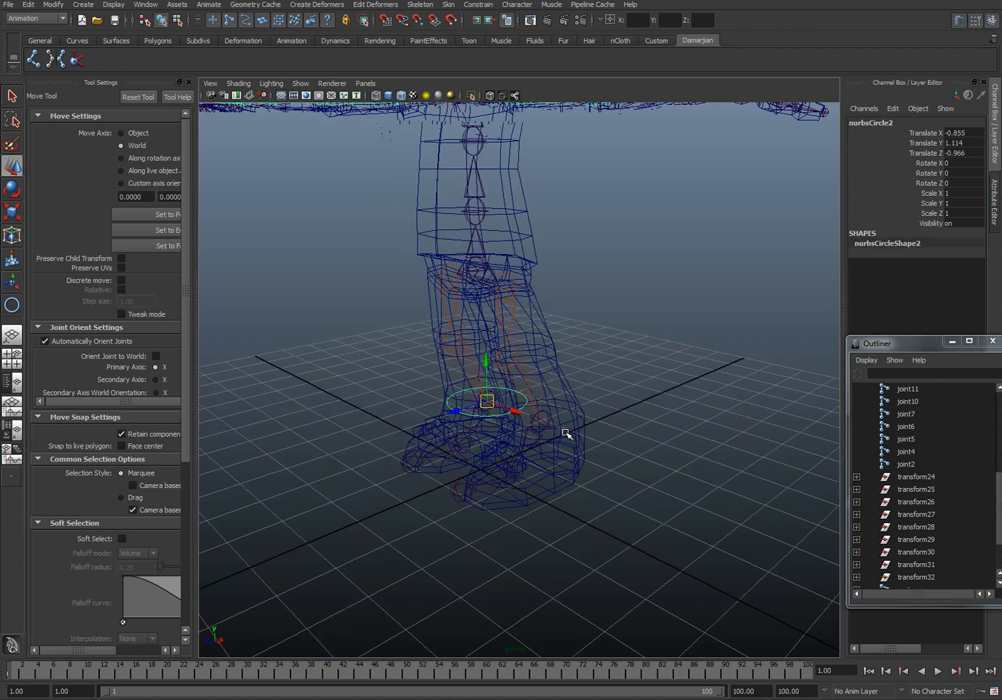
pyautogui.keyDown('shift'); pyautogui.click(543, 424); pyautogui.keyUp('shift')
pyautogui.hotkey('ctrl', 'z')
pyautogui.click(552, 409)
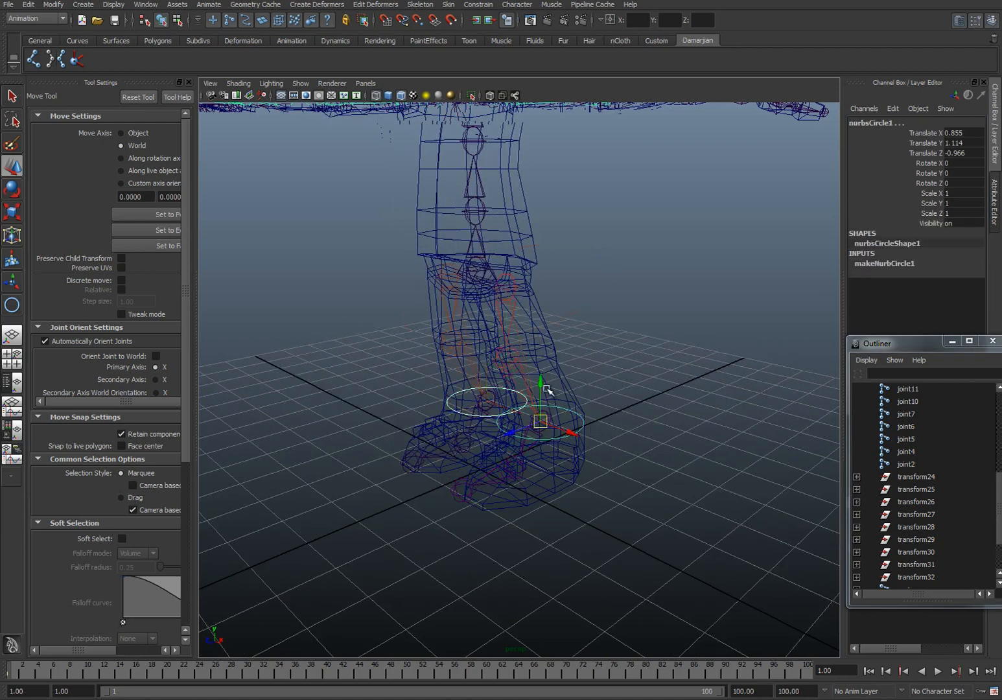
pyautogui.press('x')
pyautogui.moveTo(542, 384); pyautogui.dragTo(547, 426)
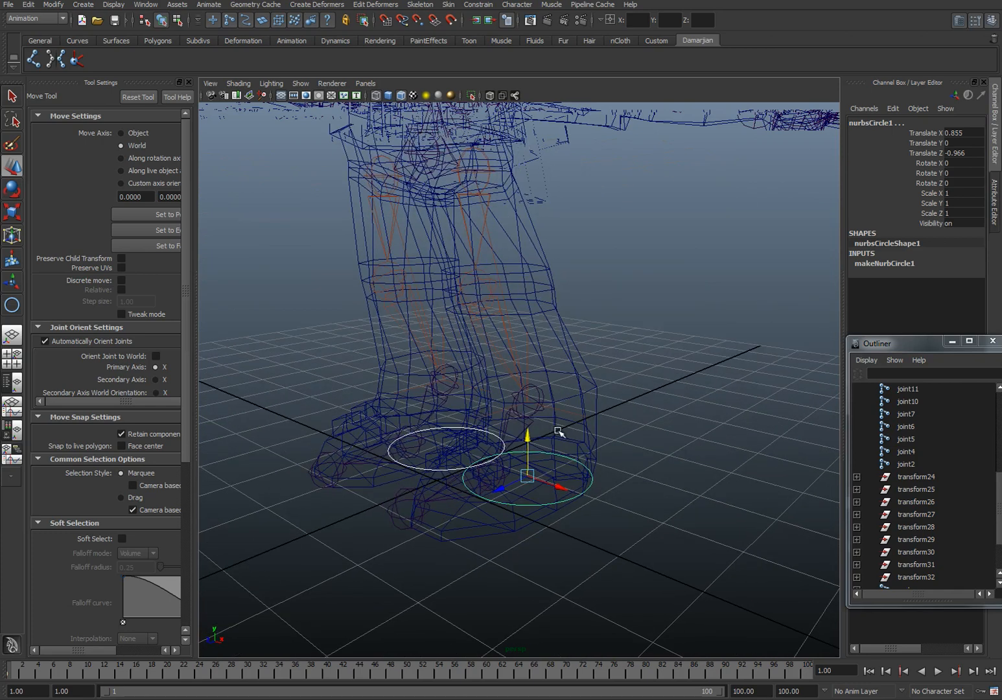
# Step: Select the circle under the left foot, freeze its transformations, and add Freeze Transformations to the custom shelf
pyautogui.press('Delete')
pyautogui.click(590, 483)
pyautogui.click(593, 484)
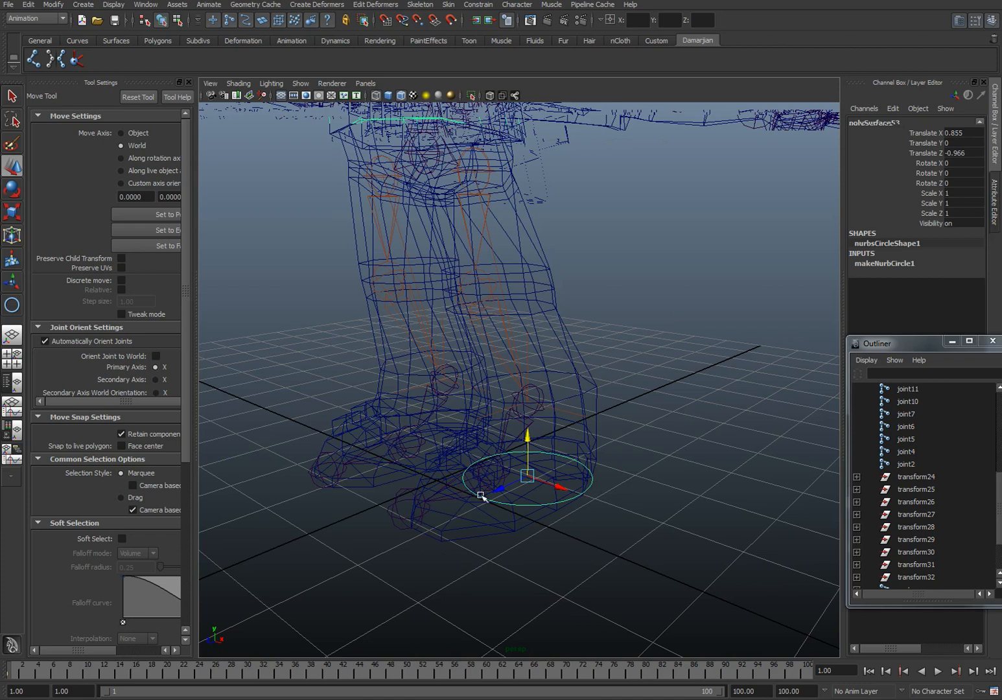
pyautogui.keyDown('alt'); pyautogui.moveTo(569, 538); pyautogui.dragTo(537, 445); pyautogui.keyUp('alt')
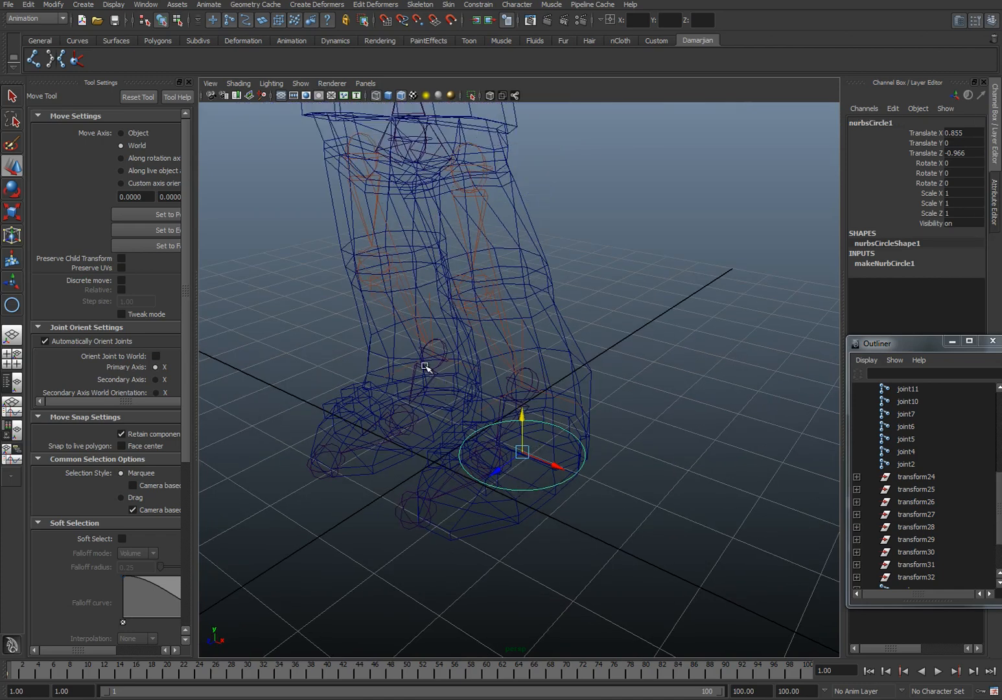
pyautogui.click(66, 5)
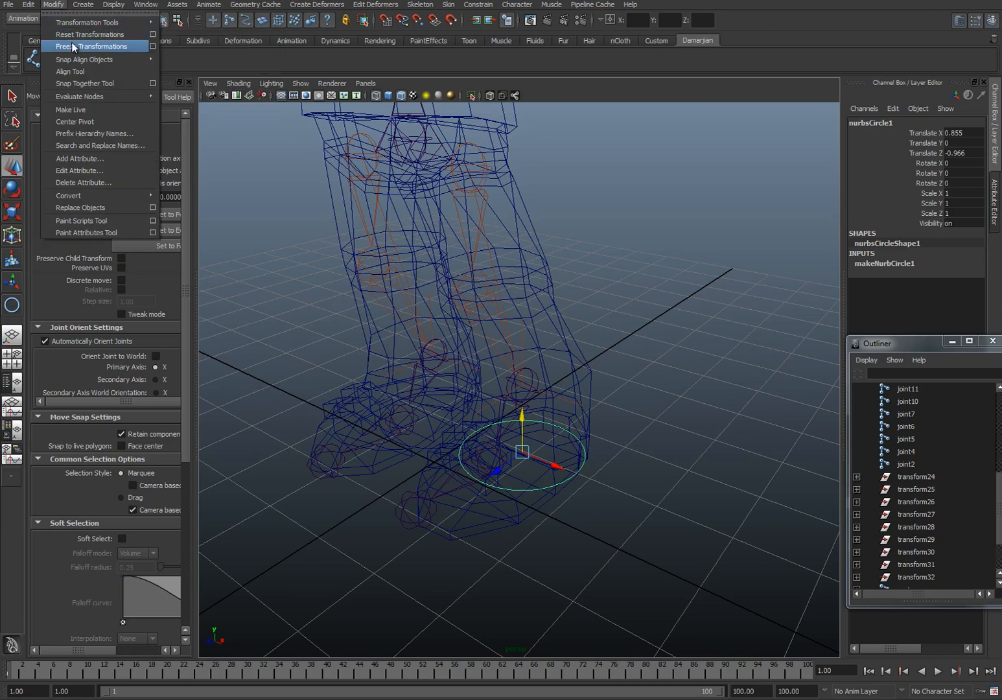
pyautogui.click(98, 46)
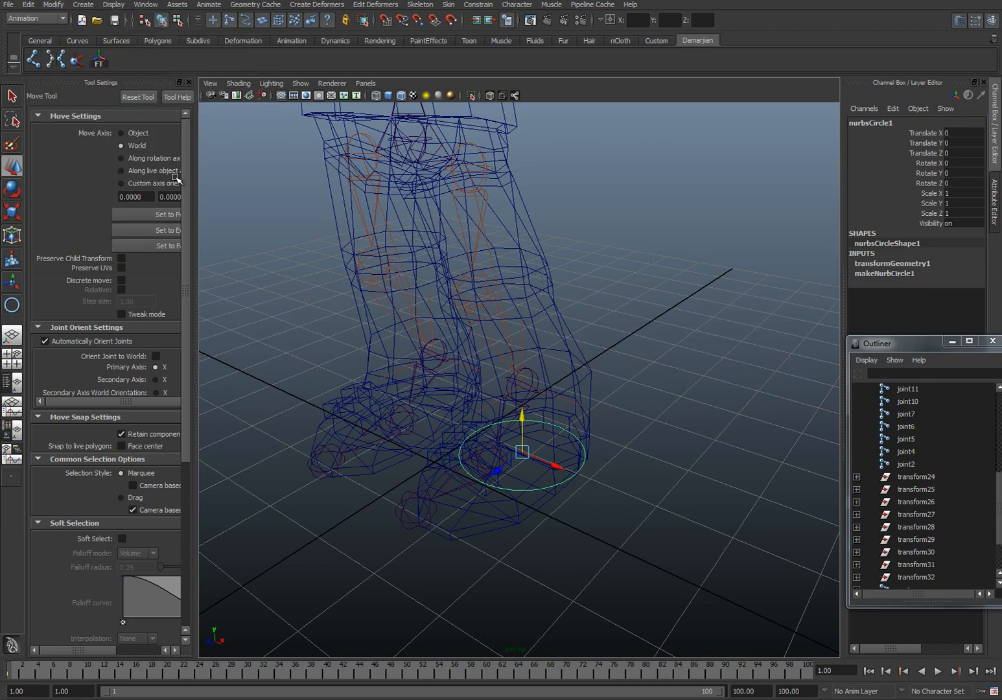
# Step: Select the circle under the right foot and freeze its transformations
pyautogui.click(425, 448)
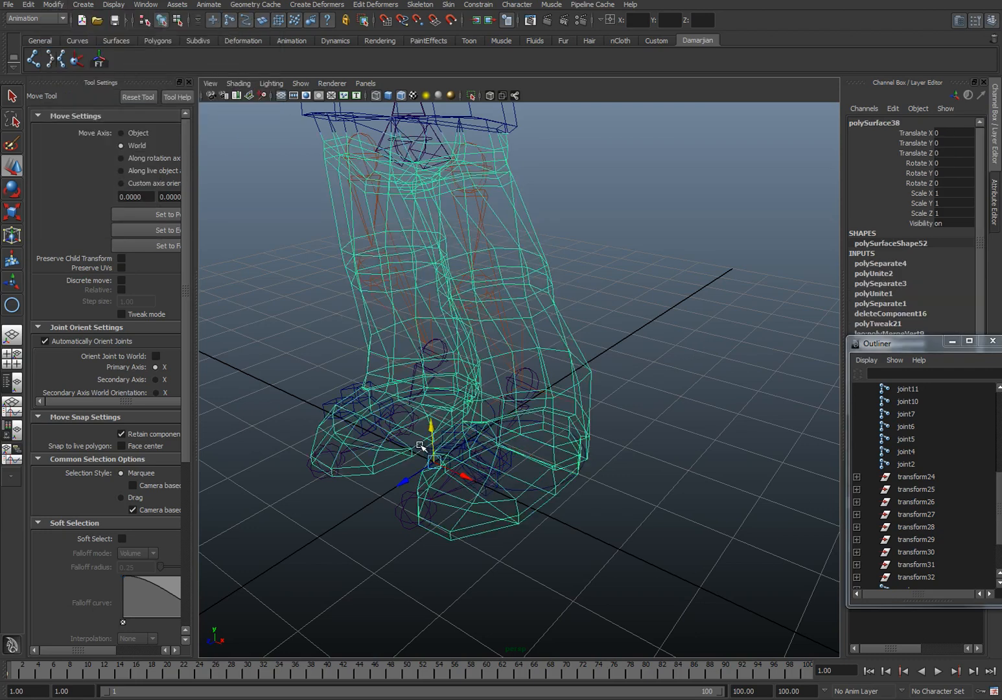
pyautogui.keyDown('shift'); pyautogui.click(426, 448); pyautogui.keyUp('shift')
pyautogui.keyDown('alt'); pyautogui.moveTo(427, 449); pyautogui.dragTo(414, 452); pyautogui.keyUp('alt')
pyautogui.click(413, 462)
pyautogui.click(419, 451)
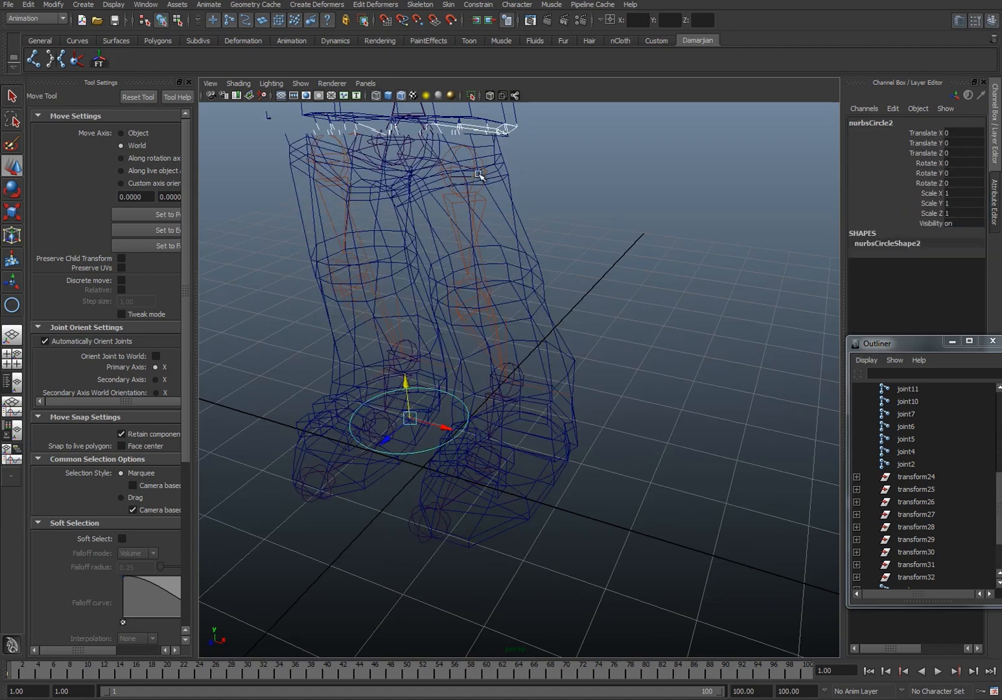
# Step: Select the left leg's IK handle together with the control circle under the left foot
pyautogui.click(514, 226)
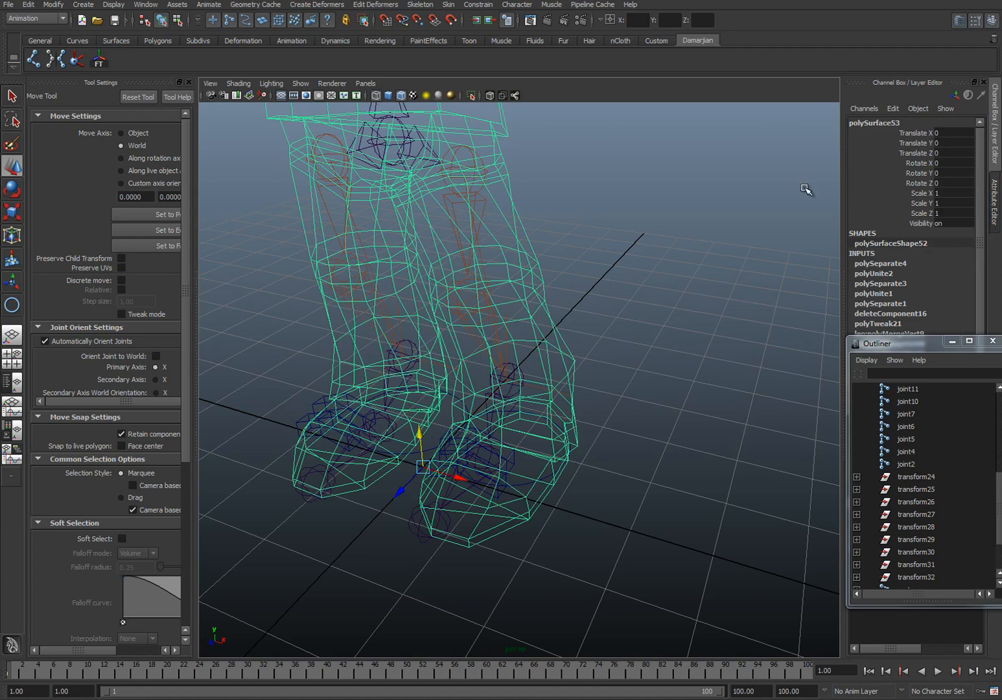
pyautogui.keyDown('alt'); pyautogui.moveTo(630, 495); pyautogui.dragTo(589, 461); pyautogui.keyUp('alt')
pyautogui.click(577, 408)
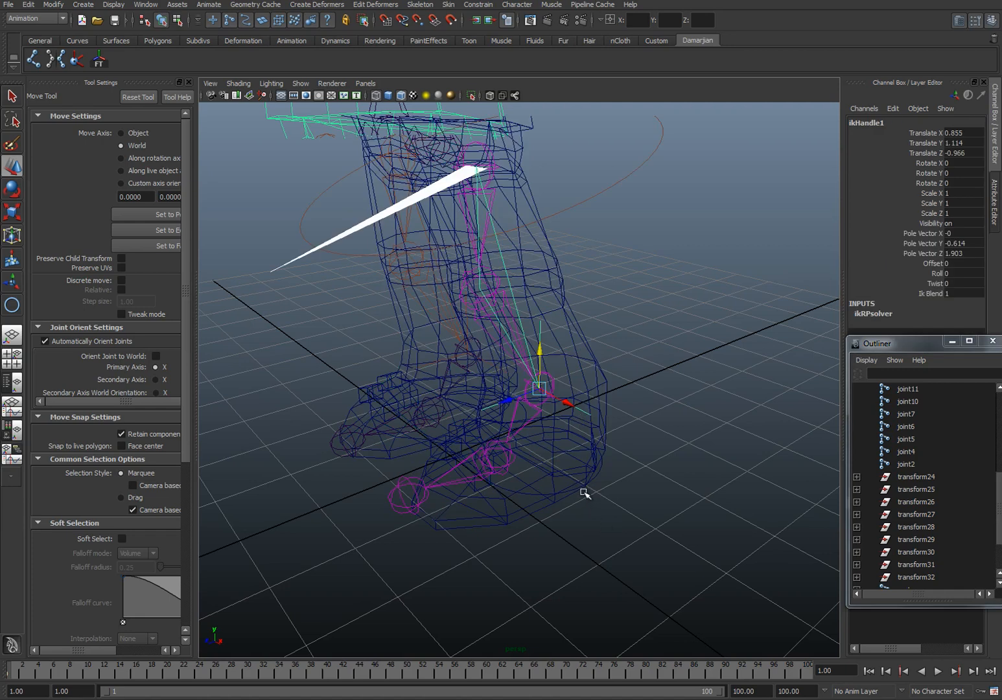
pyautogui.click(538, 494)
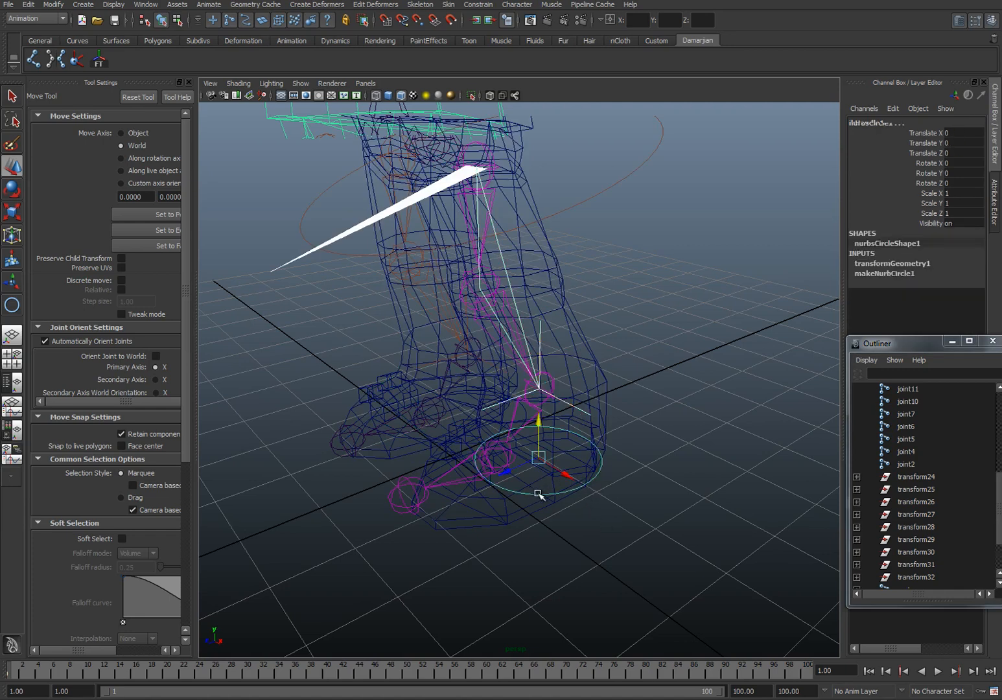
pyautogui.hotkey('ctrl', 'z')
# Step: Select the right leg's IK handle and pick the control circle under the right foot with it
pyautogui.keyDown('alt'); pyautogui.moveTo(489, 360); pyautogui.dragTo(460, 410); pyautogui.keyUp('alt')
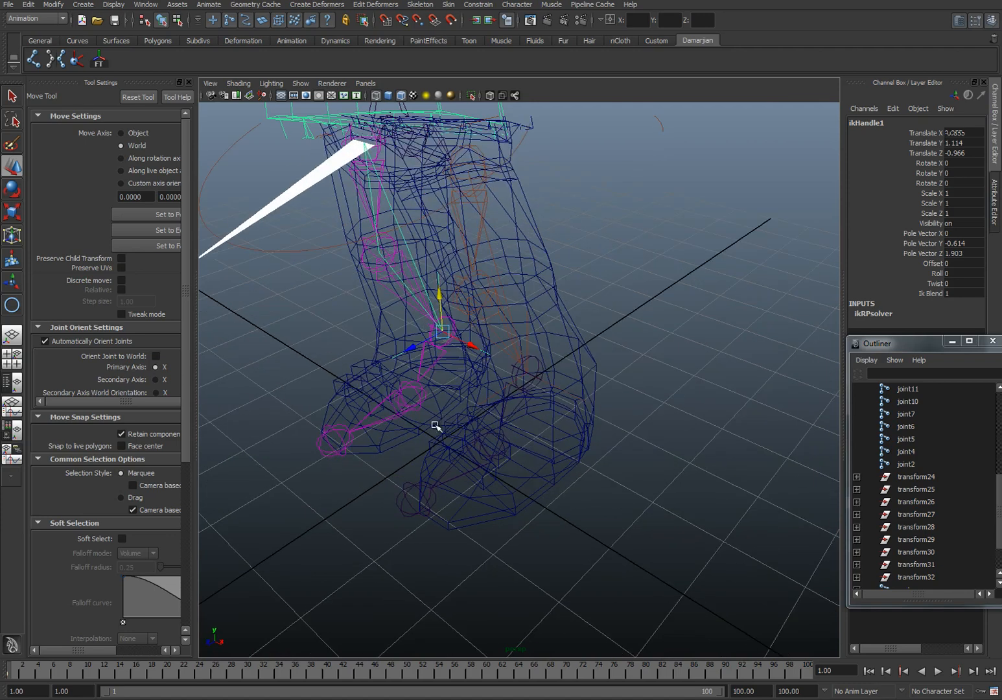
pyautogui.click(436, 426)
pyautogui.click(405, 455)
pyautogui.keyDown('alt'); pyautogui.moveTo(405, 455); pyautogui.dragTo(449, 448); pyautogui.keyUp('alt')
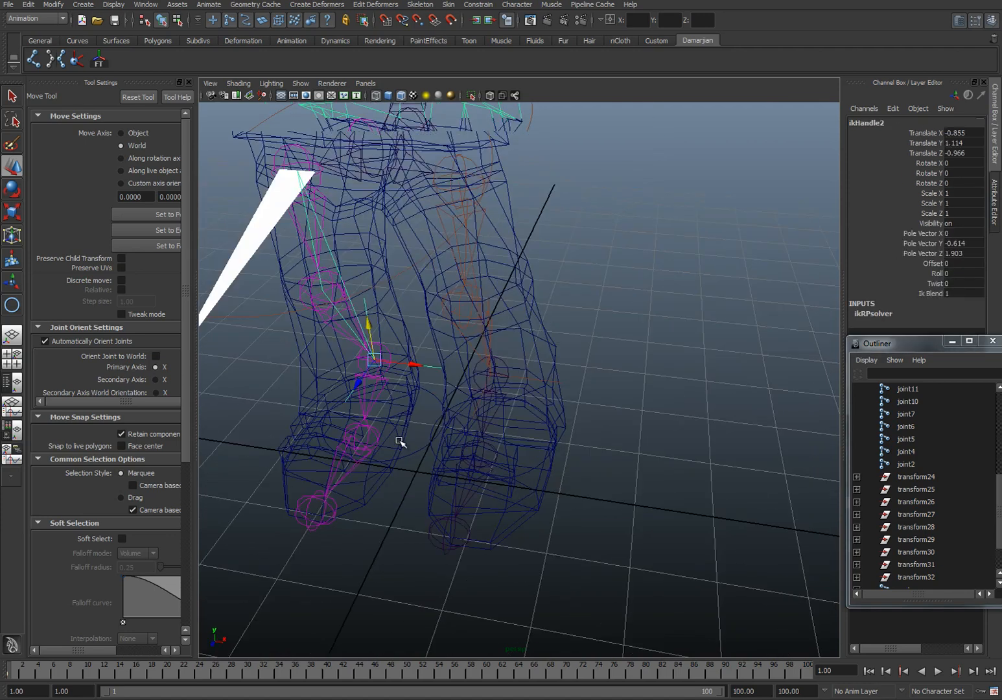
pyautogui.click(411, 458)
pyautogui.click(442, 379)
pyautogui.keyDown('alt'); pyautogui.moveTo(442, 379); pyautogui.dragTo(431, 292); pyautogui.keyUp('alt')
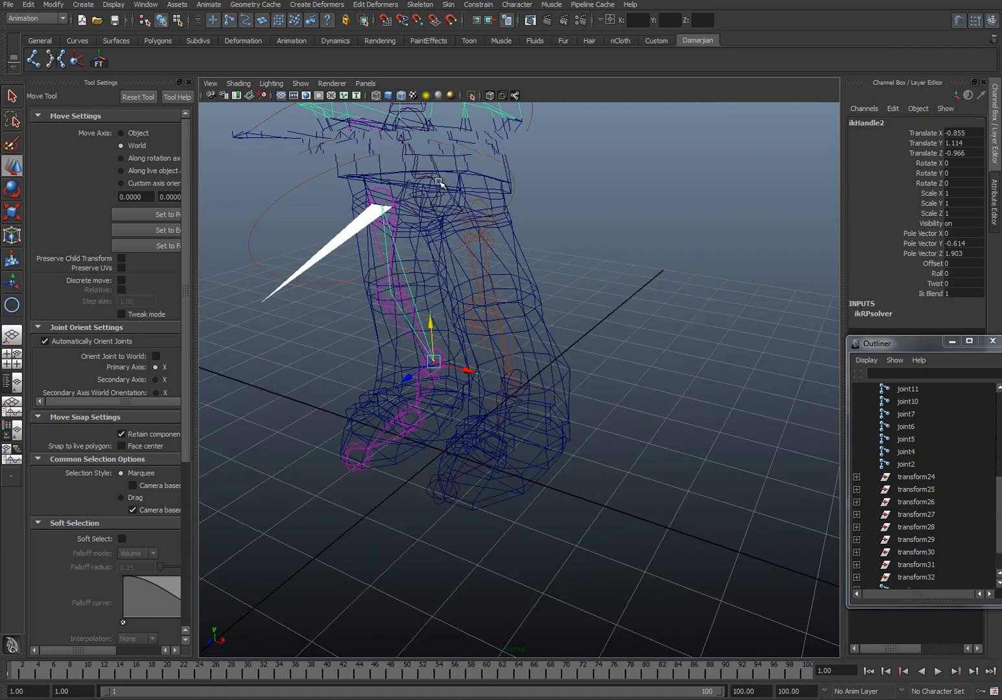
# Step: Lower the root joint to Translate Y 3.411 to test how the legs bend, and undo the move
pyautogui.click(426, 191)
pyautogui.moveTo(424, 154); pyautogui.dragTo(559, 421)
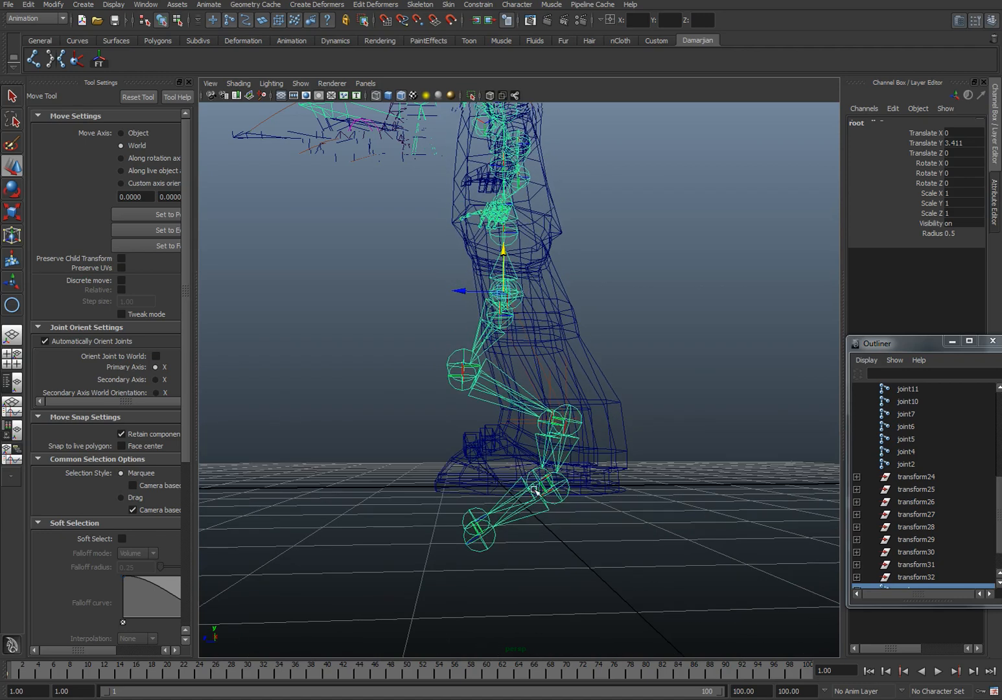
pyautogui.hotkey('ctrl', 'z')
pyautogui.keyDown('alt'); pyautogui.moveTo(506, 566); pyautogui.dragTo(606, 506); pyautogui.keyUp('alt')
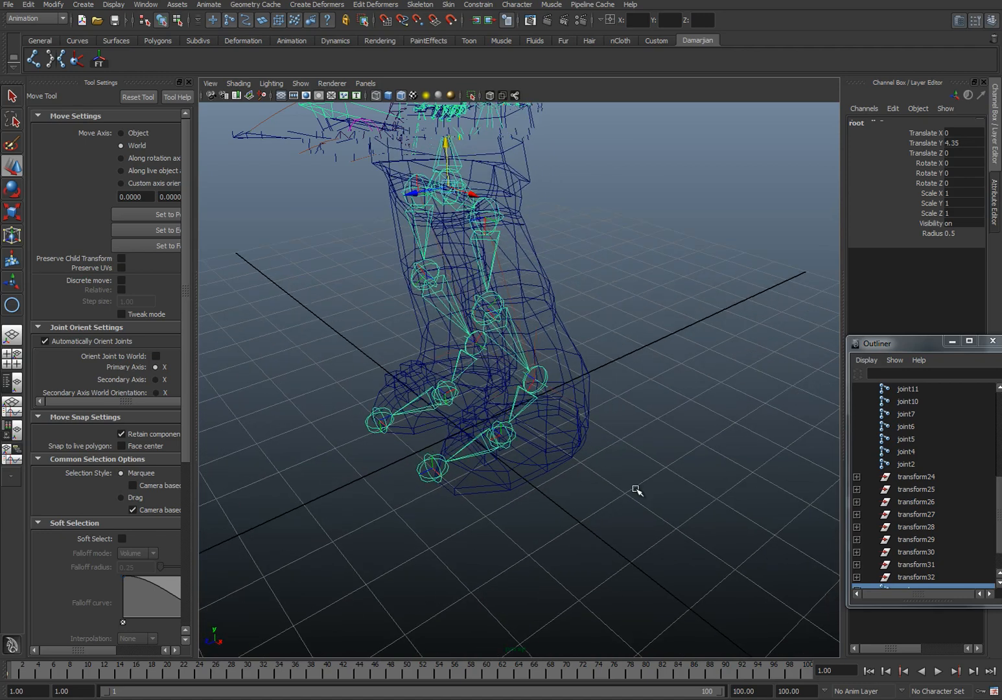
# Step: Dismiss the mirror joint options and create an IK handle from the left ankle joint to the left toe joint
pyautogui.click(61, 59)
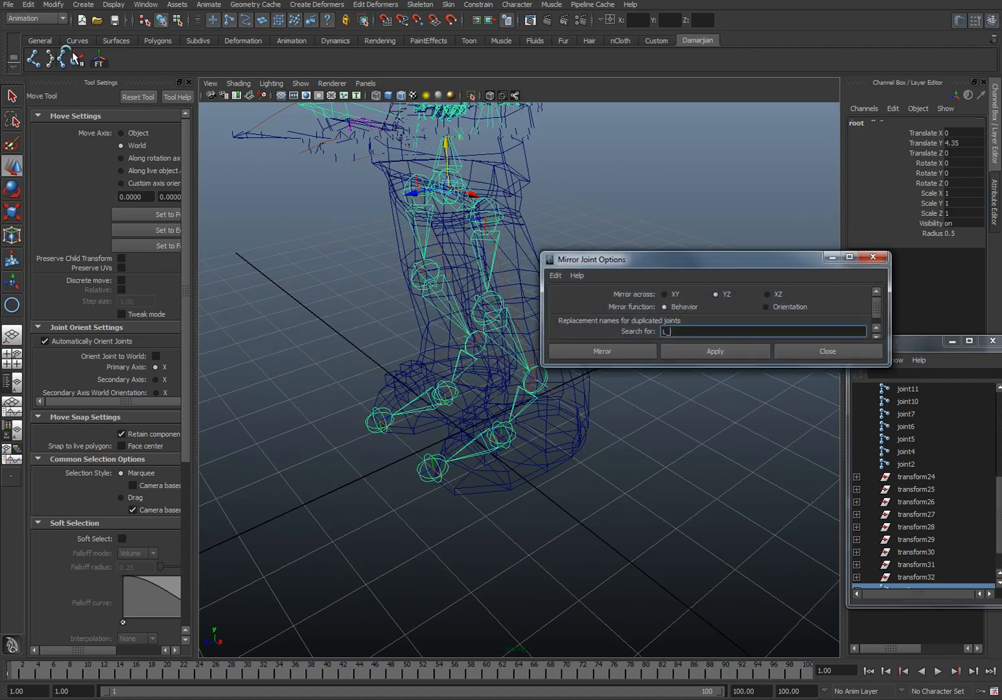
pyautogui.click(811, 351)
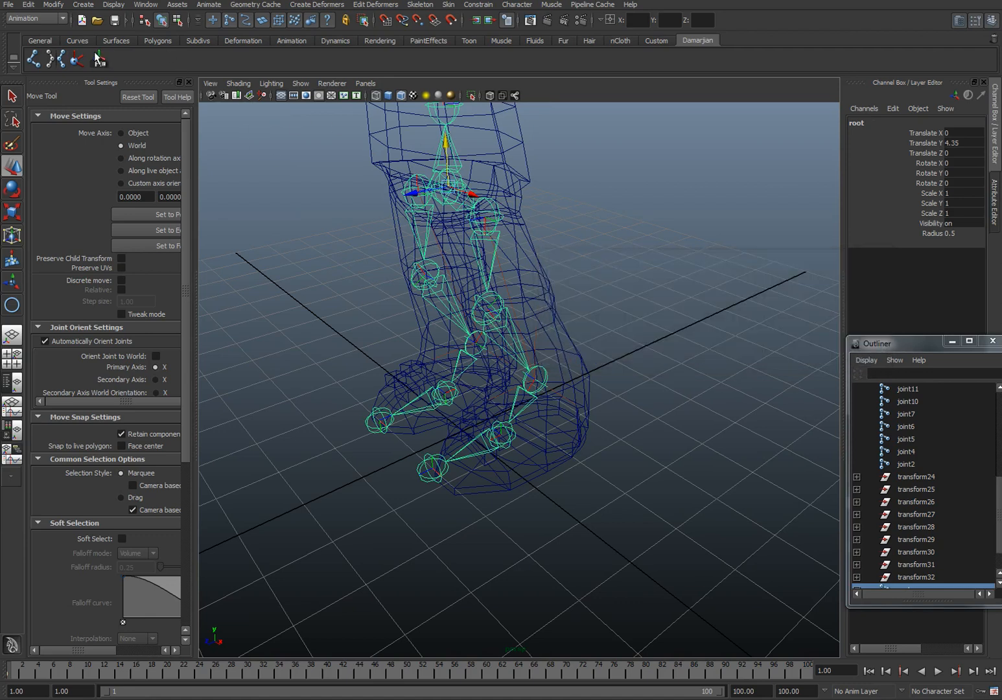
pyautogui.click(78, 59)
pyautogui.click(541, 378)
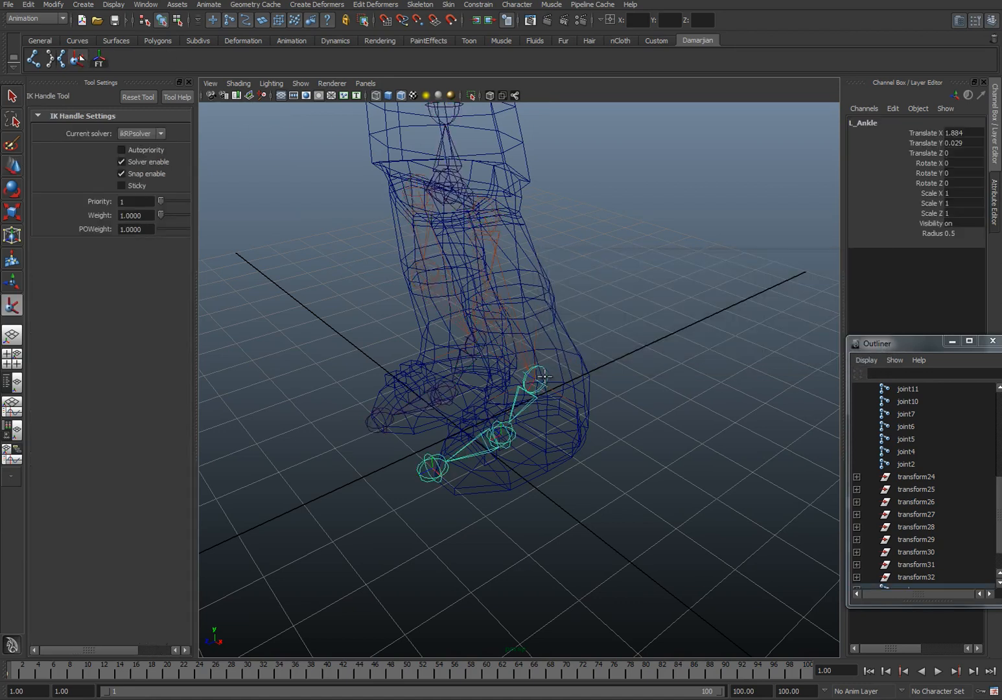
pyautogui.click(439, 466)
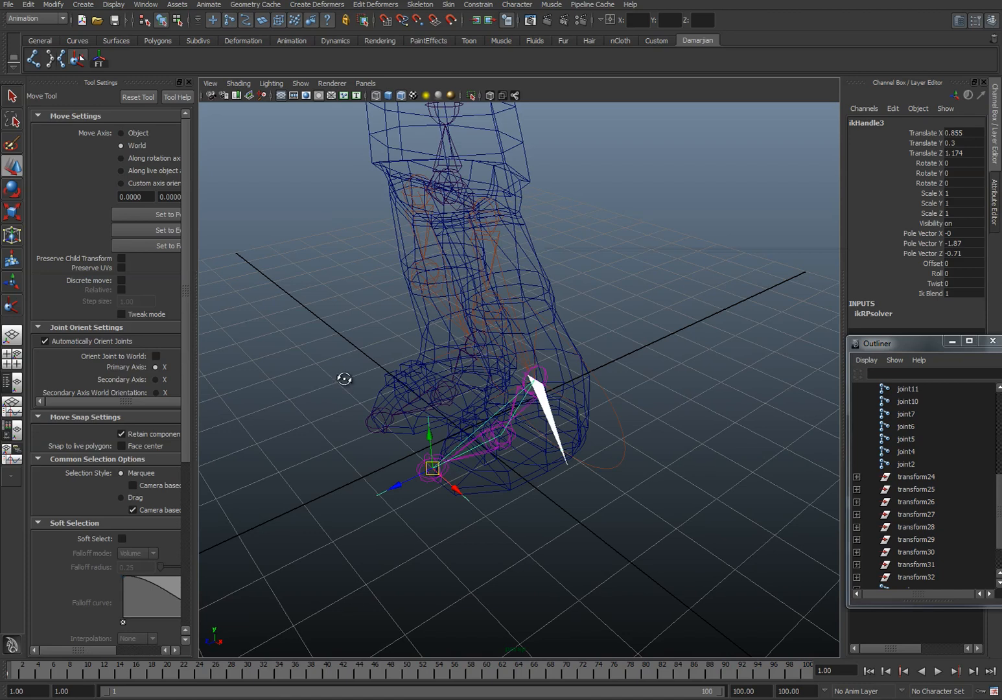
# Step: Create an IK handle from the right ankle joint to the right toe joint
pyautogui.keyDown('alt'); pyautogui.moveTo(332, 377); pyautogui.dragTo(368, 393); pyautogui.keyUp('alt')
pyautogui.press('y')
pyautogui.click(434, 328)
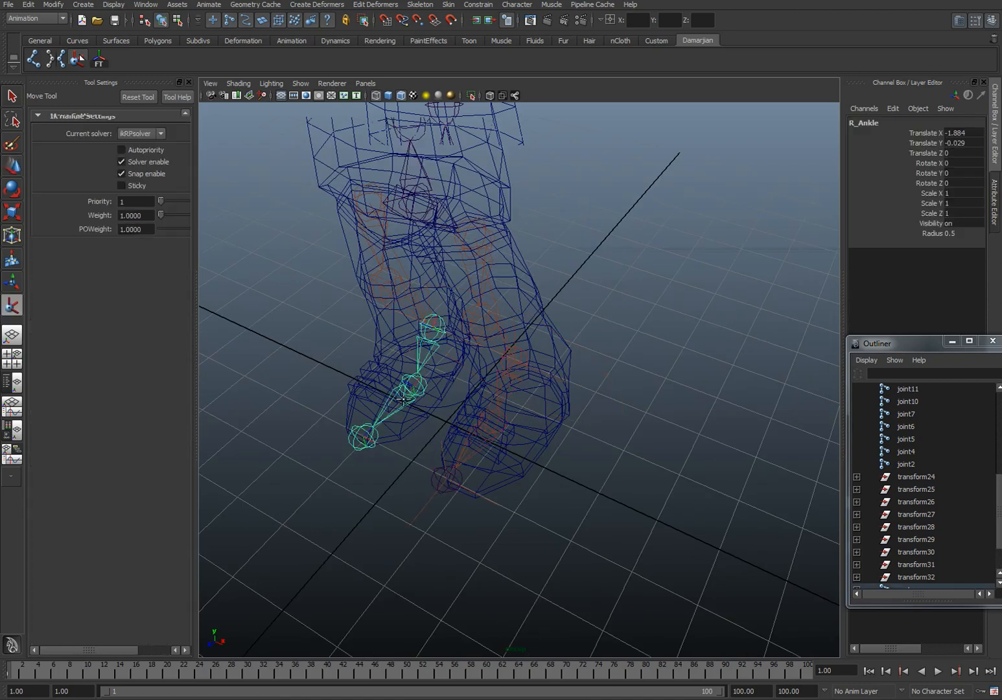
pyautogui.click(357, 447)
pyautogui.keyDown('alt'); pyautogui.moveTo(357, 447); pyautogui.dragTo(394, 484); pyautogui.keyUp('alt')
# Step: Select the left toe's IK handle together with the control circle under the left foot
pyautogui.click(437, 472)
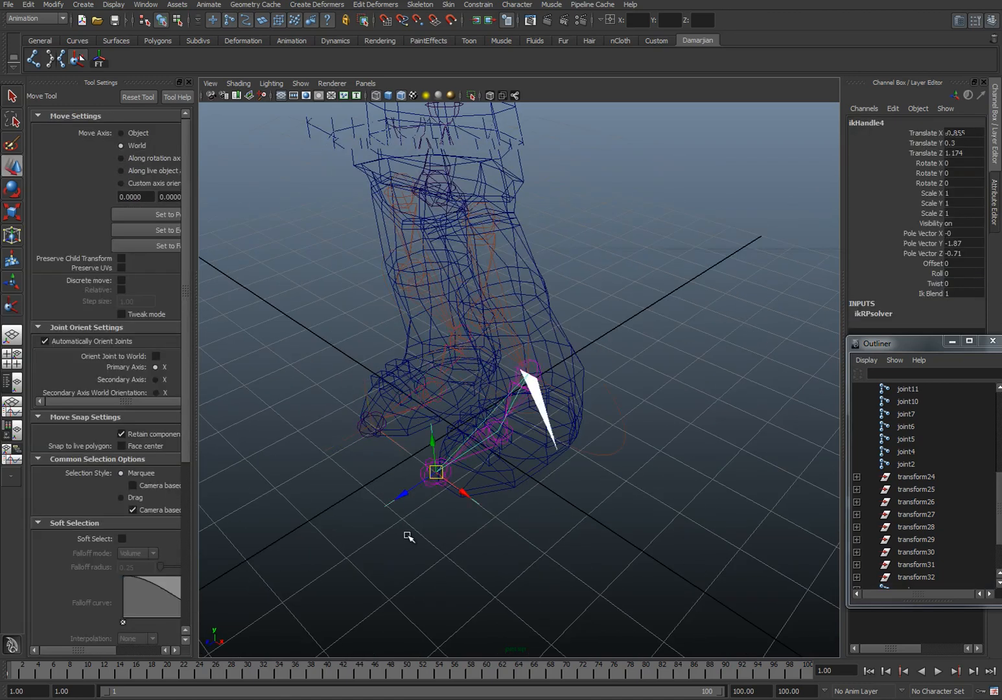
pyautogui.click(521, 461)
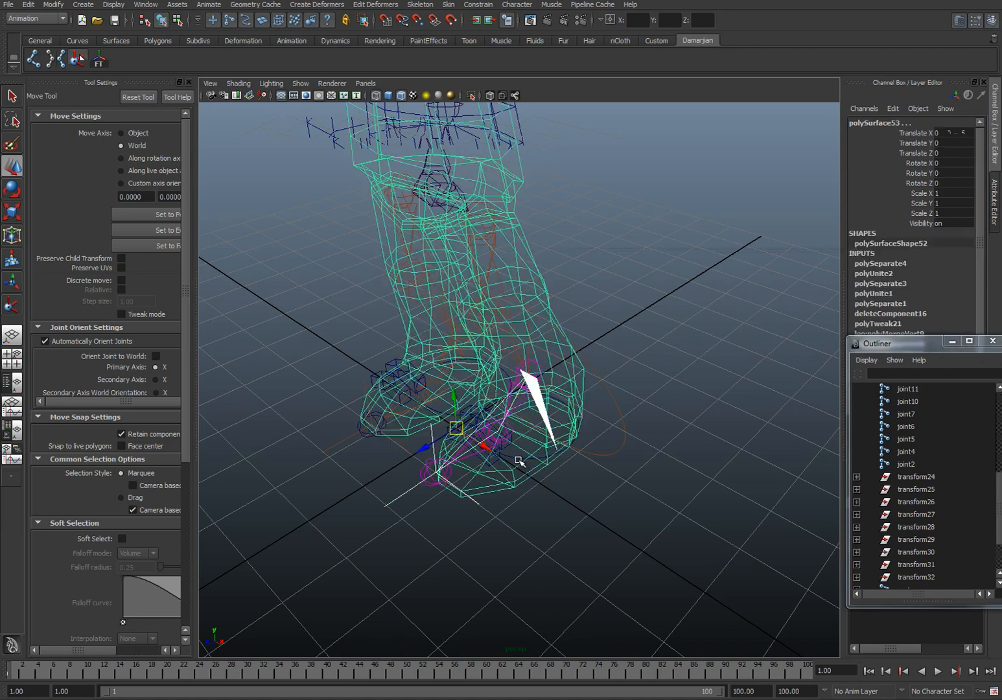
pyautogui.click(511, 457)
pyautogui.click(513, 457)
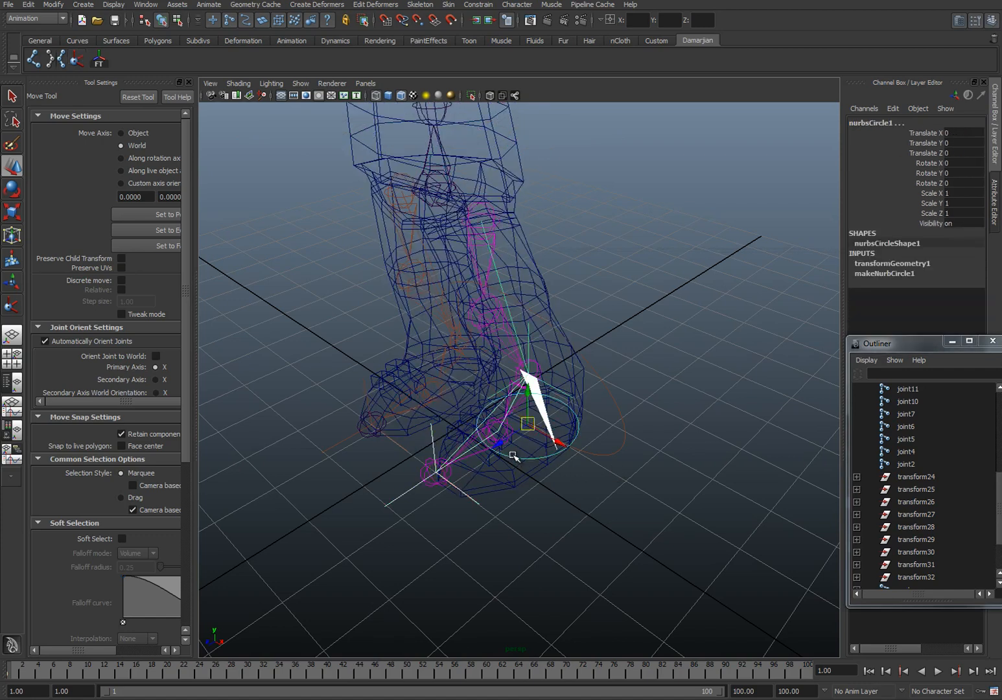
pyautogui.click(513, 457)
# Step: Select the right toe's IK handle and add the control circle under the right foot to the selection
pyautogui.moveTo(330, 422); pyautogui.dragTo(397, 448)
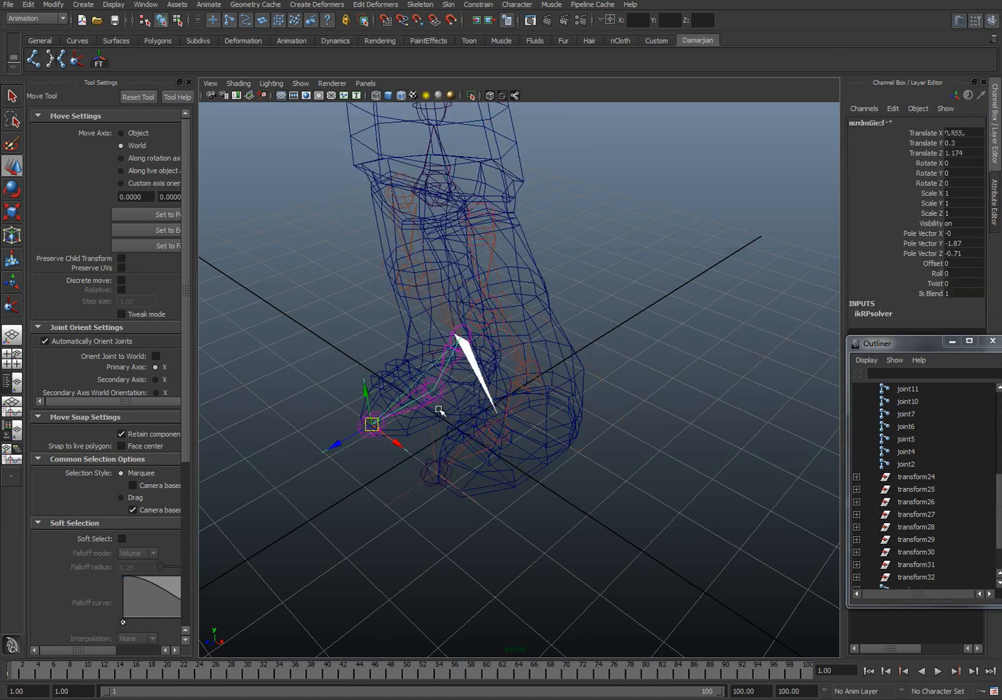
pyautogui.click(439, 412)
pyautogui.click(436, 415)
# Step: Lower the root joint to test how the feet and toes behave, and undo the move
pyautogui.click(431, 193)
pyautogui.keyDown('alt'); pyautogui.moveTo(432, 193); pyautogui.dragTo(442, 345); pyautogui.keyUp('alt')
pyautogui.hotkey('ctrl', 'z')
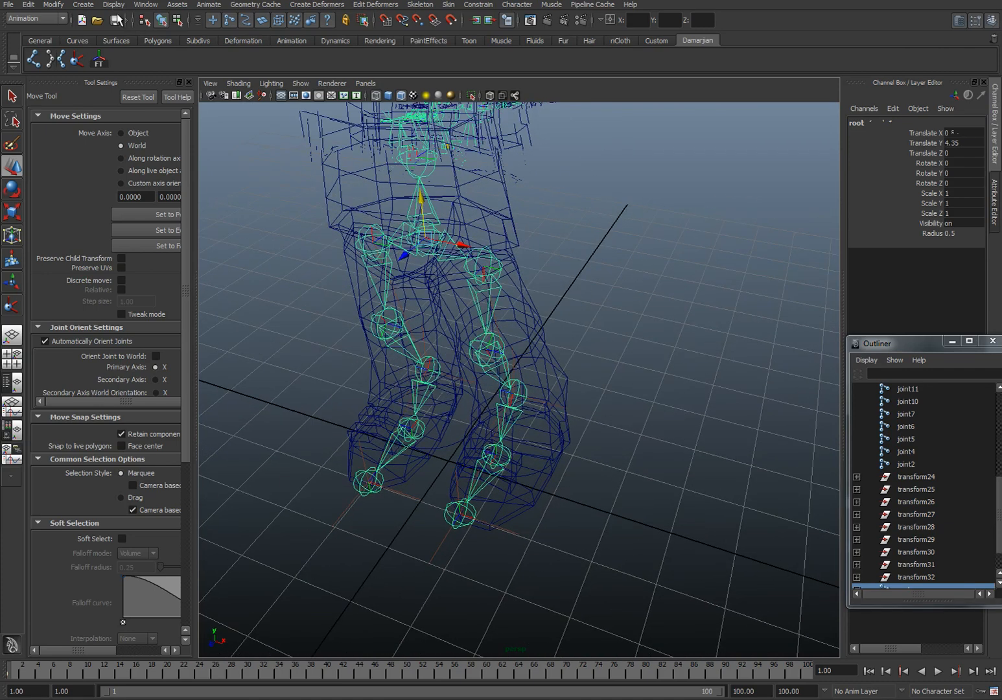
# Step: Add the NURBS Circle command to the custom shelf
pyautogui.click(85, 5)
pyautogui.moveTo(114, 23)
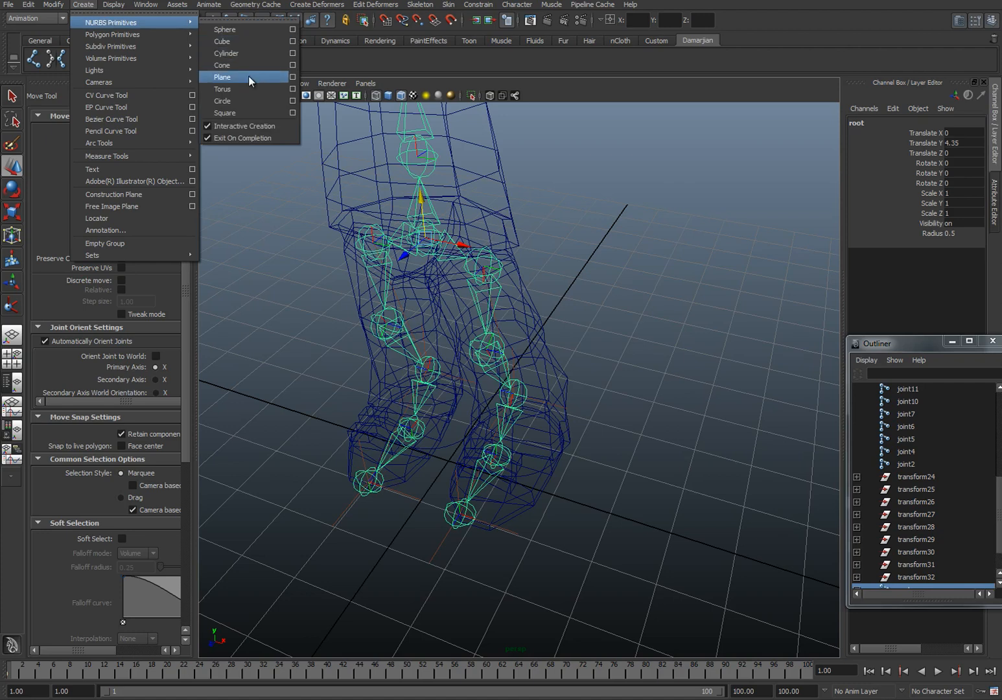
pyautogui.click(407, 58)
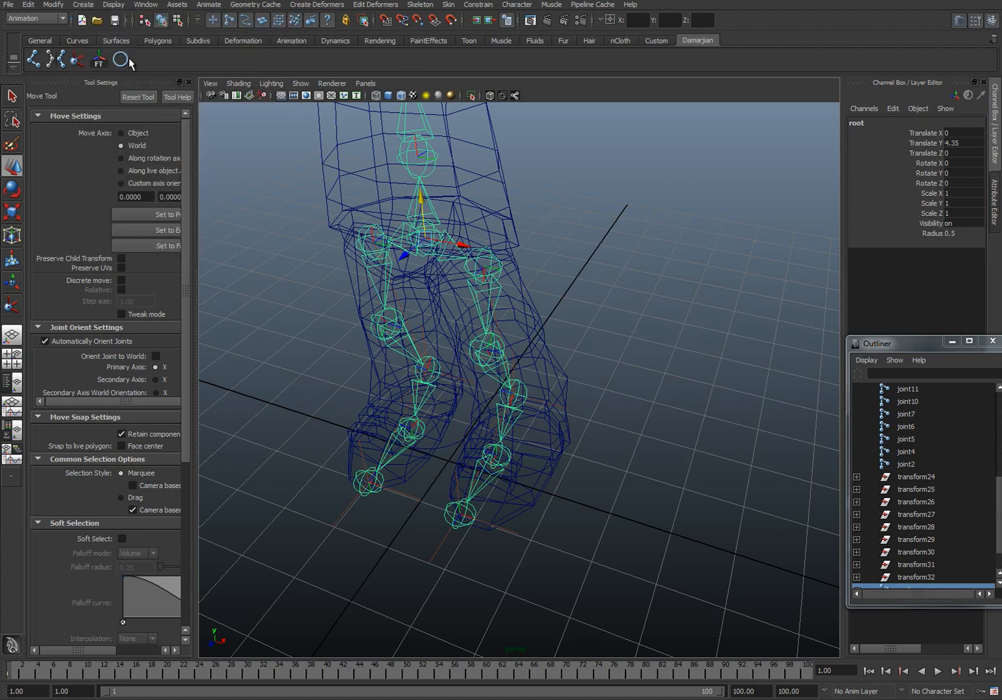
# Step: Create a NURBS circle on the grid and snap it to the root joint at Translate Y 4.35
pyautogui.click(120, 59)
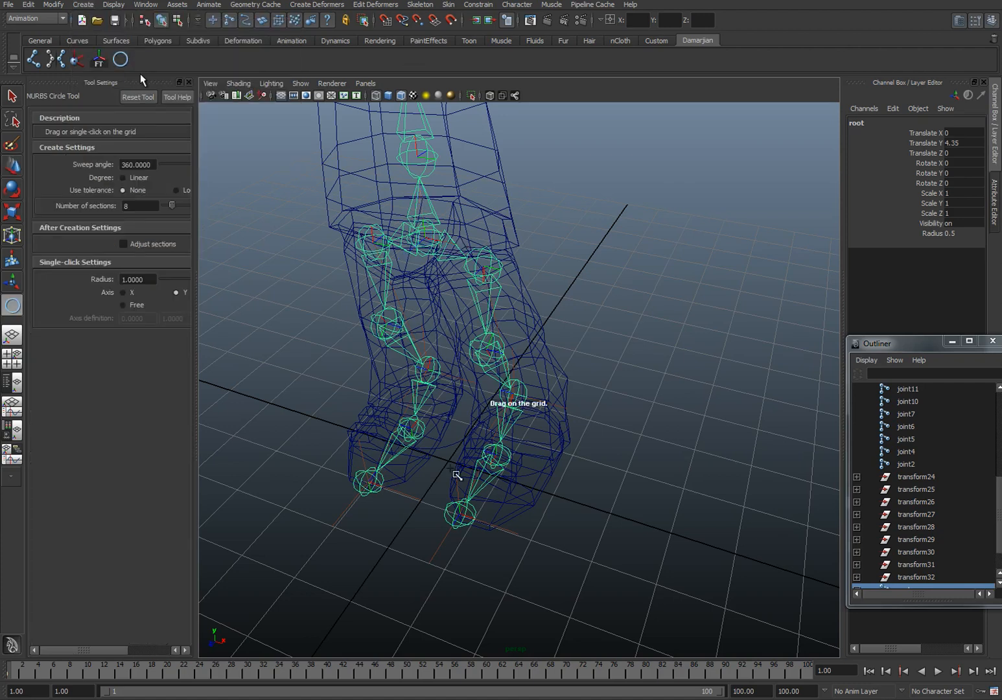
pyautogui.click(457, 469)
pyautogui.press('w')
pyautogui.keyDown('alt'); pyautogui.moveTo(483, 494); pyautogui.dragTo(438, 467); pyautogui.keyUp('alt')
pyautogui.press('space')
pyautogui.keyDown('alt'); pyautogui.moveTo(450, 464); pyautogui.dragTo(405, 133, button='middle'); pyautogui.keyUp('alt')
pyautogui.keyDown('alt'); pyautogui.moveTo(436, 290); pyautogui.dragTo(429, 369, button='right'); pyautogui.keyUp('alt')
pyautogui.keyDown('alt'); pyautogui.moveTo(430, 369); pyautogui.dragTo(430, 290, button='middle'); pyautogui.keyUp('alt')
pyautogui.keyDown('alt'); pyautogui.moveTo(431, 291); pyautogui.dragTo(534, 441, button='right'); pyautogui.keyUp('alt')
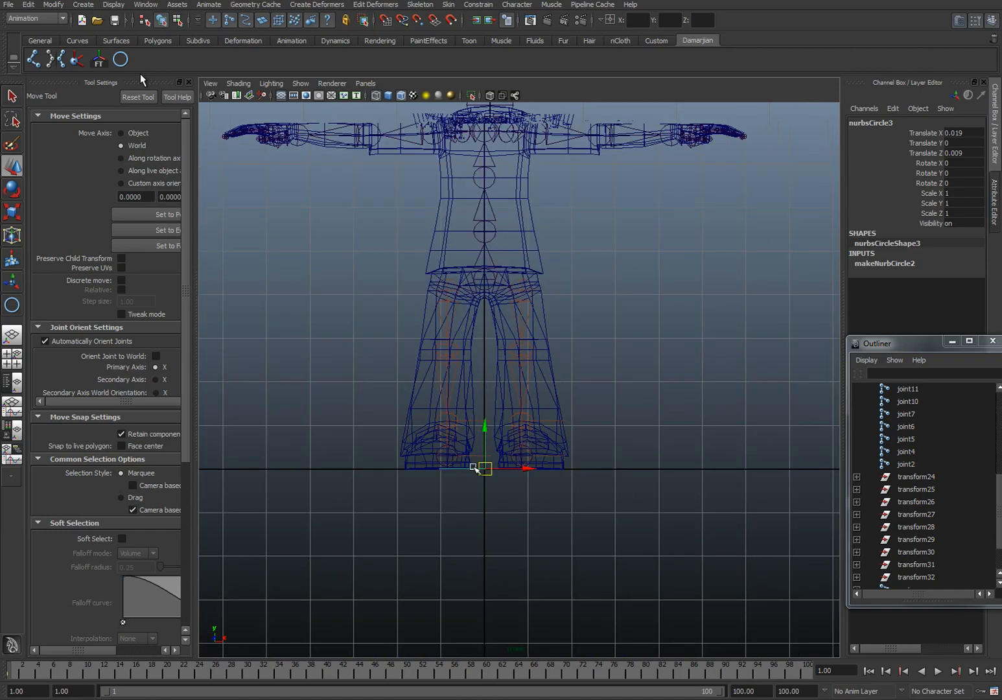
pyautogui.press('v')
pyautogui.moveTo(485, 468); pyautogui.dragTo(524, 353)
# Step: Scale the hip circle uniformly to 1.489 so it surrounds the character's waist
pyautogui.press('space')
pyautogui.press('r')
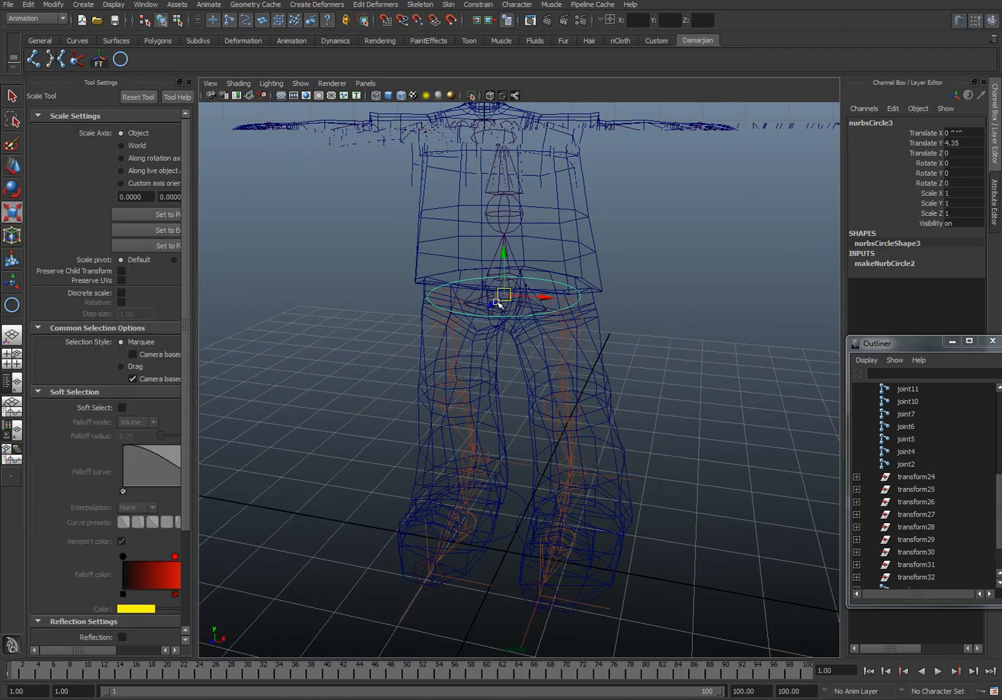
pyautogui.moveTo(504, 295); pyautogui.dragTo(566, 295)
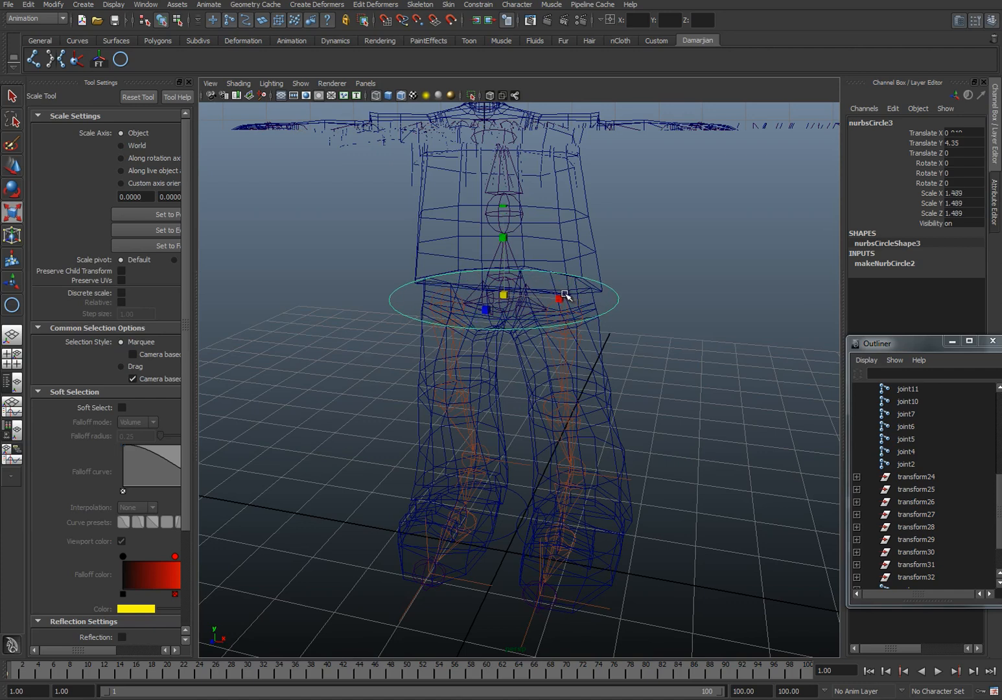
# Step: Duplicate the hip circle, move the copy down around both feet and enlarge it to a scale of about 2.7
pyautogui.hotkey('ctrl', 'd')
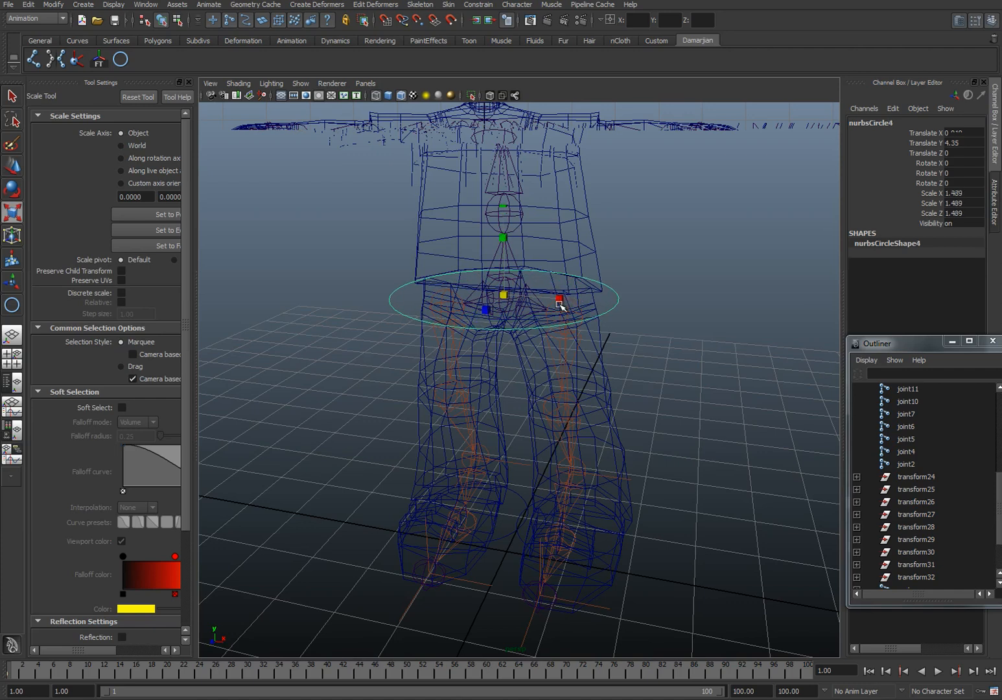
pyautogui.press('w')
pyautogui.moveTo(500, 257); pyautogui.dragTo(437, 545)
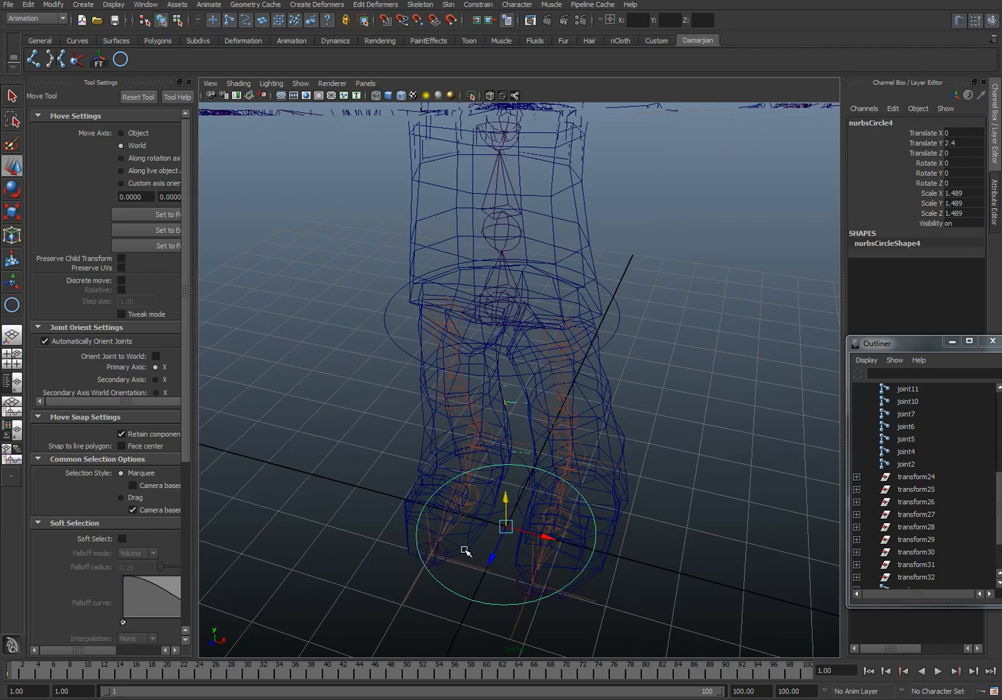
pyautogui.press('r')
pyautogui.moveTo(508, 523); pyautogui.dragTo(662, 330)
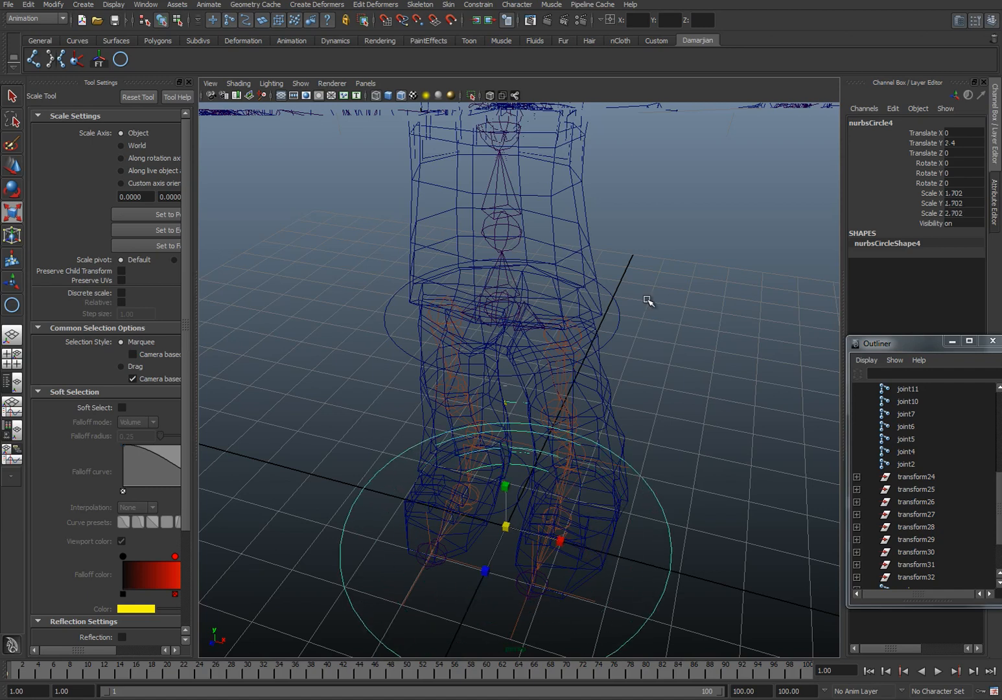
# Step: Duplicate the hip circle and place copies on the two spine joints above it, the upper one at Translate Y 6.68
pyautogui.click(616, 339)
pyautogui.keyDown('alt'); pyautogui.moveTo(574, 383); pyautogui.dragTo(560, 336); pyautogui.keyUp('alt')
pyautogui.keyDown('alt'); pyautogui.moveTo(560, 336); pyautogui.dragTo(560, 440, button='middle'); pyautogui.keyUp('alt')
pyautogui.keyDown('alt'); pyautogui.moveTo(560, 440); pyautogui.dragTo(526, 441); pyautogui.keyUp('alt')
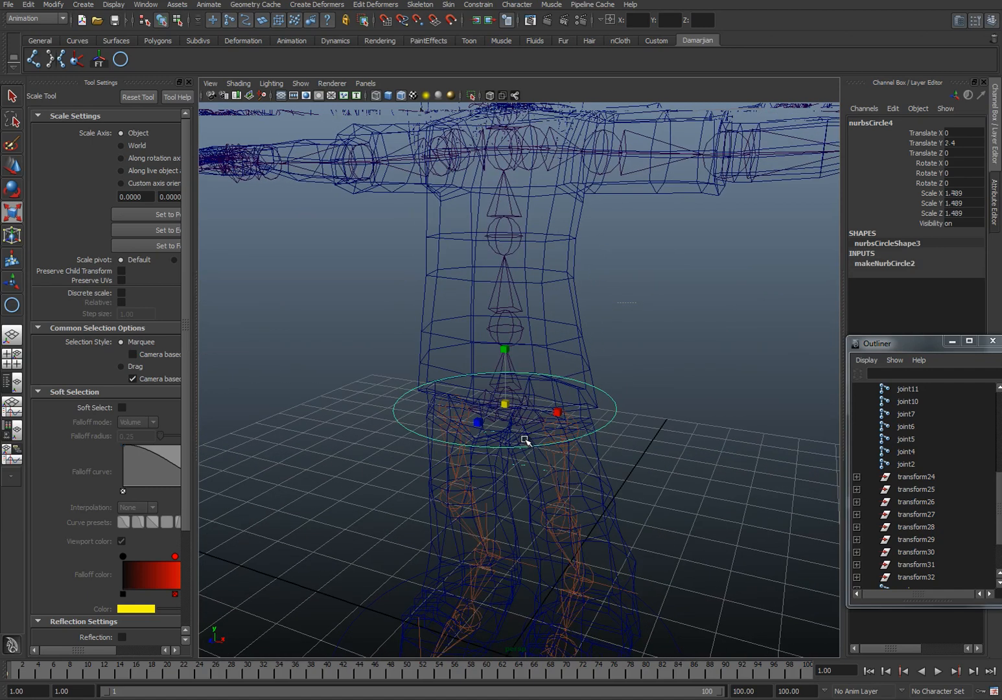
pyautogui.press('w')
pyautogui.hotkey('ctrl', 'd')
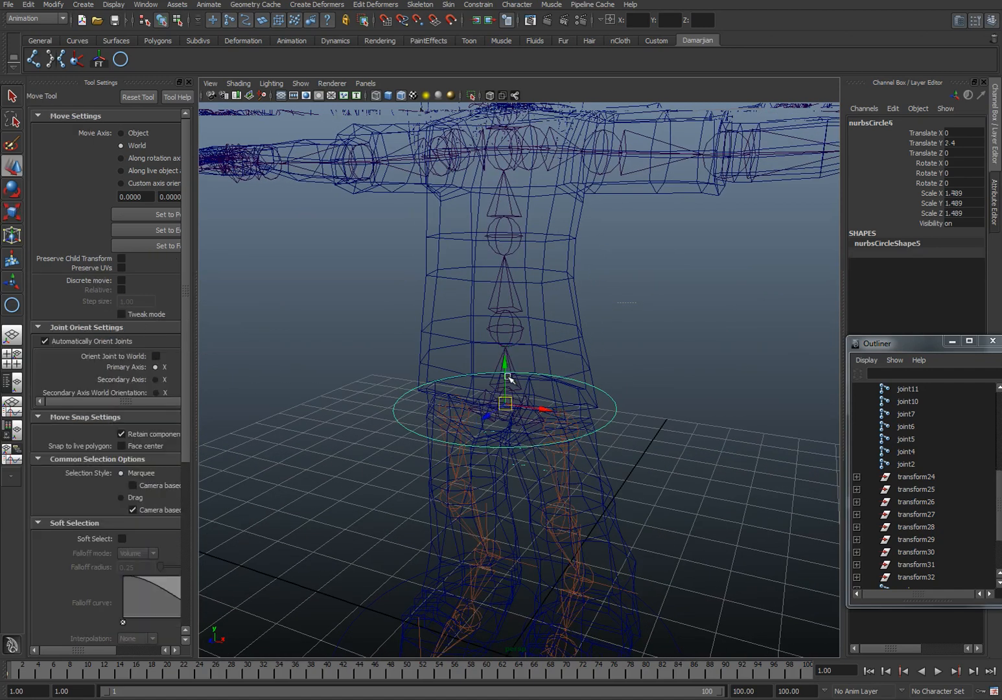
pyautogui.moveTo(505, 403)
pyautogui.mouseDown()
pyautogui.moveTo(507, 245)
pyautogui.moveTo(438, 403)
pyautogui.moveTo(483, 382)
pyautogui.moveTo(510, 385)
pyautogui.mouseUp()
pyautogui.scroll(3, 510, 385)
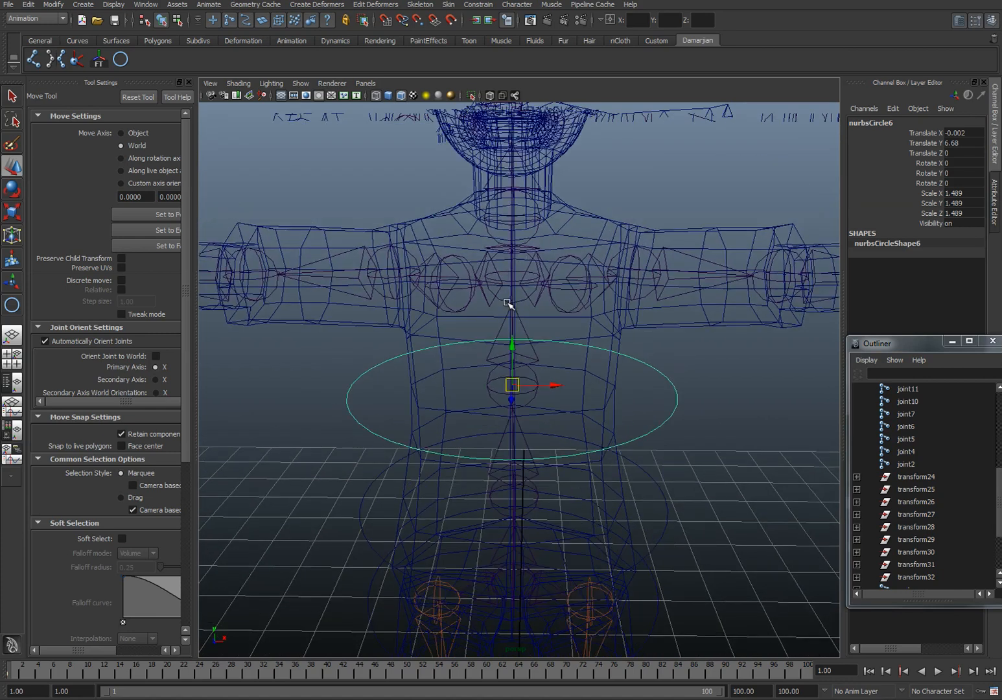
# Step: Place another copy of the spine circle on the chest joint at Translate Y 7.749
pyautogui.moveTo(514, 385); pyautogui.dragTo(507, 311)
pyautogui.moveTo(563, 309)
pyautogui.keyDown('alt'); pyautogui.mouseDown()
pyautogui.moveTo(574, 290)
pyautogui.moveTo(548, 291)
pyautogui.moveTo(546, 305)
pyautogui.mouseUp(); pyautogui.keyUp('alt')
pyautogui.press('space')
pyautogui.keyDown('alt'); pyautogui.moveTo(529, 329); pyautogui.dragTo(552, 461, button='middle'); pyautogui.keyUp('alt')
pyautogui.scroll(5, 546, 335)
pyautogui.keyDown('alt'); pyautogui.moveTo(545, 267); pyautogui.dragTo(536, 405, button='middle'); pyautogui.keyUp('alt')
pyautogui.scroll(2, 530, 363)
pyautogui.keyDown('alt'); pyautogui.moveTo(529, 352); pyautogui.dragTo(524, 373, button='middle'); pyautogui.keyUp('alt')
# Step: Duplicate the chest circle and set the copy's Rotate Z to 90
pyautogui.hotkey('ctrl', 'd')
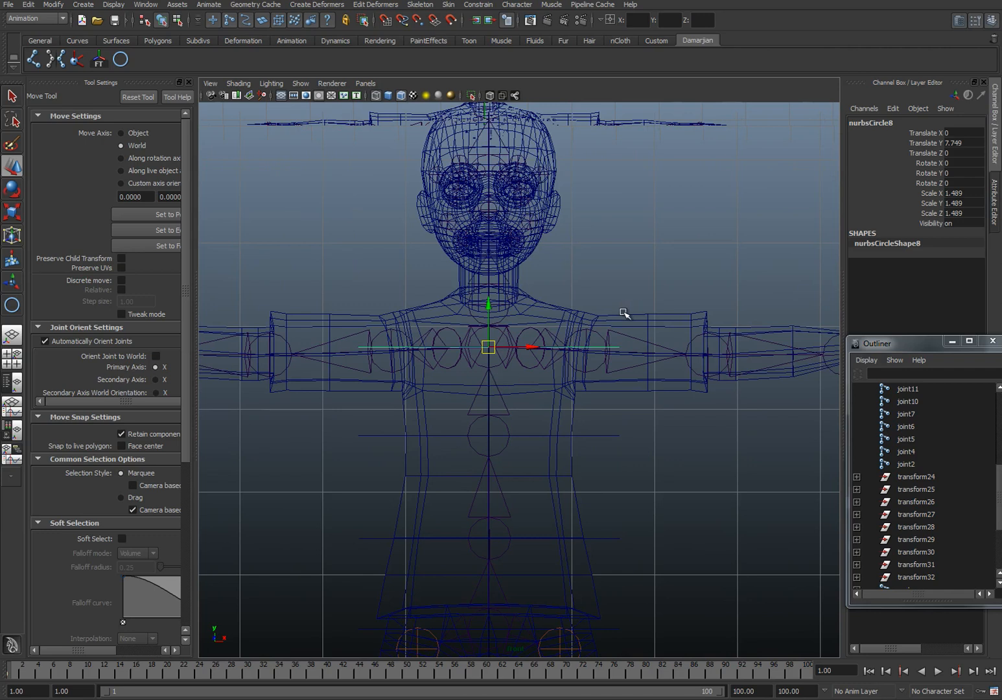
pyautogui.press('e')
pyautogui.click(923, 182)
pyautogui.moveTo(789, 235); pyautogui.dragTo(655, 283, button='middle')
pyautogui.click(975, 183)
pyautogui.write('90')
pyautogui.press('Return')
pyautogui.keyDown('alt'); pyautogui.moveTo(441, 267); pyautogui.dragTo(400, 275, button='middle'); pyautogui.keyUp('alt')
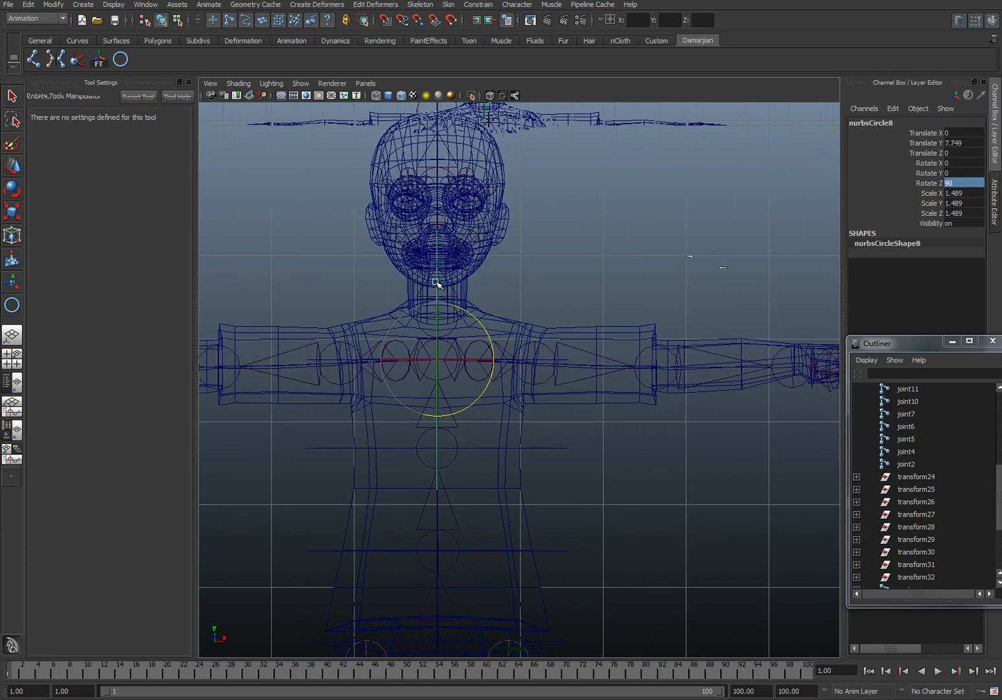
# Step: Move the rotated circle to the left shoulder joint at 1.171, 7.705, -0.373 and scale it uniformly to 1.112
pyautogui.press('w')
pyautogui.moveTo(451, 362); pyautogui.dragTo(488, 381)
pyautogui.press('space')
pyautogui.press('r')
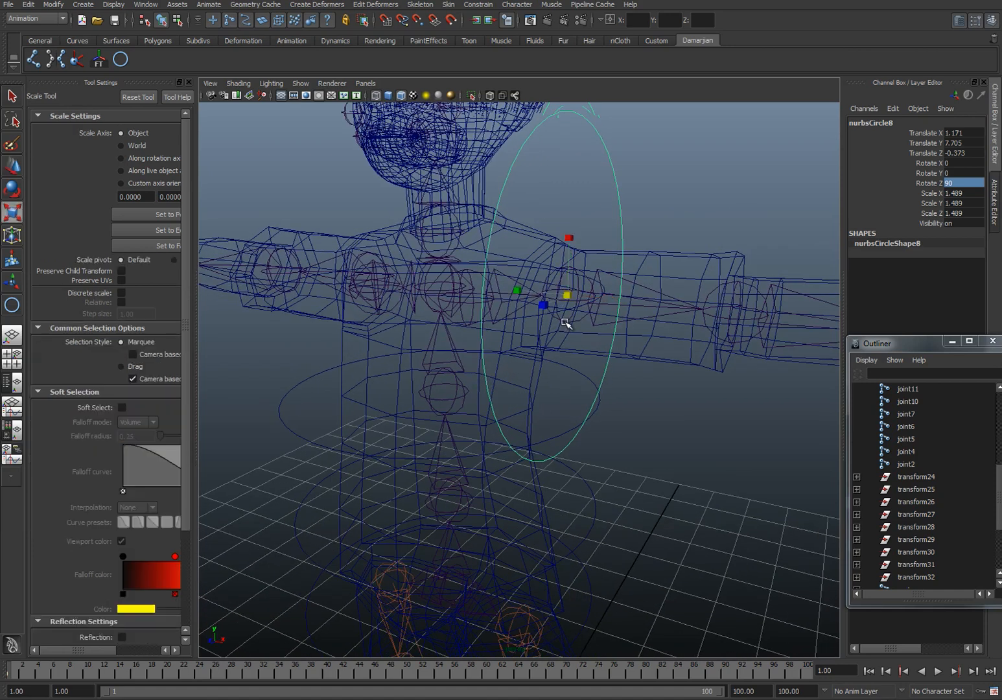
pyautogui.moveTo(563, 300); pyautogui.dragTo(439, 381)
# Step: Duplicate the left shoulder circle and place the copy on the left elbow joint at 2.641, 7.654, -0.528
pyautogui.press('space')
pyautogui.press('w')
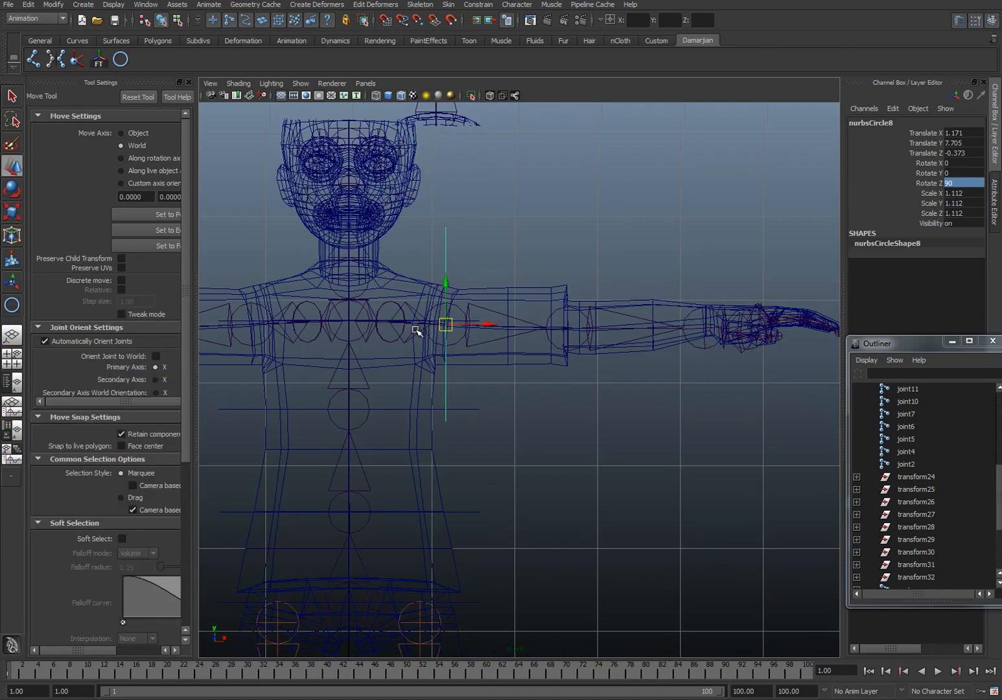
pyautogui.hotkey('ctrl', 'd')
pyautogui.moveTo(452, 325); pyautogui.dragTo(590, 306)
pyautogui.press('space')
pyautogui.keyDown('alt'); pyautogui.moveTo(590, 311); pyautogui.dragTo(583, 350); pyautogui.keyUp('alt')
# Step: Duplicate the left elbow circle and snap the copy to the left wrist joint at 4.278, 7.66, -0.293
pyautogui.press('space')
pyautogui.keyDown('alt'); pyautogui.moveTo(590, 344); pyautogui.dragTo(549, 334, button='middle'); pyautogui.keyUp('alt')
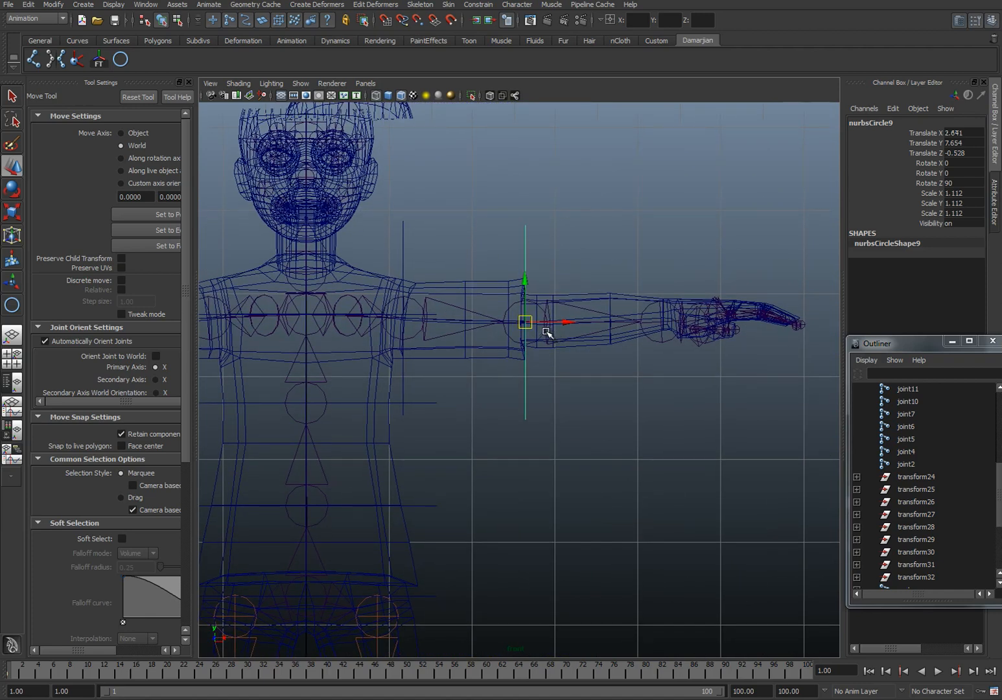
pyautogui.hotkey('ctrl', 'd')
pyautogui.press('v')
pyautogui.moveTo(527, 324); pyautogui.dragTo(653, 325)
# Step: Duplicate the left shoulder circle and move the copy across to the right shoulder joint
pyautogui.keyDown('alt'); pyautogui.moveTo(448, 318); pyautogui.dragTo(511, 285, button='middle'); pyautogui.keyUp('alt')
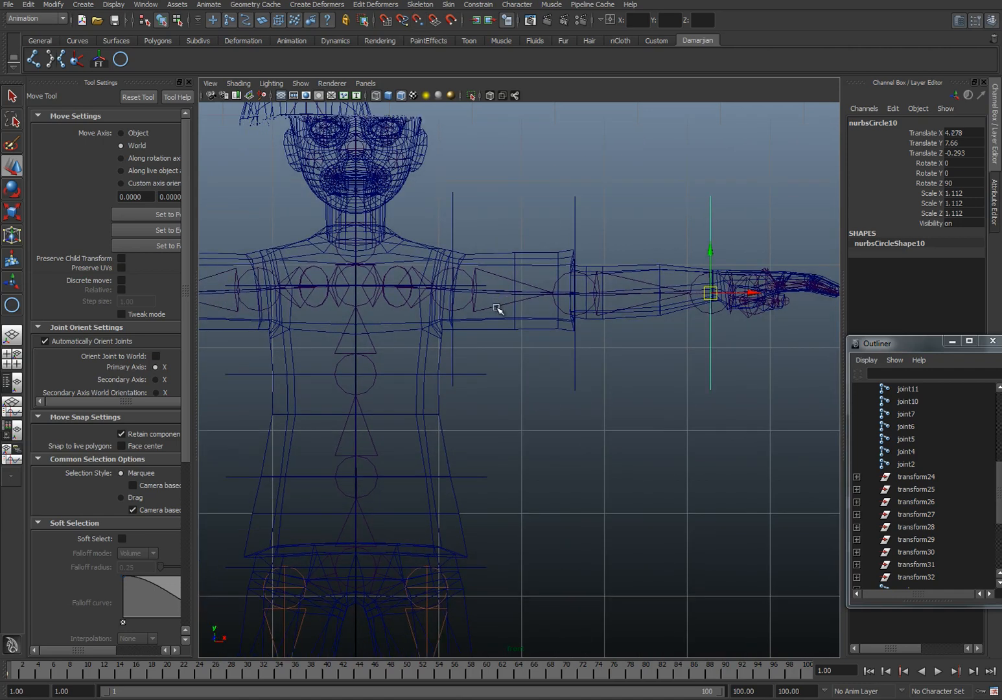
pyautogui.moveTo(741, 232); pyautogui.dragTo(741, 232)
pyautogui.scroll(-5, 621, 261)
pyautogui.keyDown('alt'); pyautogui.moveTo(493, 262); pyautogui.dragTo(555, 294, button='middle'); pyautogui.keyUp('alt')
pyautogui.scroll(3, 551, 250)
pyautogui.scroll(3, 555, 294)
pyautogui.moveTo(573, 218); pyautogui.dragTo(600, 250)
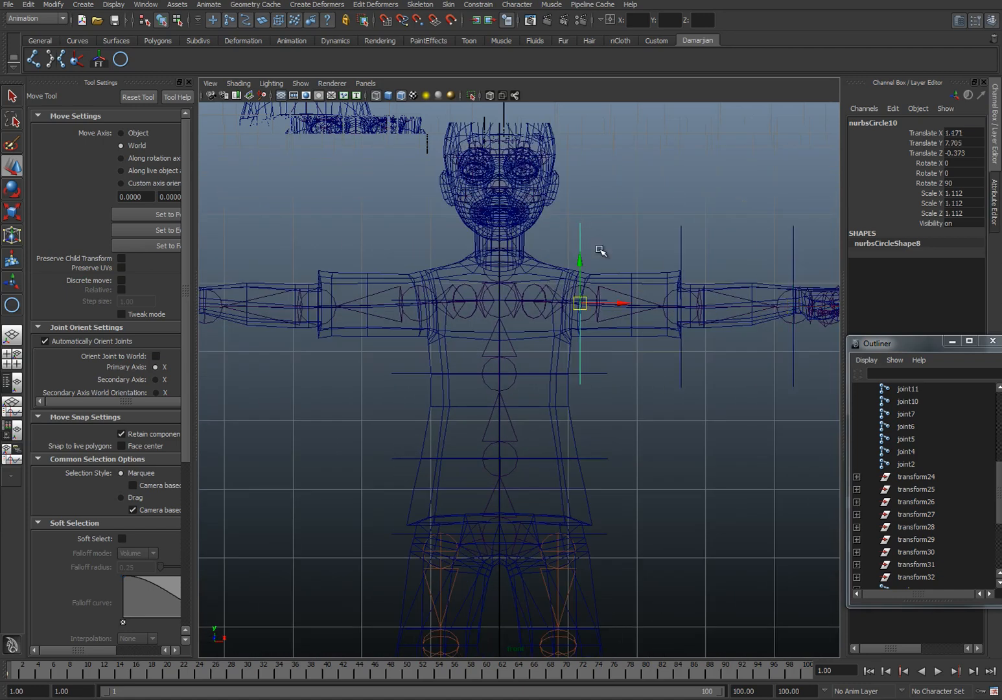
pyautogui.moveTo(585, 310); pyautogui.dragTo(422, 312)
# Step: Duplicate the left elbow circle and move the copy across to the right elbow joint
pyautogui.moveTo(698, 265); pyautogui.dragTo(699, 266)
pyautogui.hotkey('ctrl', 'd')
pyautogui.moveTo(681, 307); pyautogui.dragTo(537, 248)
# Step: Adjust the right arm's shoulder and elbow circles in perspective so they sit on their joints
pyautogui.click(253, 321)
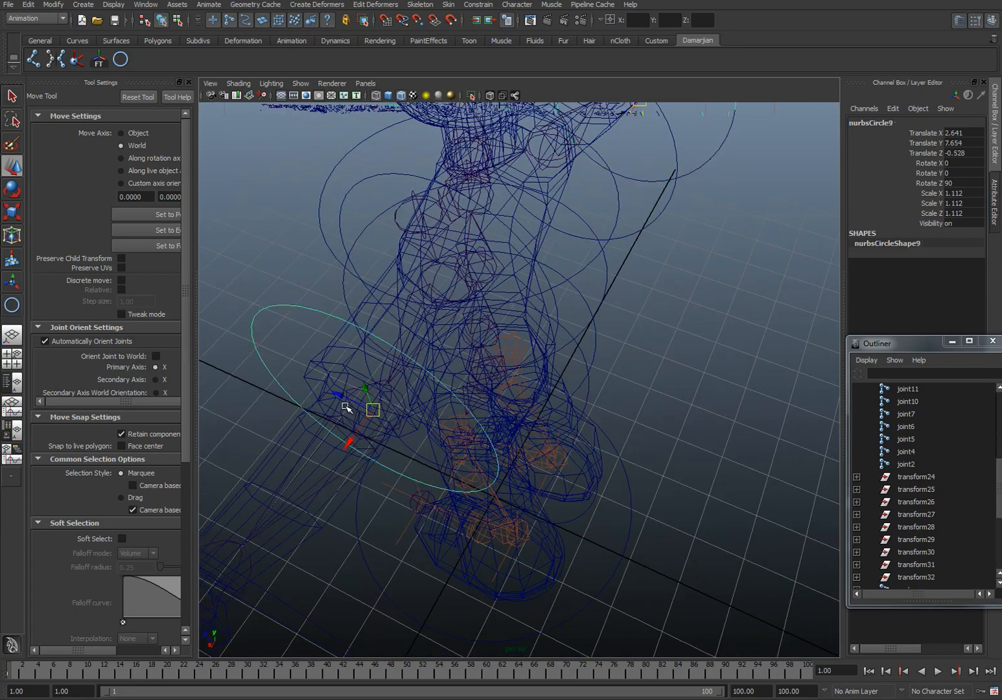
pyautogui.keyDown('alt'); pyautogui.moveTo(783, 110); pyautogui.dragTo(650, 283, button='middle'); pyautogui.keyUp('alt')
pyautogui.click(660, 261)
pyautogui.moveTo(600, 199); pyautogui.dragTo(707, 239)
pyautogui.keyDown('alt'); pyautogui.moveTo(499, 206); pyautogui.dragTo(546, 257); pyautogui.keyUp('alt')
pyautogui.keyDown('alt'); pyautogui.moveTo(489, 229); pyautogui.dragTo(808, 210); pyautogui.keyUp('alt')
pyautogui.middleClick(503, 220)
pyautogui.click(481, 238)
pyautogui.keyDown('alt'); pyautogui.moveTo(481, 238); pyautogui.dragTo(515, 265); pyautogui.keyUp('alt')
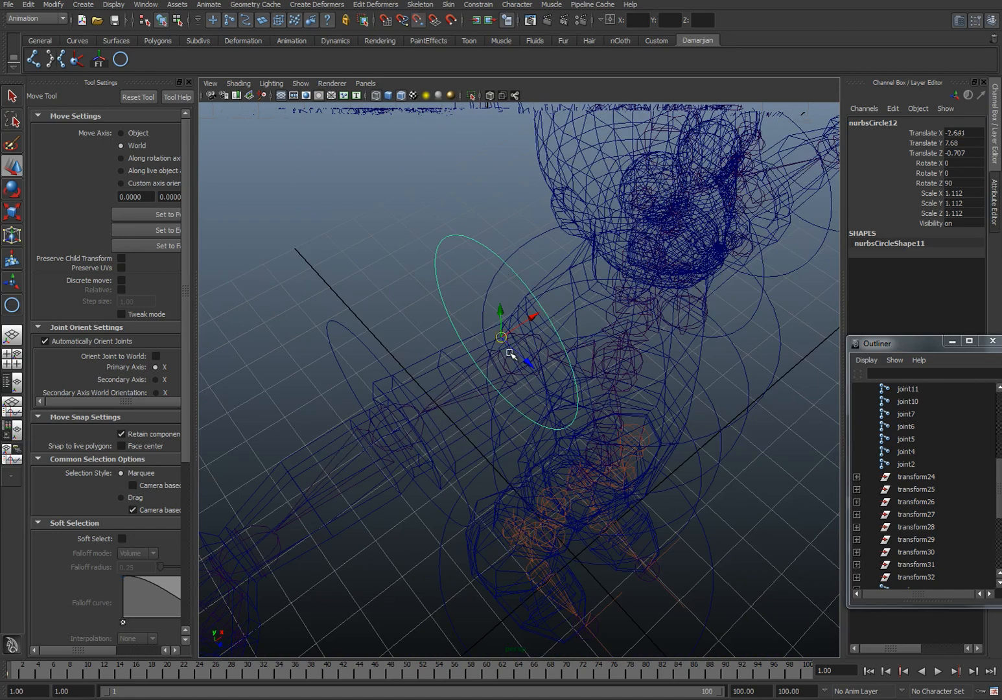
pyautogui.moveTo(501, 332); pyautogui.dragTo(439, 306)
# Step: Create a circle copy for the right wrist and snap it to the wrist joint at -4.278, 7.66, -0.293
pyautogui.moveTo(338, 140); pyautogui.dragTo(401, 220)
pyautogui.keyDown('alt'); pyautogui.moveTo(395, 223); pyautogui.dragTo(516, 224, button='middle'); pyautogui.keyUp('alt')
pyautogui.keyDown('alt'); pyautogui.moveTo(517, 224); pyautogui.dragTo(339, 286); pyautogui.keyUp('alt')
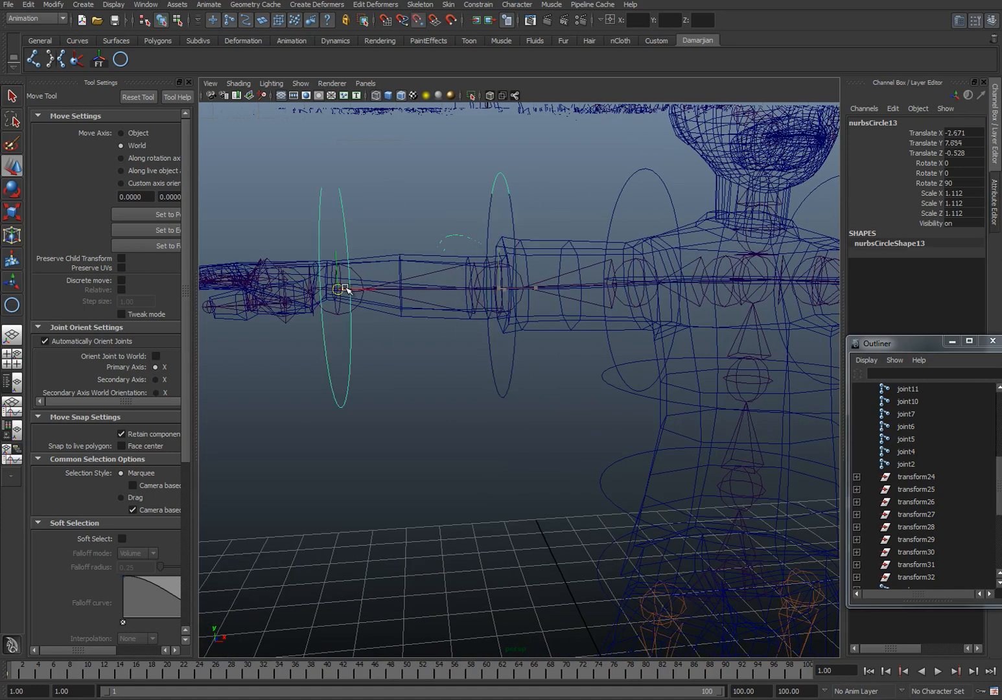
pyautogui.keyDown('alt'); pyautogui.moveTo(577, 293); pyautogui.dragTo(456, 307); pyautogui.keyUp('alt')
pyautogui.scroll(-2, 522, 301)
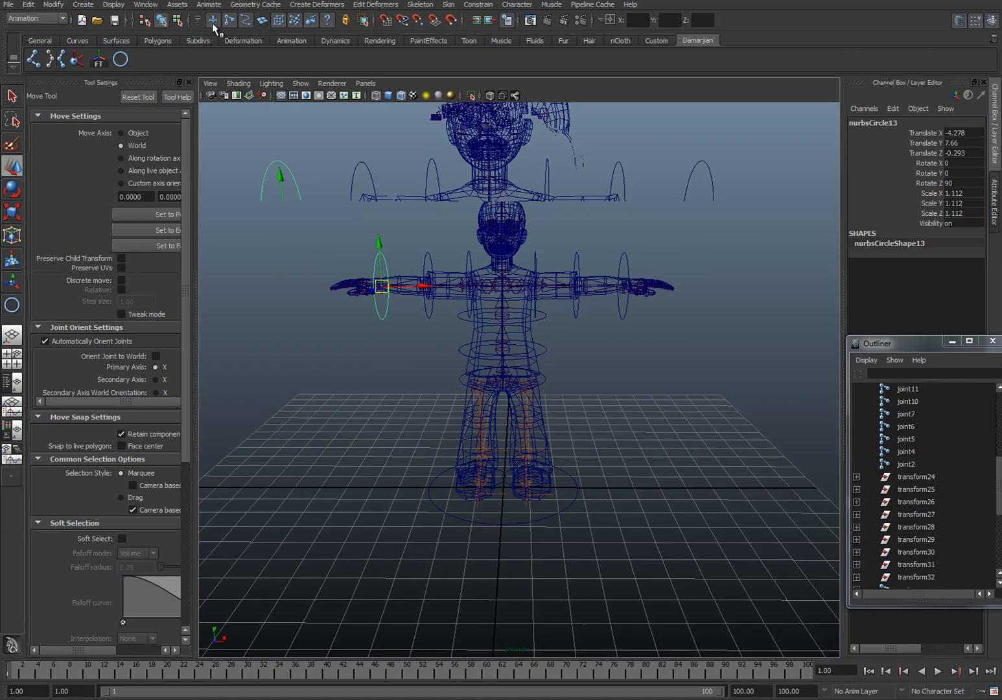
# Step: Select all the control circles on the character and freeze their transformations
pyautogui.click(356, 224)
pyautogui.moveTo(356, 224); pyautogui.dragTo(765, 676)
pyautogui.keyDown('alt'); pyautogui.moveTo(657, 622); pyautogui.dragTo(581, 516); pyautogui.keyUp('alt')
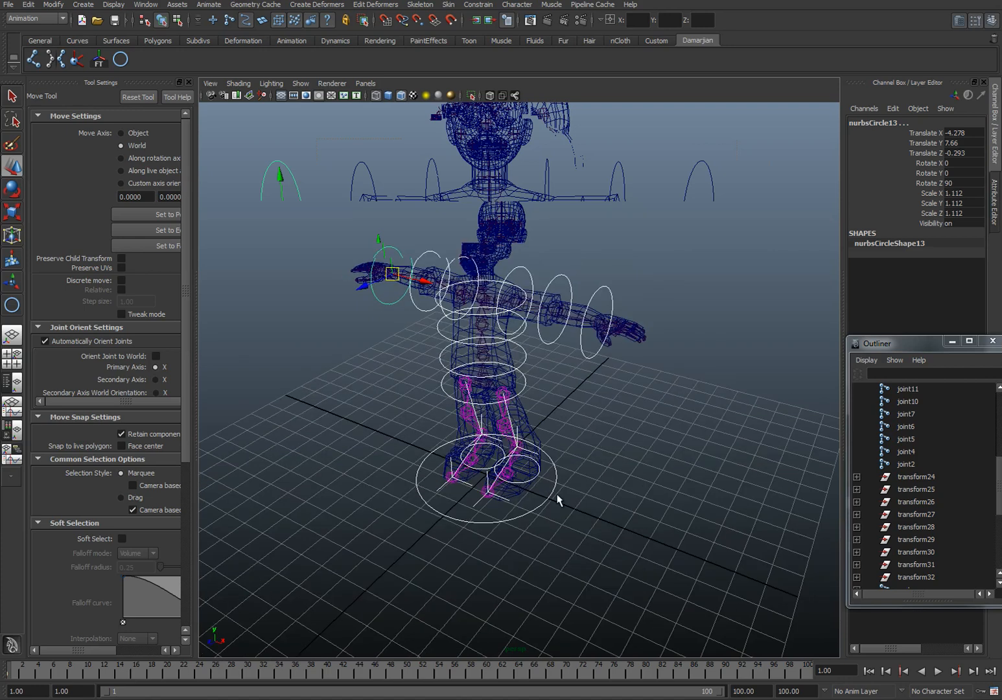
pyautogui.click(97, 62)
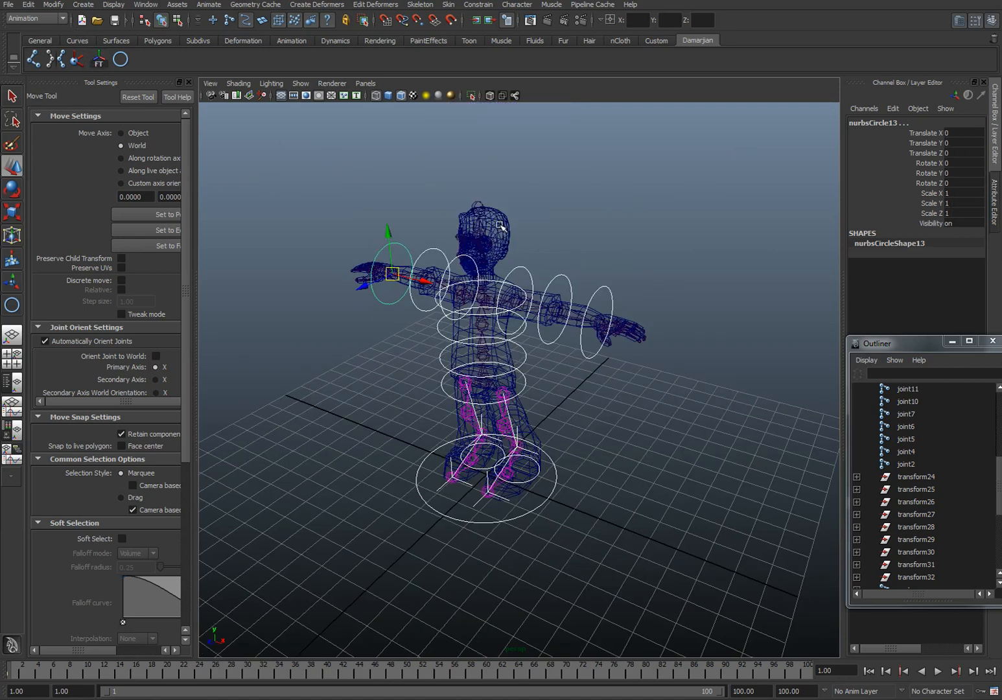
# Step: Examine the transform values of the right and left shoulder circles
pyautogui.moveTo(423, 224); pyautogui.dragTo(455, 278)
pyautogui.click(457, 261)
pyautogui.keyDown('alt'); pyautogui.moveTo(455, 278); pyautogui.dragTo(474, 253, button='right'); pyautogui.keyUp('alt')
pyautogui.keyDown('alt'); pyautogui.moveTo(474, 253); pyautogui.dragTo(485, 253); pyautogui.keyUp('alt')
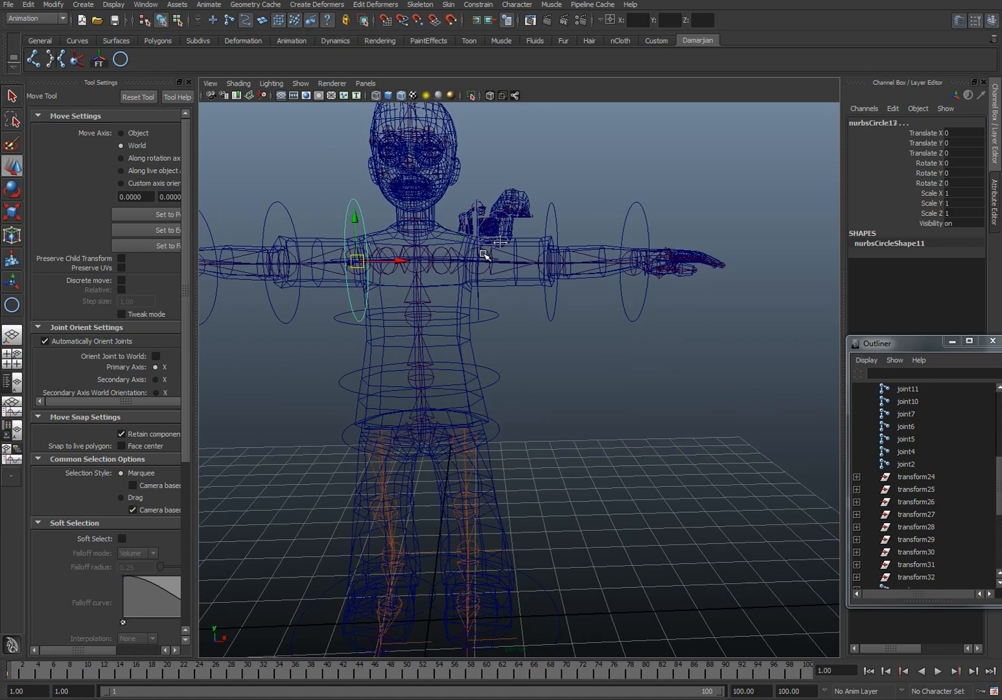
pyautogui.keyDown('alt'); pyautogui.moveTo(486, 253); pyautogui.dragTo(498, 302, button='middle'); pyautogui.keyUp('alt')
pyautogui.scroll(2, 498, 302)
pyautogui.click(483, 309)
pyautogui.moveTo(519, 236); pyautogui.dragTo(543, 252)
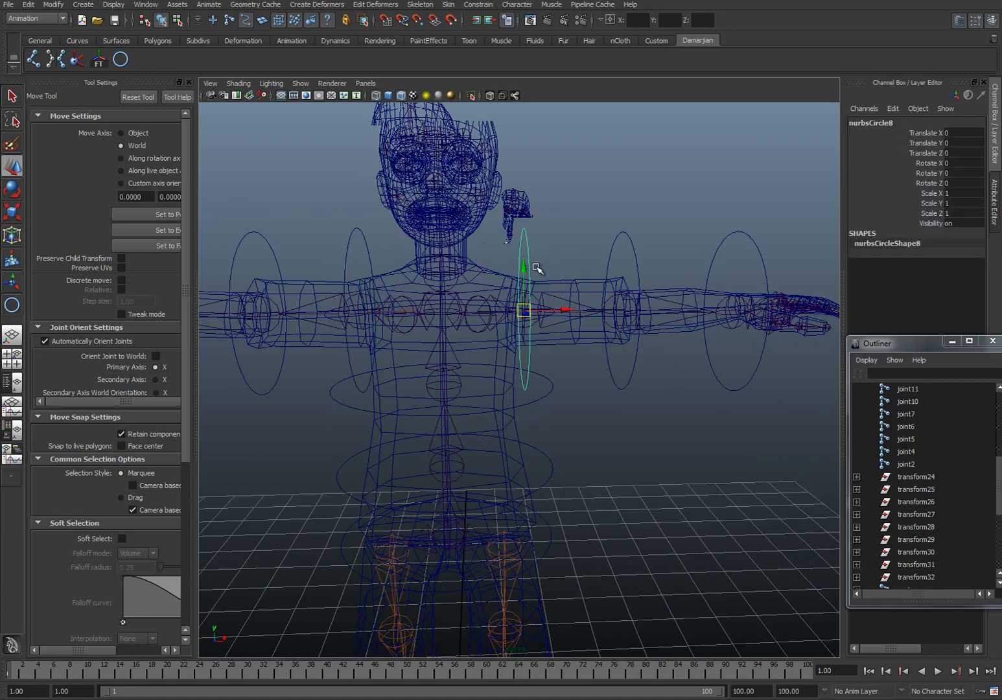
# Step: In the front view, draw a small rectangle beside the neck using the EP Curve Tool with curve degree 1 Linear
pyautogui.click(477, 313)
pyautogui.keyDown('alt'); pyautogui.moveTo(442, 310); pyautogui.dragTo(469, 311); pyautogui.keyUp('alt')
pyautogui.press('space')
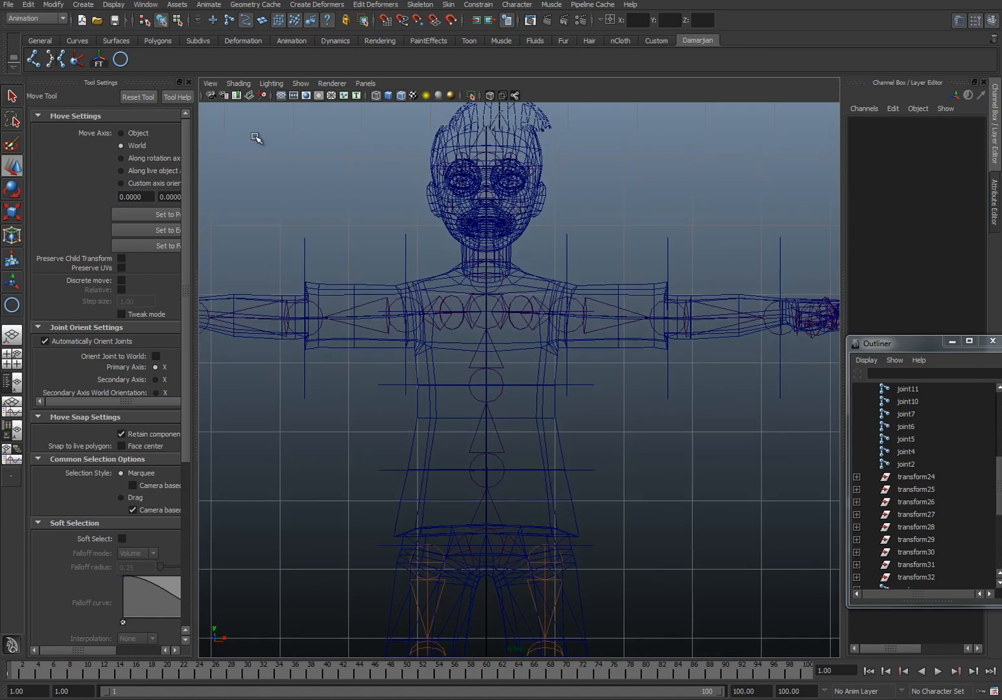
pyautogui.click(79, 4)
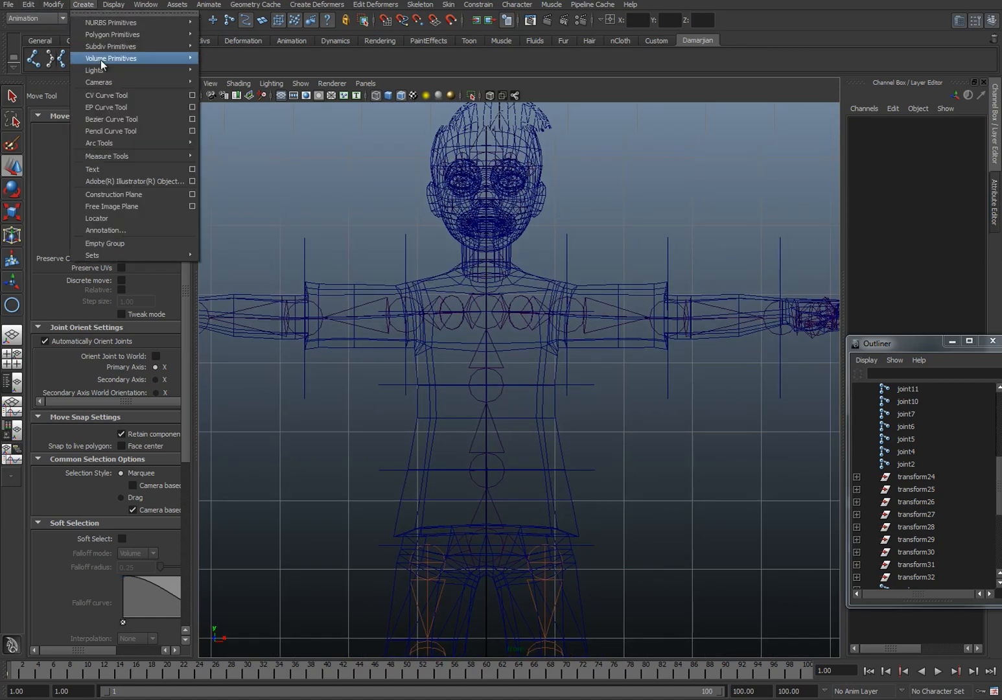
pyautogui.click(193, 107)
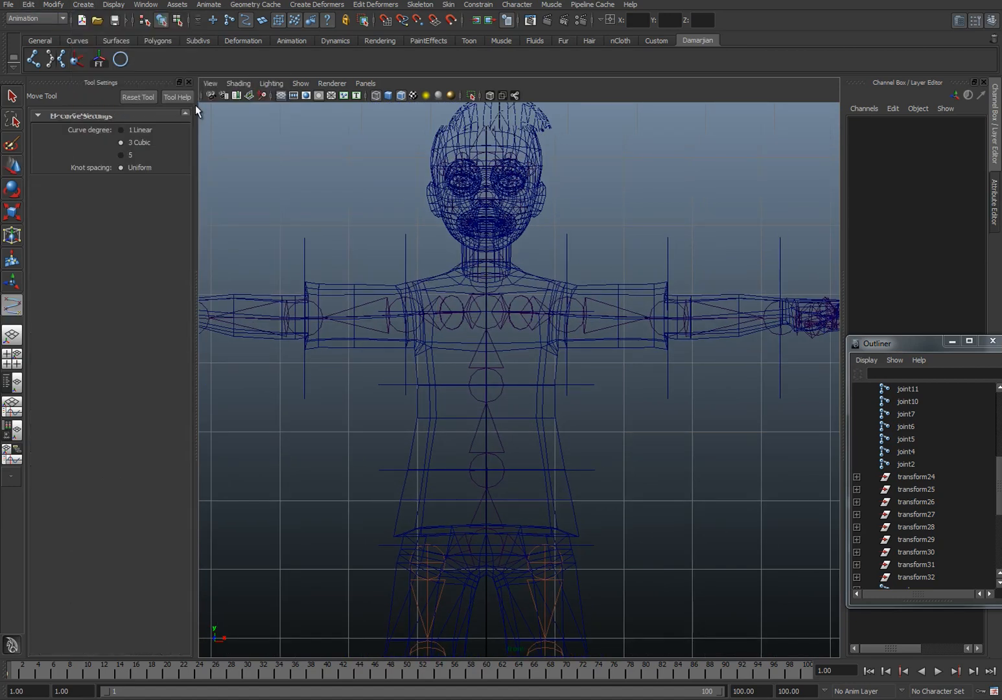
pyautogui.click(137, 129)
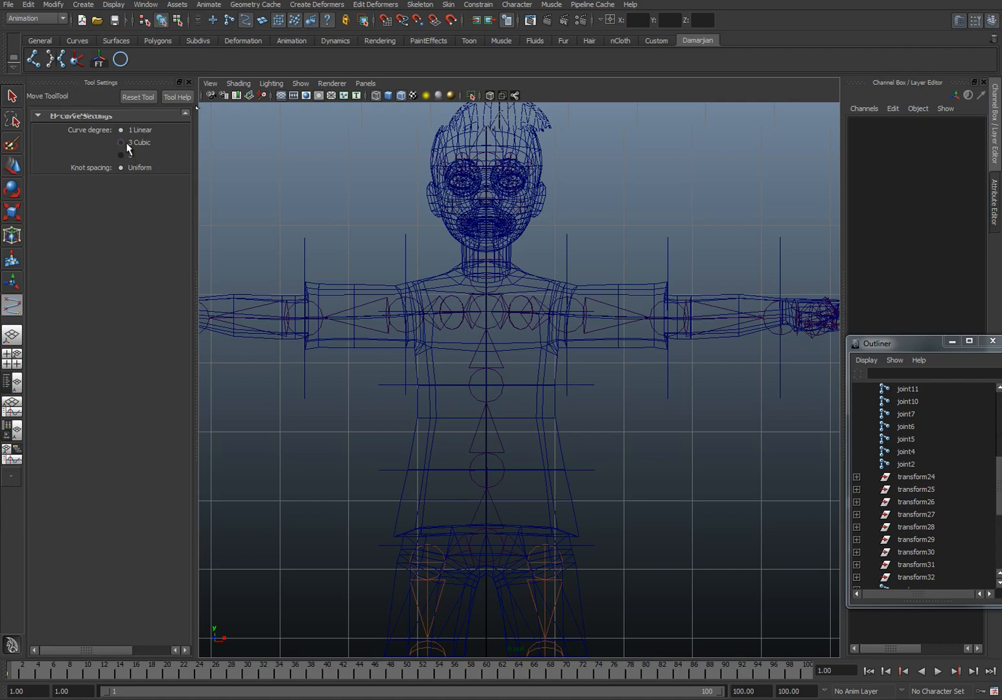
pyautogui.scroll(5, 642, 292)
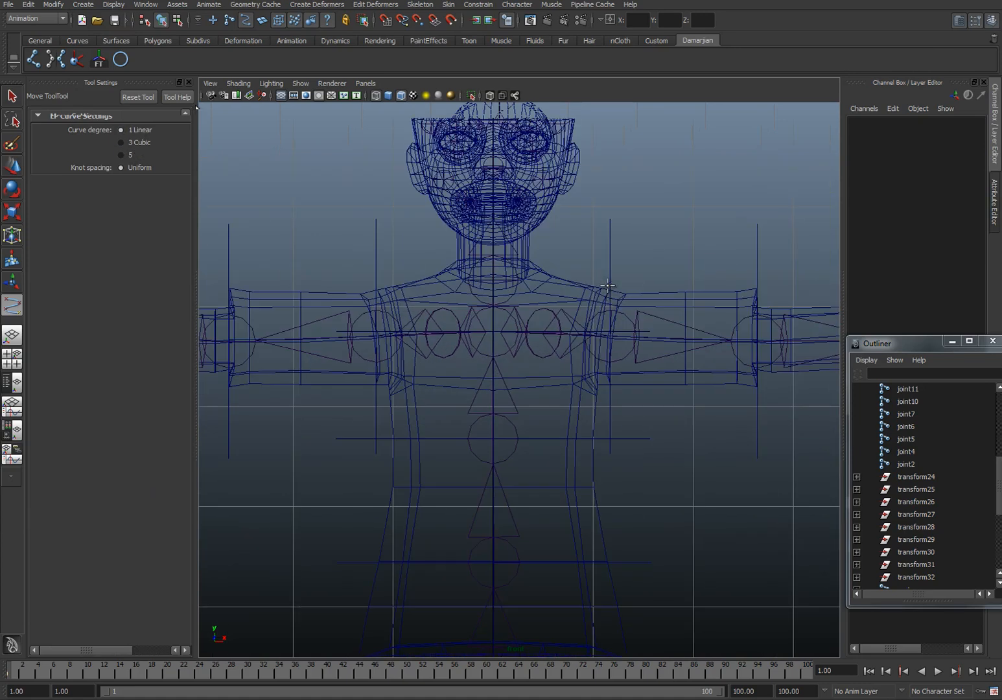
pyautogui.click(559, 230)
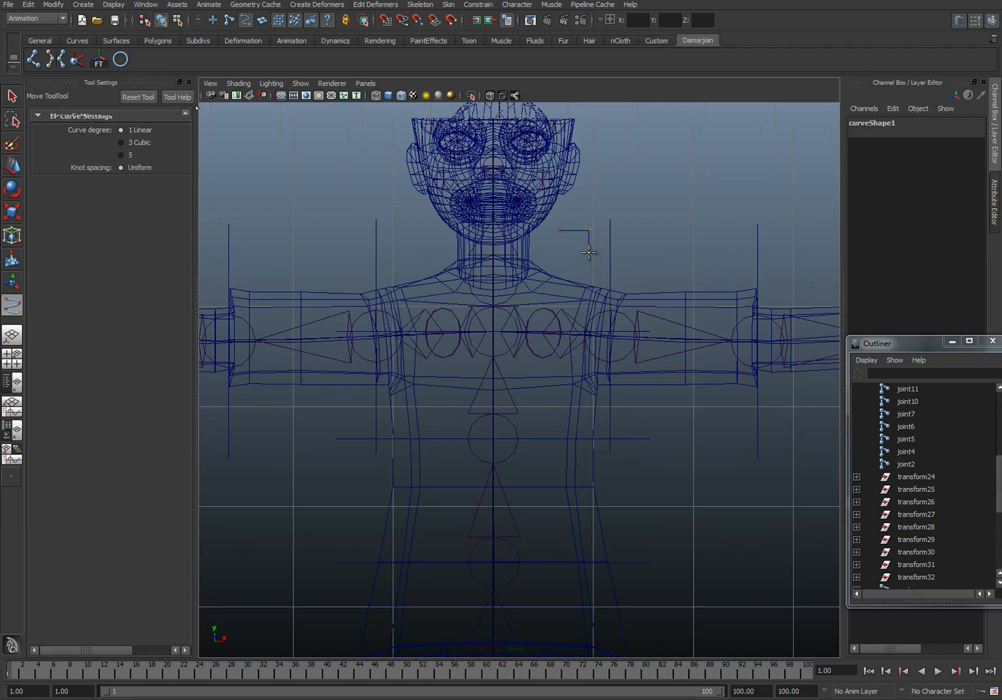
pyautogui.click(589, 253)
pyautogui.click(560, 253)
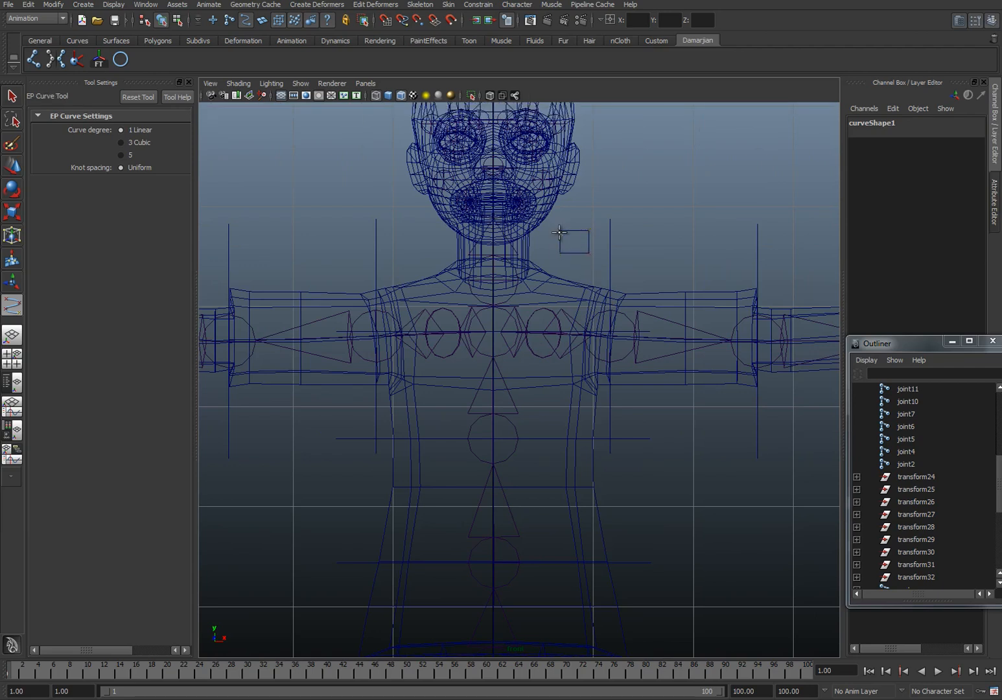
pyautogui.press('w')
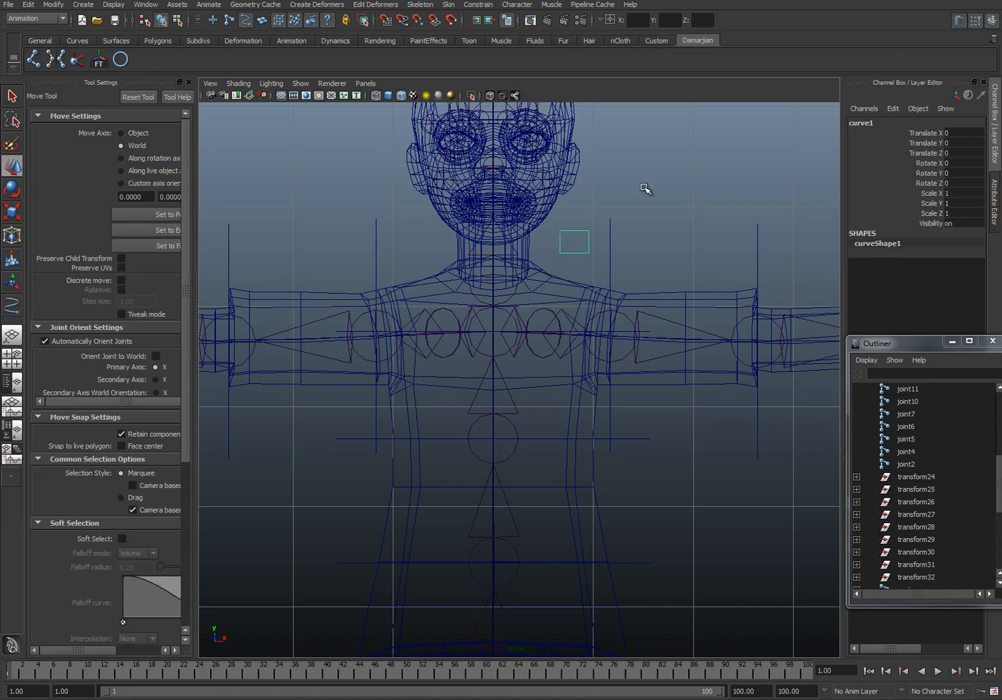
# Step: Move the rectangle's end point at the upper corner nearest the neck so the outline closes cleanly
pyautogui.moveTo(561, 243); pyautogui.dragTo(509, 241, button='right')
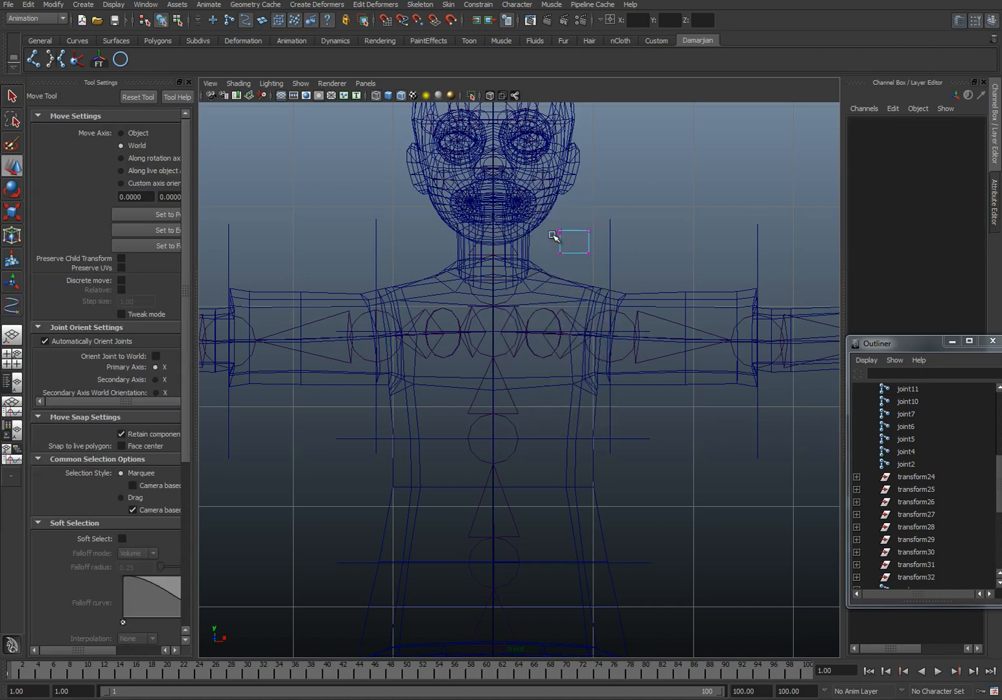
pyautogui.click(561, 234)
pyautogui.moveTo(562, 232); pyautogui.dragTo(563, 189)
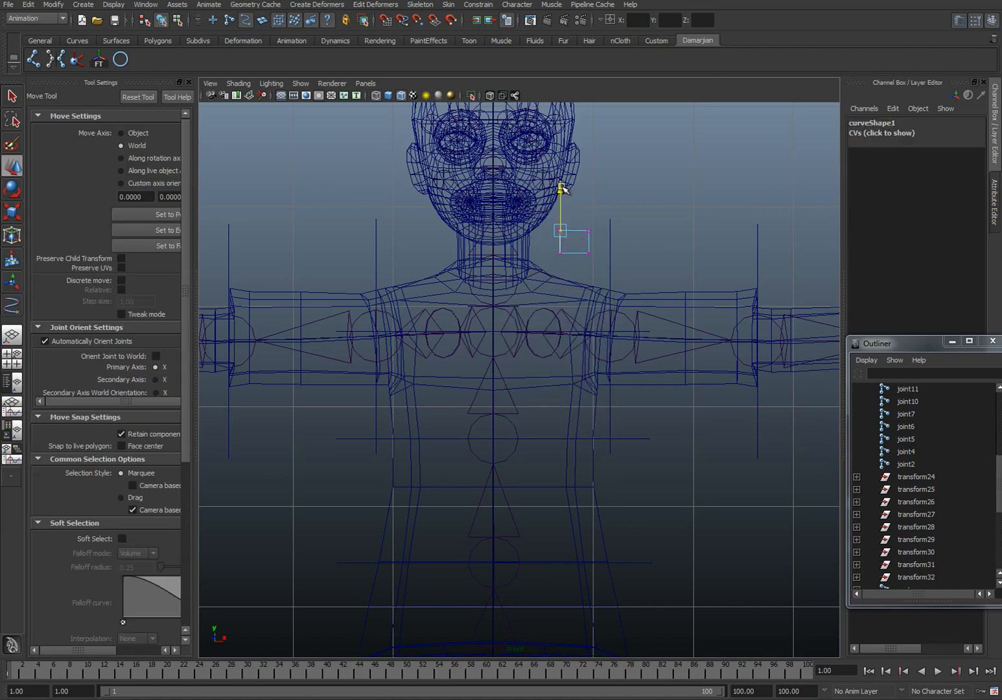
pyautogui.moveTo(586, 241); pyautogui.dragTo(652, 157, button='right')
pyautogui.click(586, 253)
pyautogui.keyDown('alt'); pyautogui.moveTo(652, 157); pyautogui.dragTo(533, 291, button='middle'); pyautogui.keyUp('alt')
pyautogui.keyDown('alt'); pyautogui.moveTo(524, 273); pyautogui.dragTo(535, 195, button='right'); pyautogui.keyUp('alt')
pyautogui.keyDown('alt'); pyautogui.moveTo(531, 128); pyautogui.dragTo(519, 368, button='middle'); pyautogui.keyUp('alt')
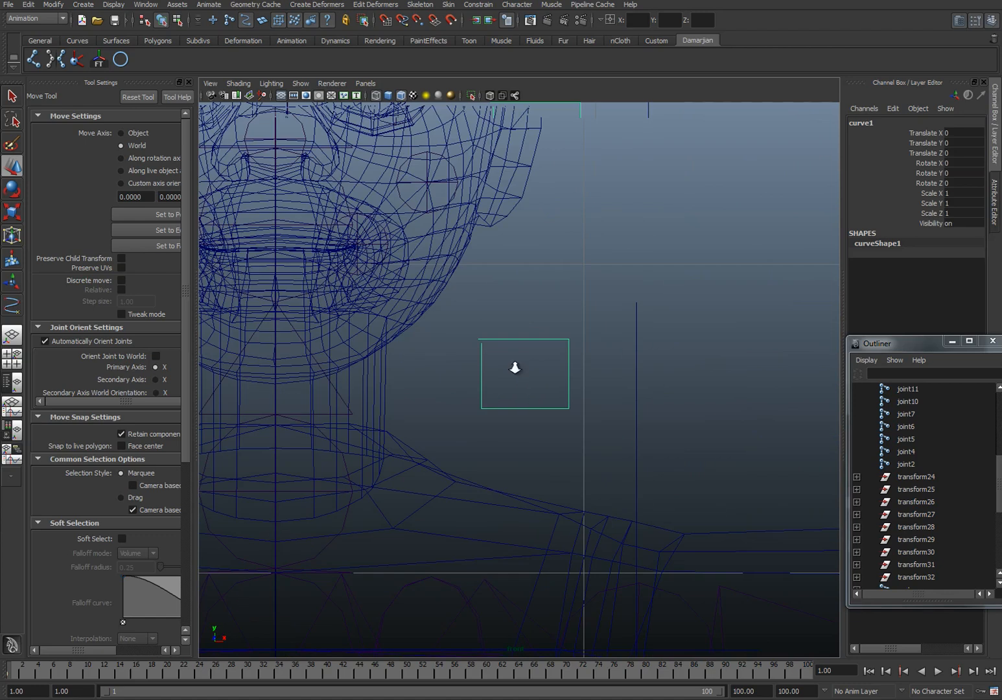
pyautogui.scroll(1, 519, 369)
pyautogui.moveTo(479, 332); pyautogui.dragTo(452, 324, button='right')
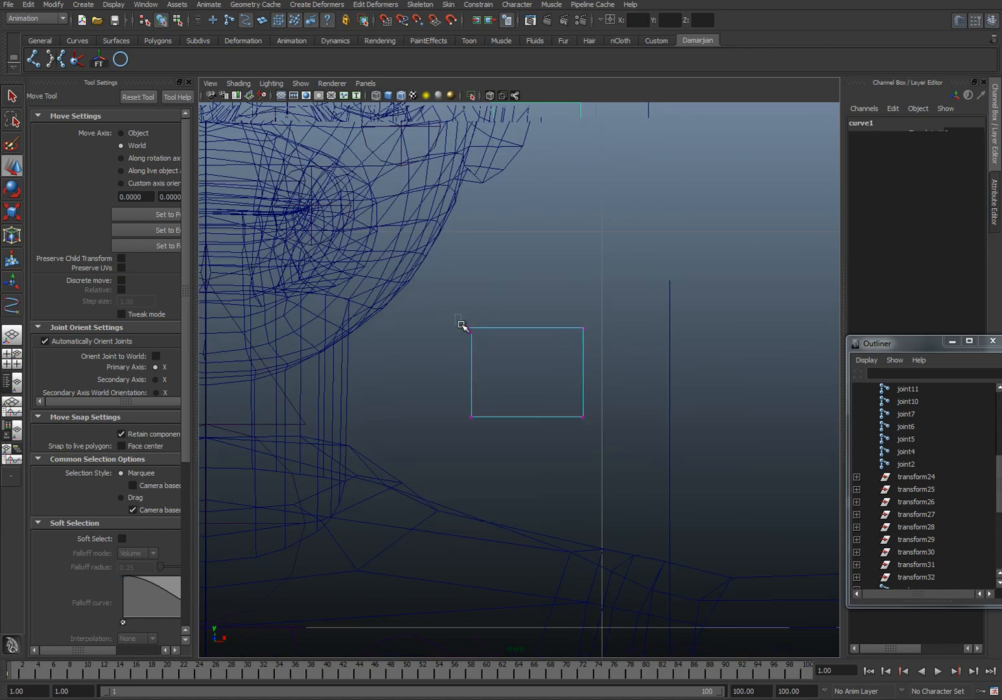
pyautogui.moveTo(471, 332); pyautogui.dragTo(474, 289)
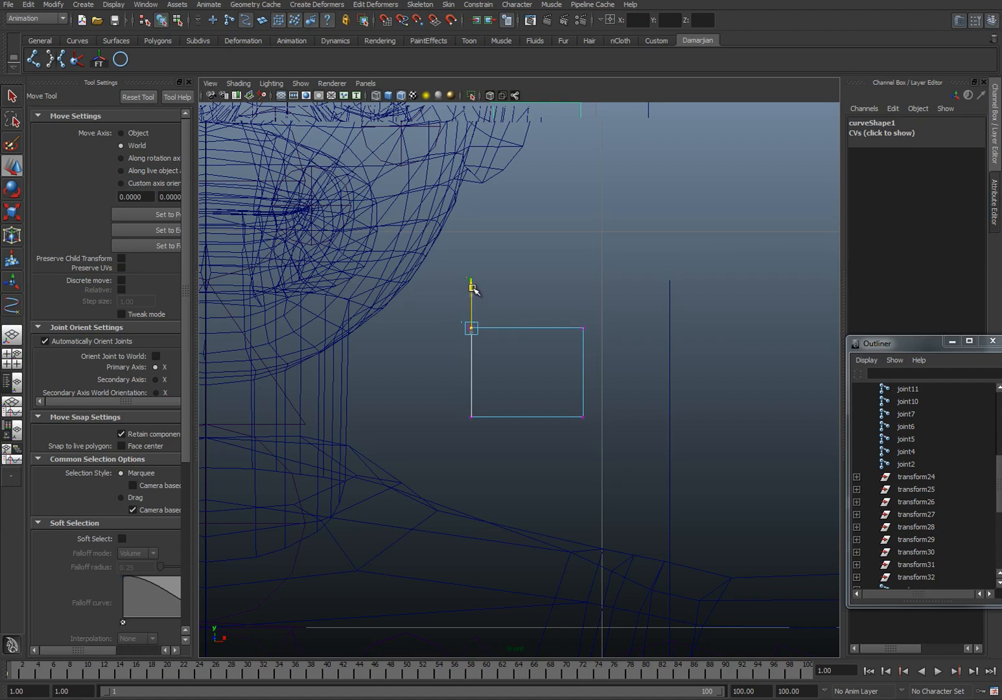
# Step: Scale the rectangle's corner points nearest the neck horizontally to line them up, and return to whole-curve selection
pyautogui.moveTo(456, 402); pyautogui.dragTo(502, 464)
pyautogui.press('r')
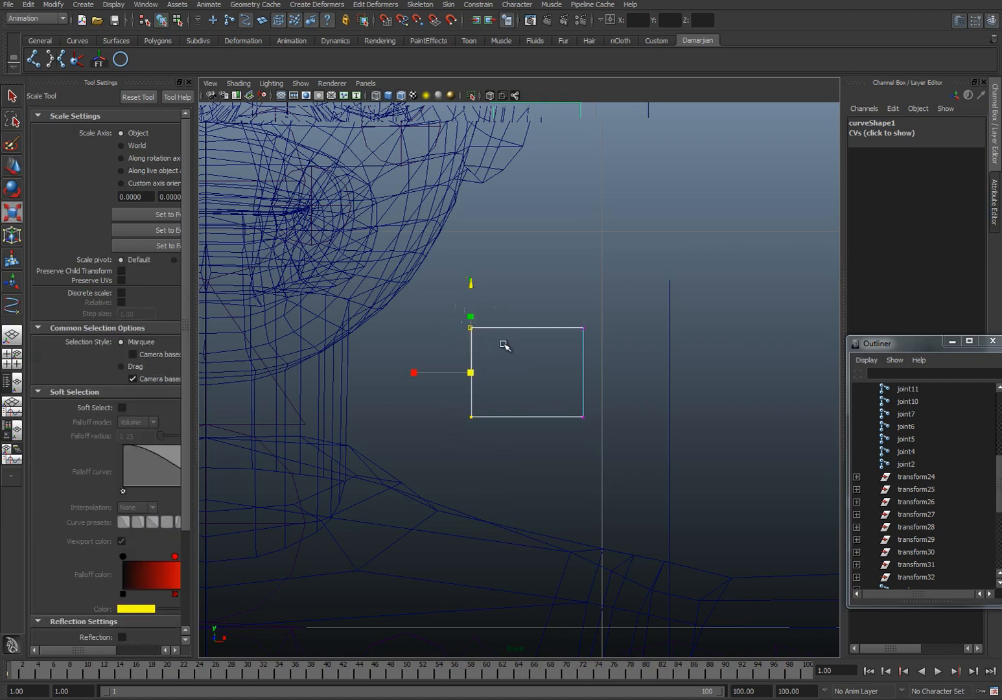
pyautogui.moveTo(414, 373); pyautogui.dragTo(564, 377)
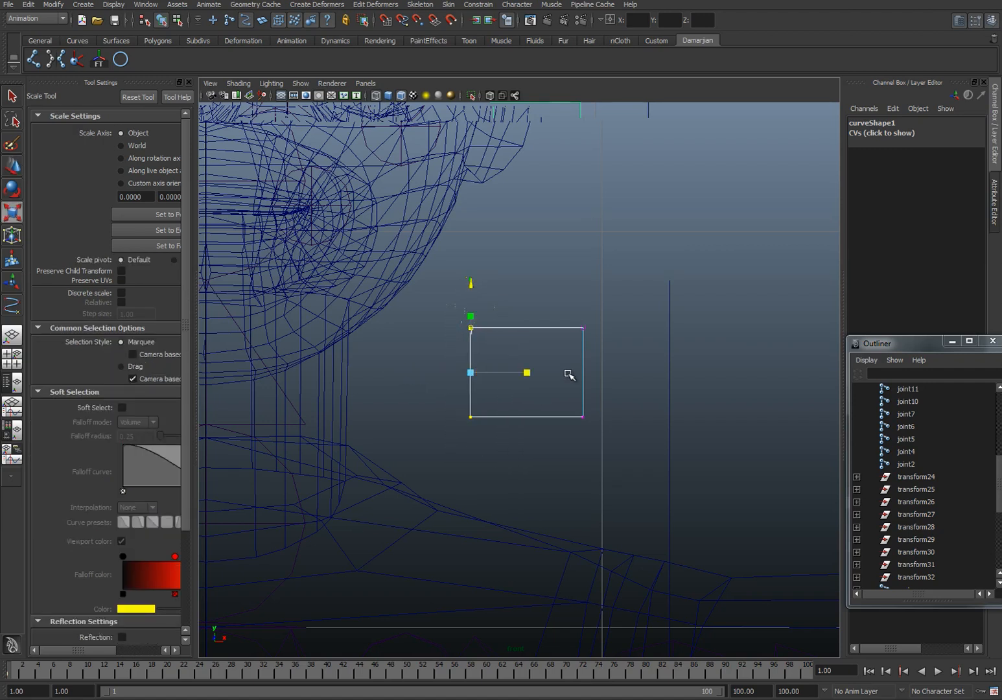
pyautogui.moveTo(582, 350); pyautogui.dragTo(648, 336, button='right')
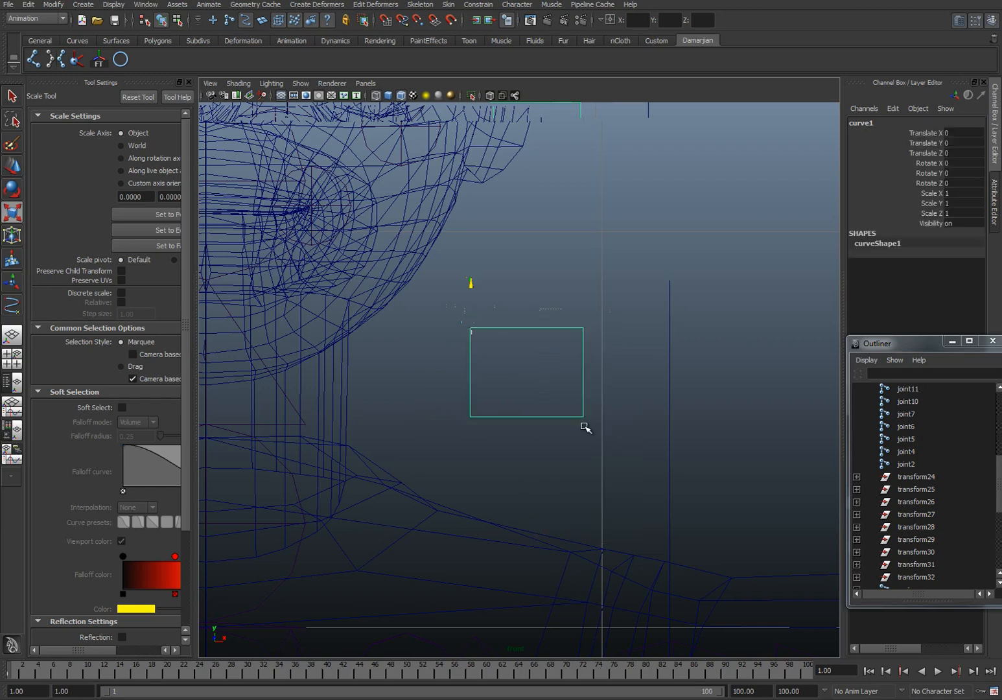
# Step: Center the pivot of the rectangle curve on the shape
pyautogui.scroll(-10, 564, 338)
pyautogui.scroll(5, 571, 344)
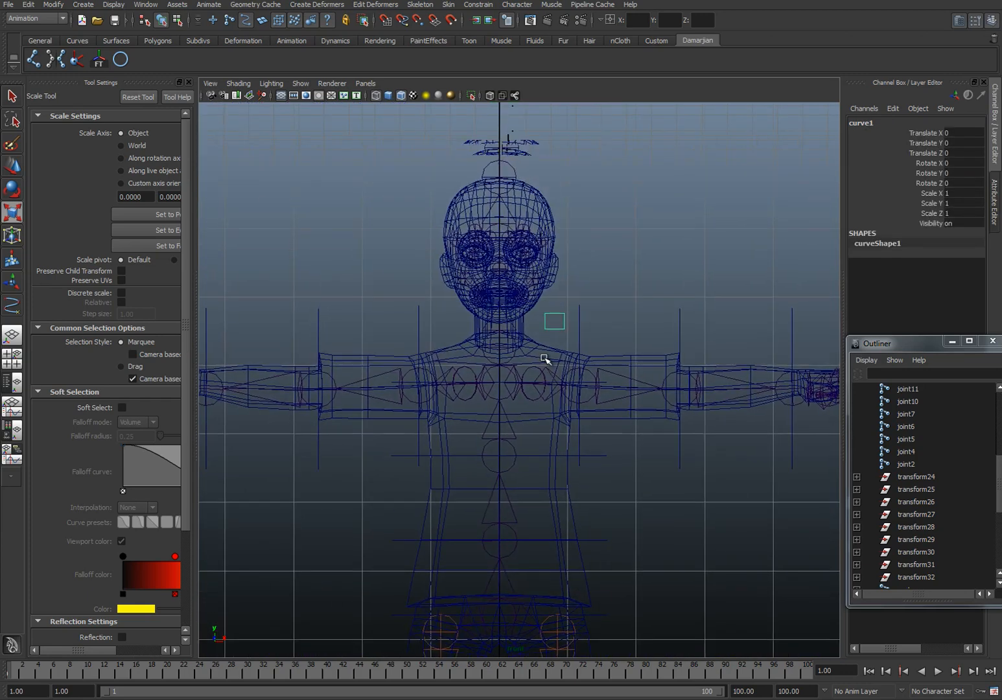
pyautogui.scroll(2, 545, 349)
pyautogui.press('w')
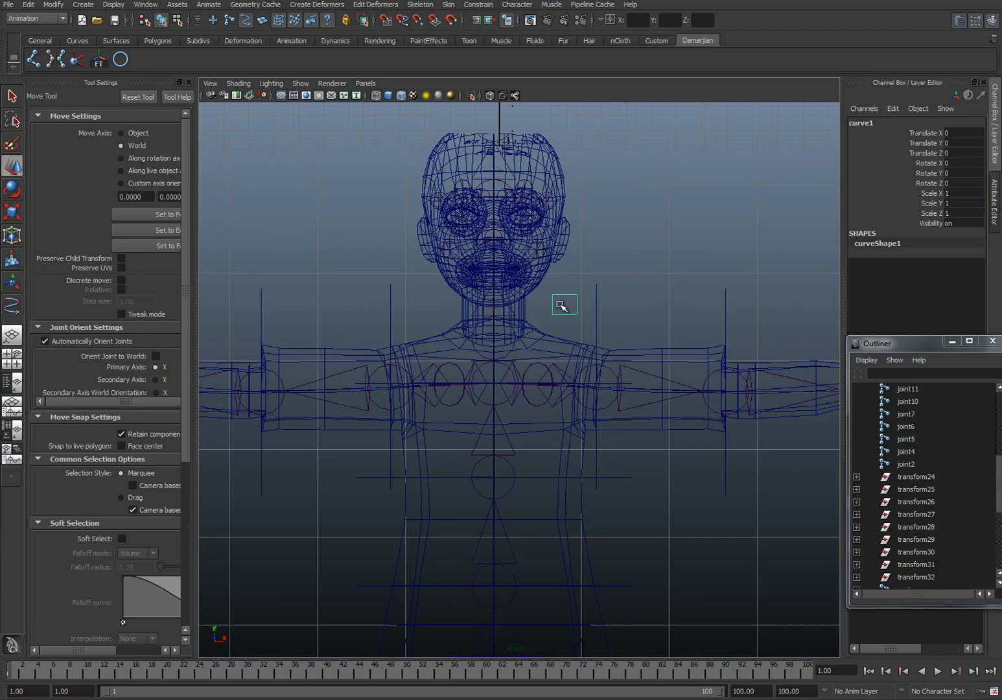
pyautogui.click(47, 7)
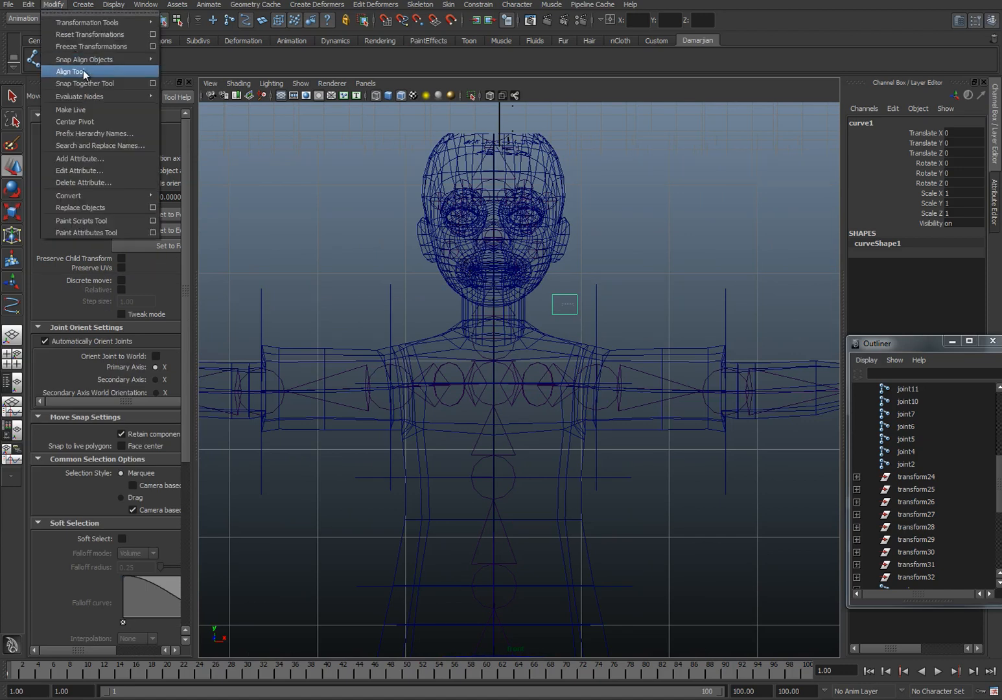
pyautogui.click(89, 121)
# Step: Move the rectangle slightly closer to the neck, scale it uniformly to about 1.354, and freeze its transformations
pyautogui.moveTo(566, 310); pyautogui.dragTo(557, 309)
pyautogui.press('r')
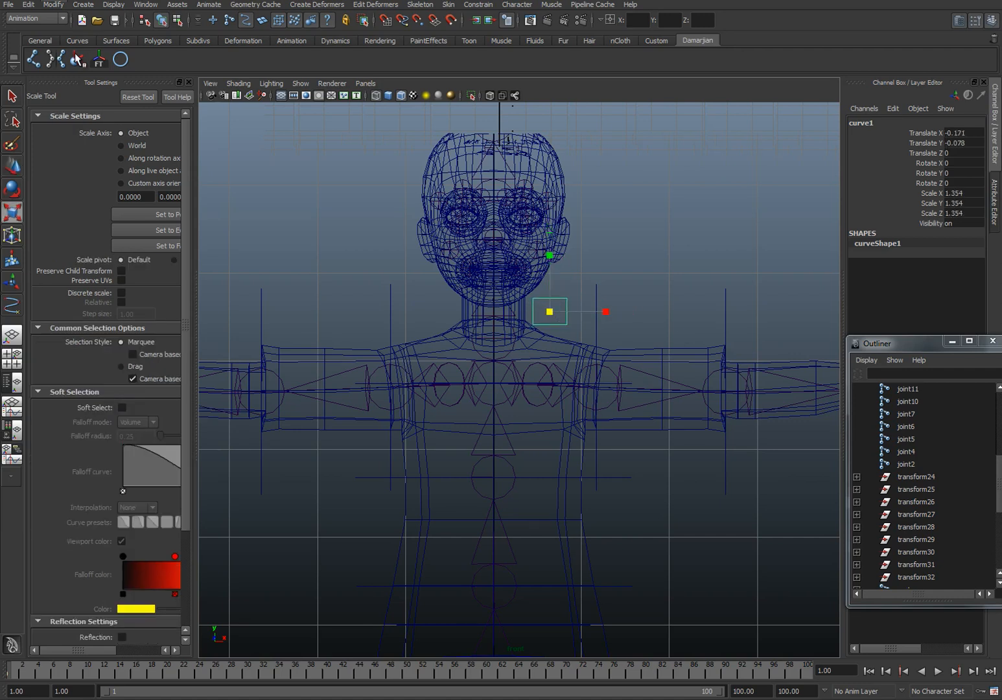
pyautogui.click(98, 60)
# Step: Duplicate the rectangle to the opposite side of the neck, about -1.341 in X, and freeze the copy's transformations
pyautogui.press('w')
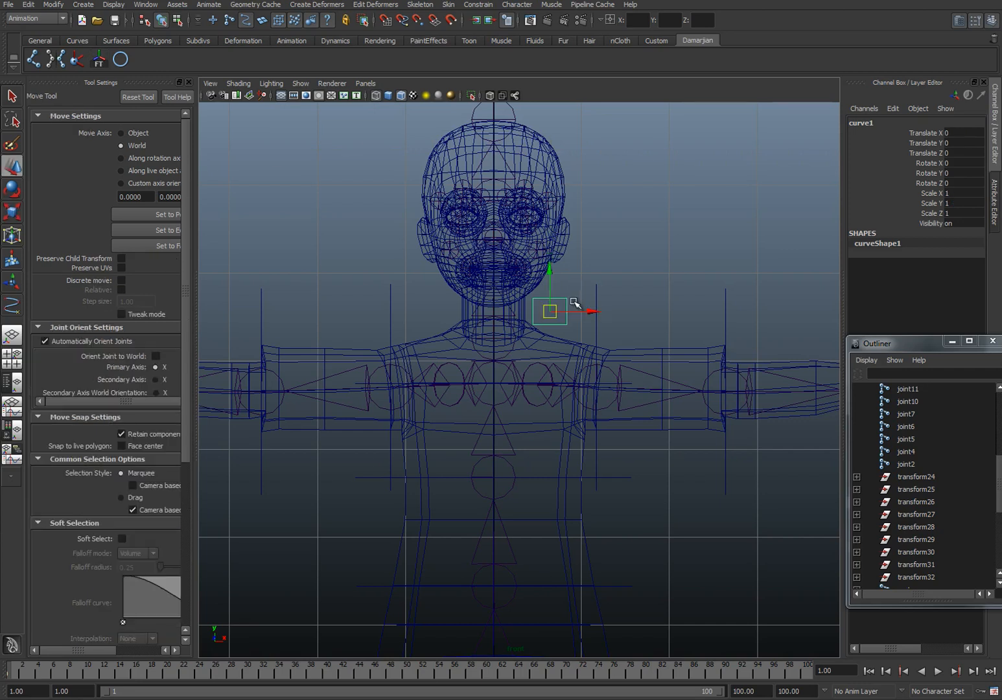
pyautogui.moveTo(550, 321); pyautogui.dragTo(433, 309)
pyautogui.hotkey('ctrl', 'z')
pyautogui.moveTo(588, 311); pyautogui.dragTo(475, 311)
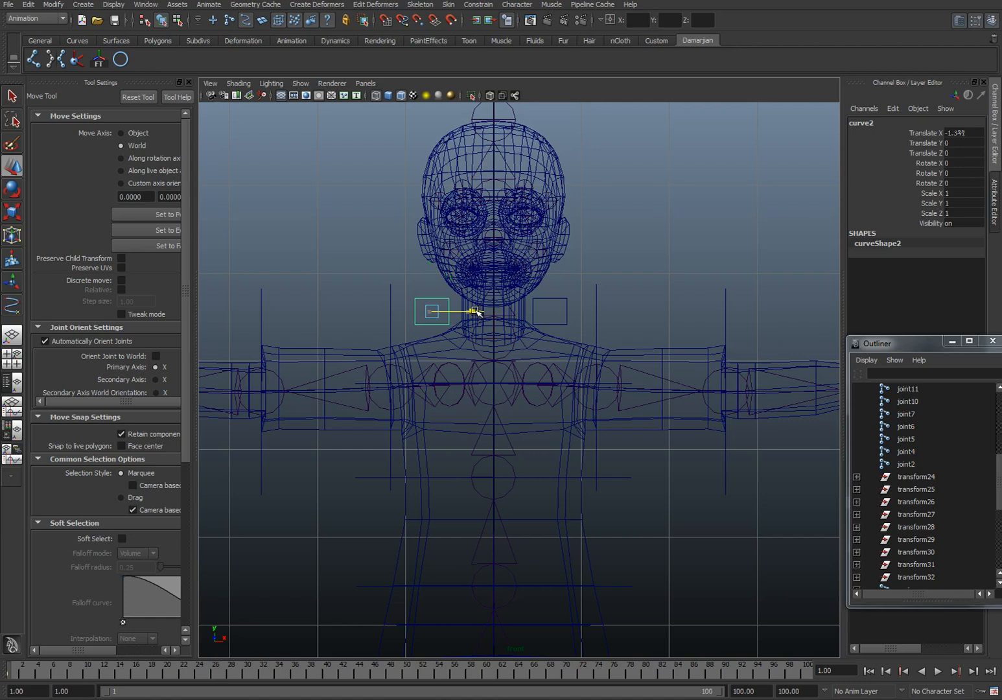
pyautogui.click(630, 268)
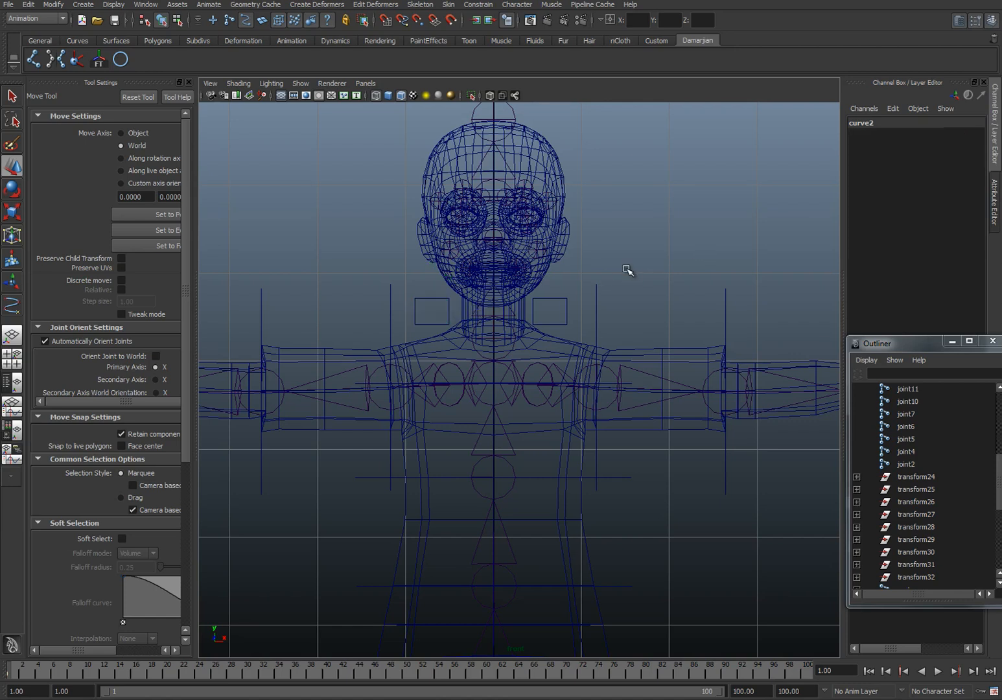
pyautogui.click(415, 299)
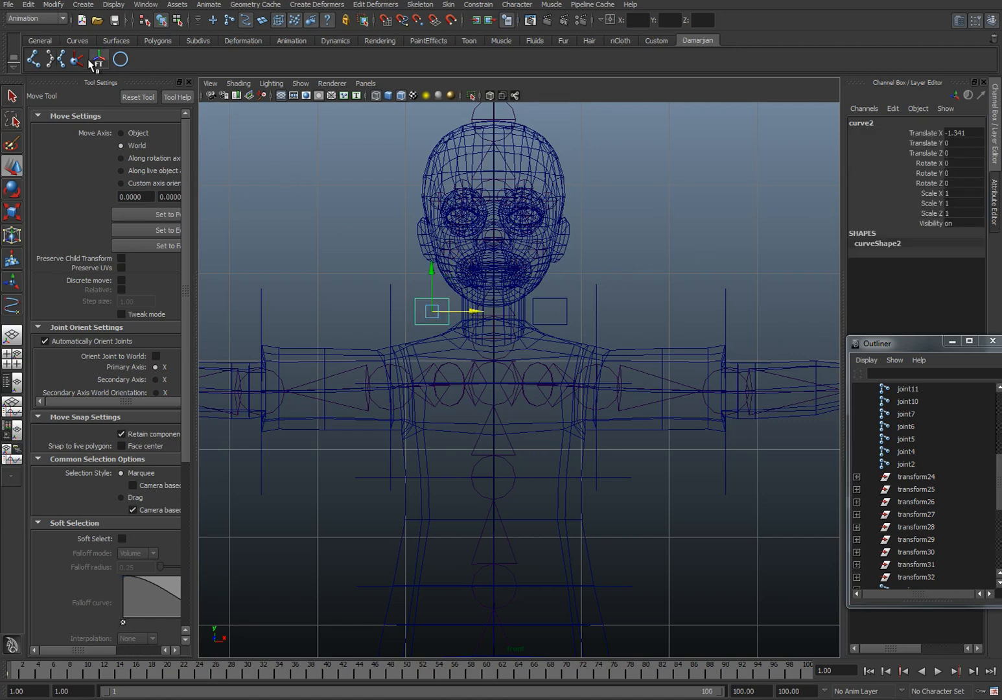
# Step: Hide polygons in the perspective view, leaving the skeleton and control curves displayed
pyautogui.press('space')
pyautogui.moveTo(425, 324); pyautogui.dragTo(425, 295)
pyautogui.keyDown('alt'); pyautogui.moveTo(578, 335); pyautogui.dragTo(459, 363); pyautogui.keyUp('alt')
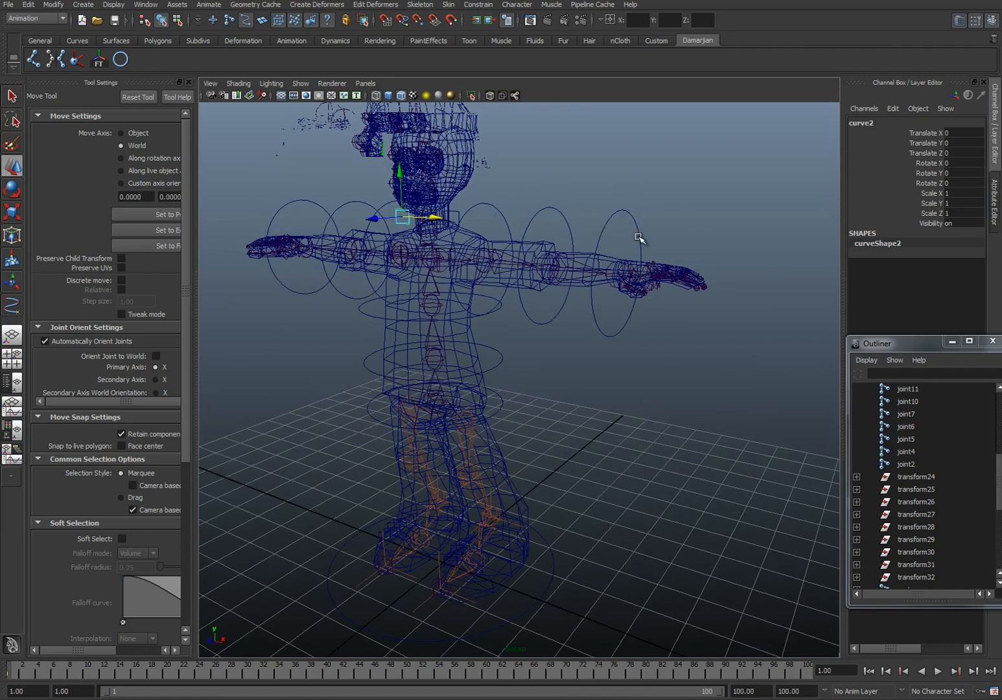
pyautogui.keyDown('alt'); pyautogui.moveTo(541, 285); pyautogui.dragTo(515, 392); pyautogui.keyUp('alt')
pyautogui.click(301, 83)
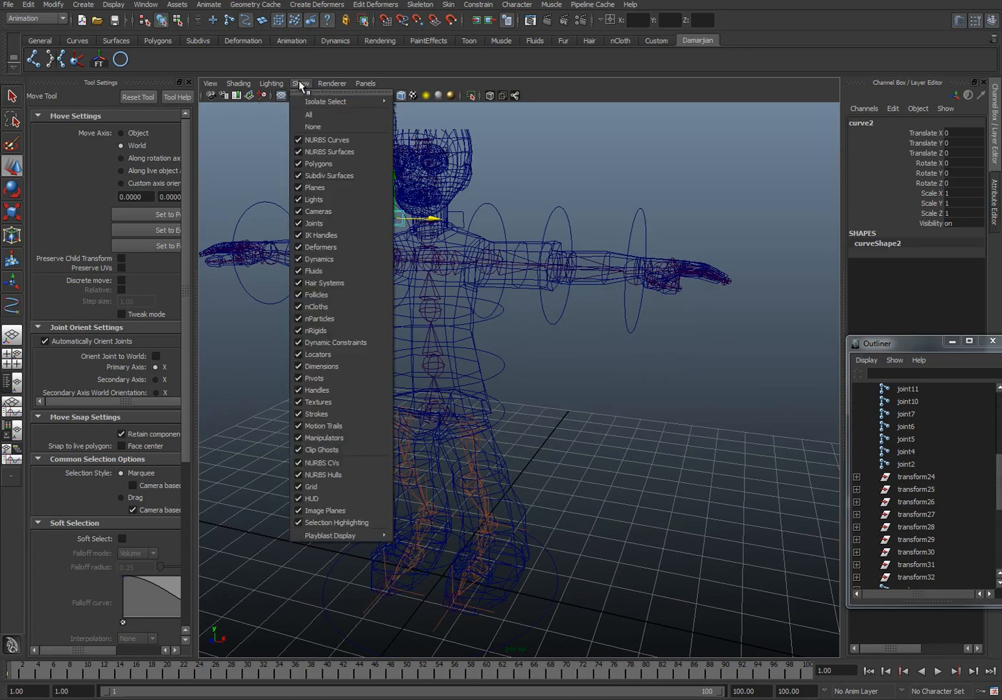
pyautogui.click(321, 164)
pyautogui.moveTo(504, 448); pyautogui.dragTo(525, 452)
# Step: Point-constrain the root joint to the hip circle with Maintain offset enabled, keeping the Constrain commands in a floating window
pyautogui.press('q')
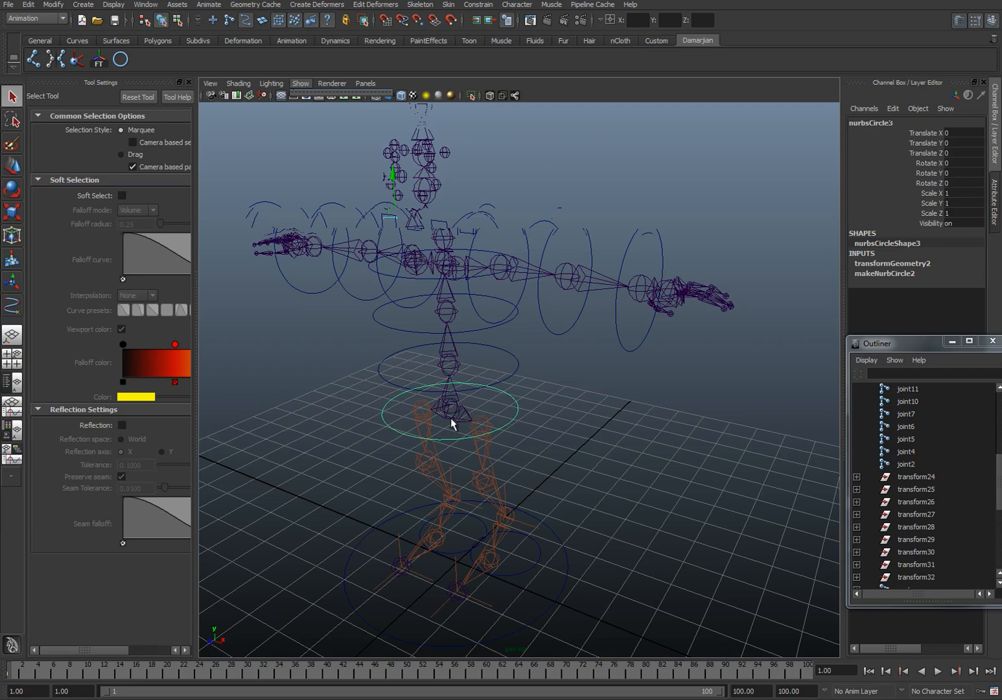
pyautogui.click(559, 415)
pyautogui.click(512, 410)
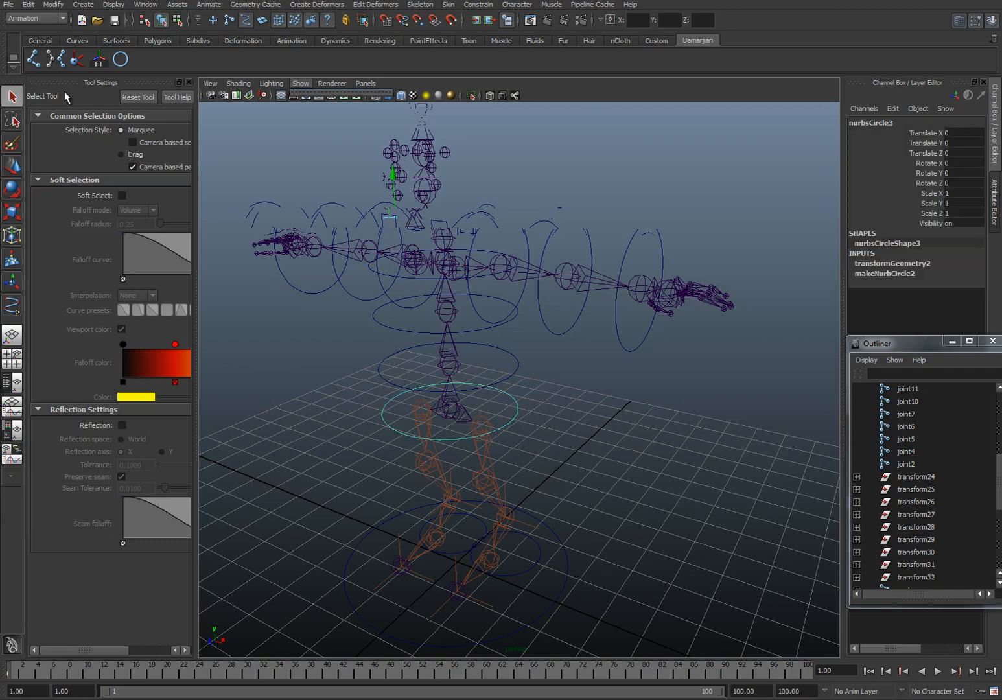
pyautogui.click(228, 24)
pyautogui.keyDown('shift'); pyautogui.click(473, 433); pyautogui.keyUp('shift')
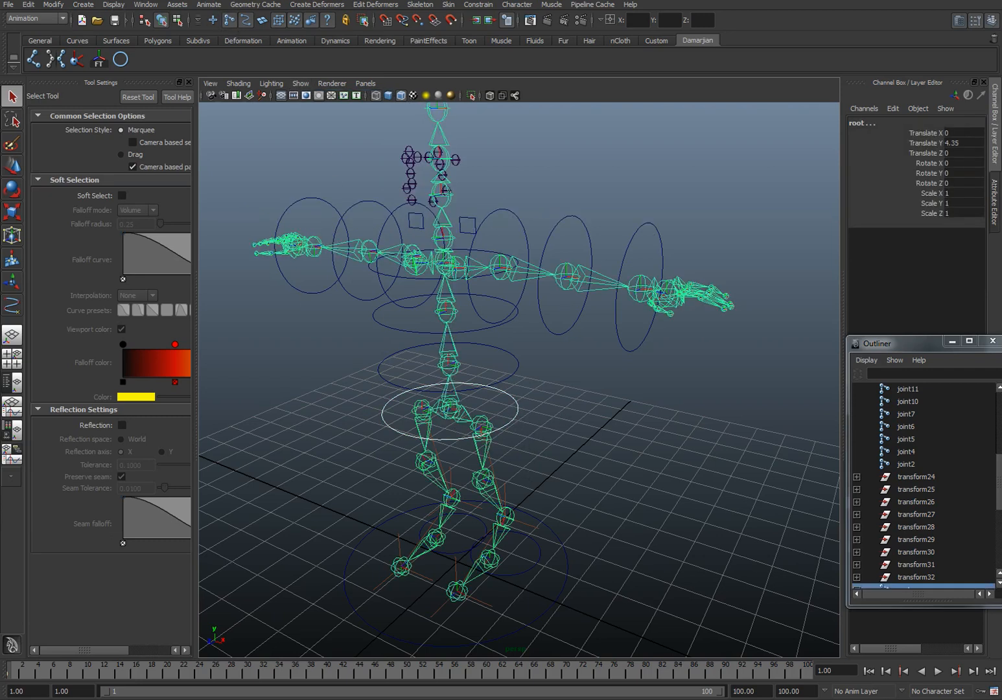
pyautogui.click(483, 5)
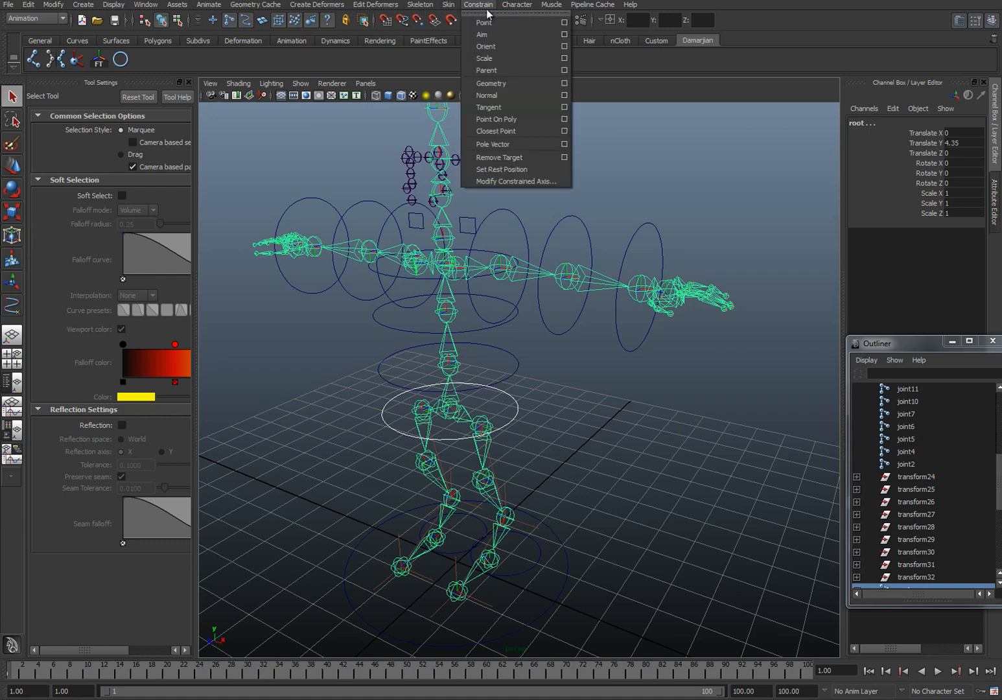
pyautogui.click(493, 21)
pyautogui.moveTo(749, 301); pyautogui.dragTo(669, 355)
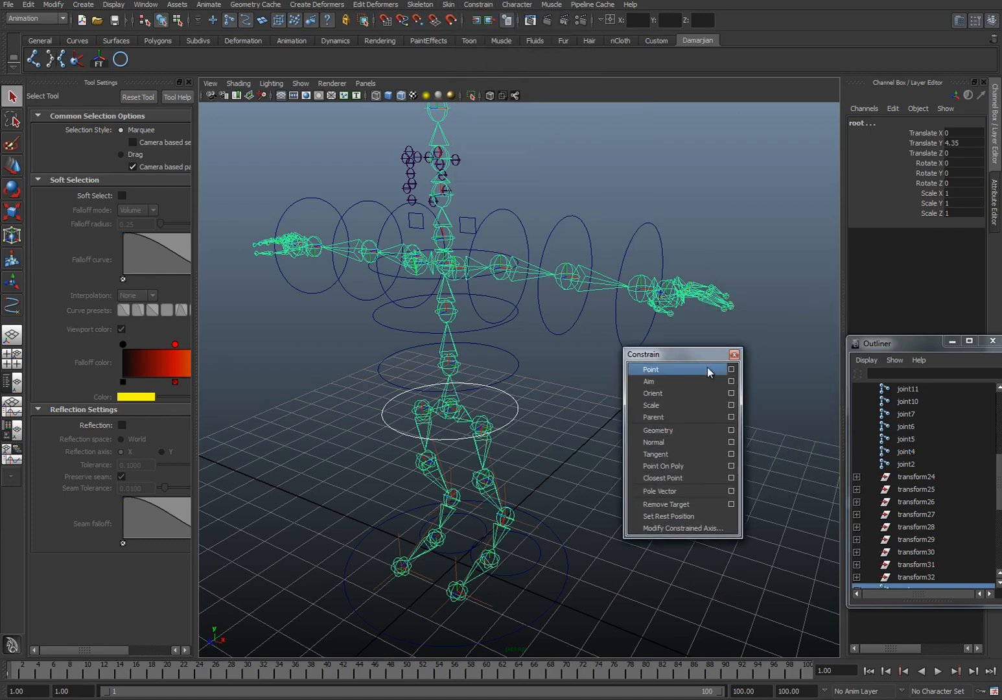
pyautogui.click(732, 369)
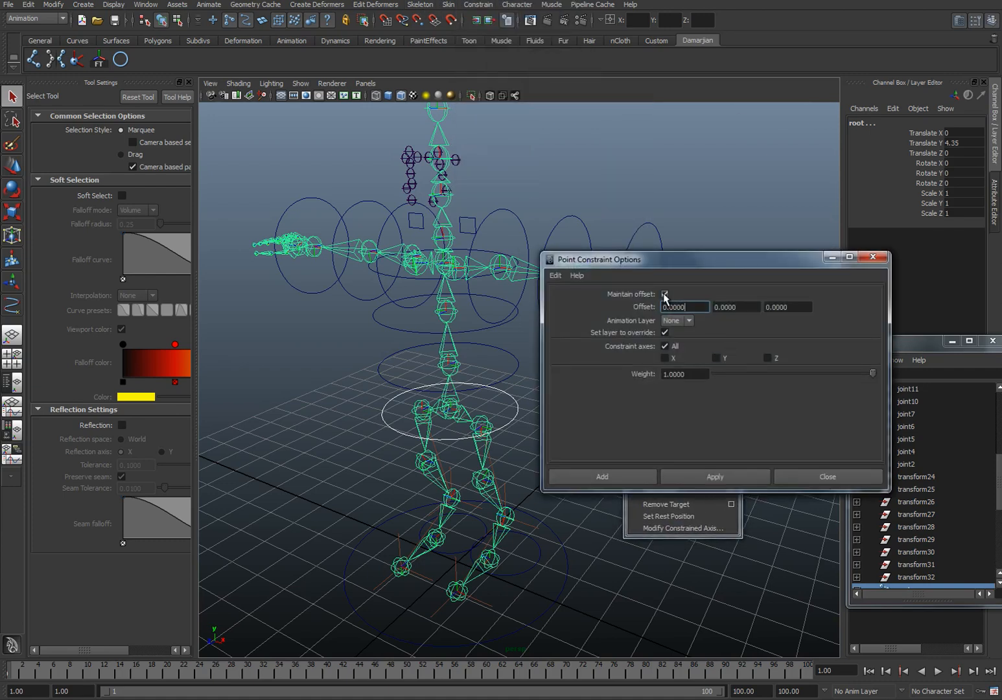
pyautogui.click(664, 294)
pyautogui.click(714, 480)
pyautogui.click(843, 481)
# Step: Orient-constrain the root joint to the hip circle with Maintain offset enabled
pyautogui.click(733, 394)
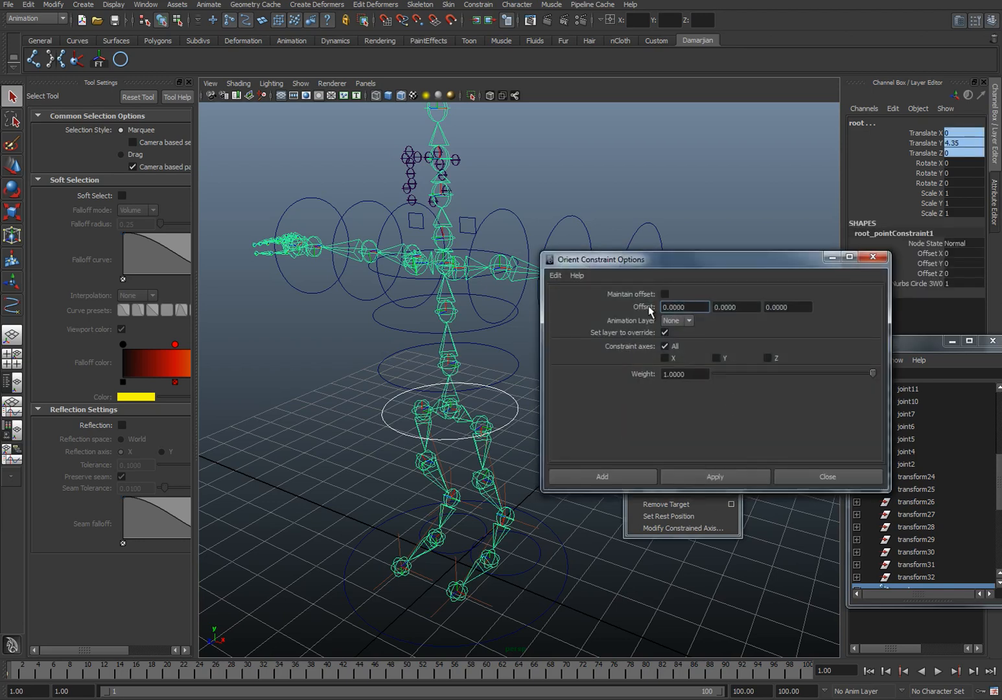
pyautogui.click(664, 295)
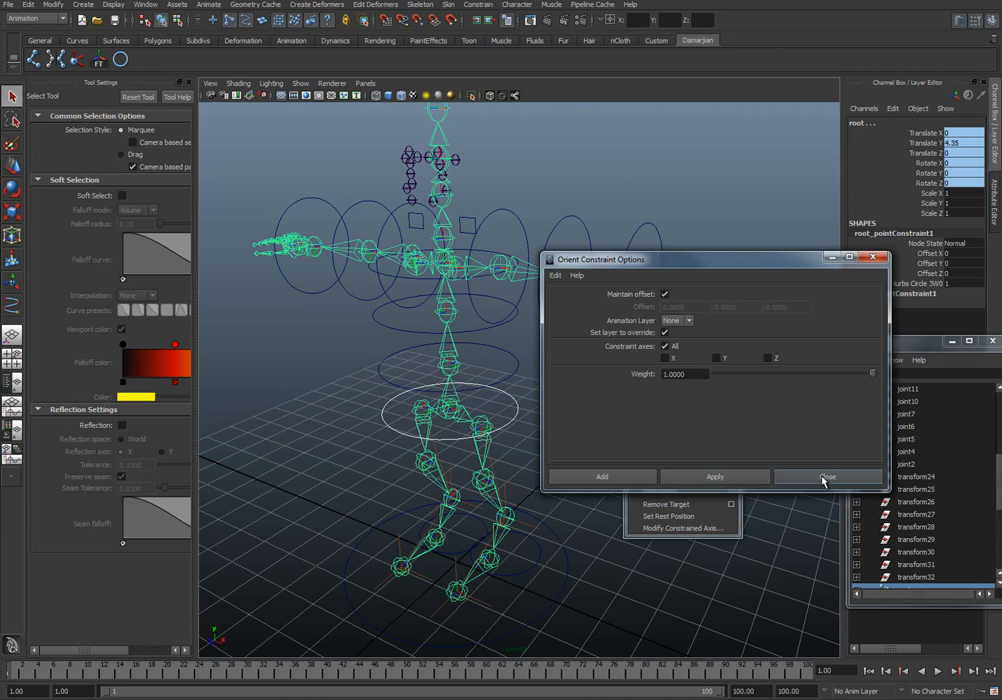
pyautogui.click(823, 478)
# Step: Test the root joint's constraints by moving and rotating the hip circle, undoing each change
pyautogui.click(512, 426)
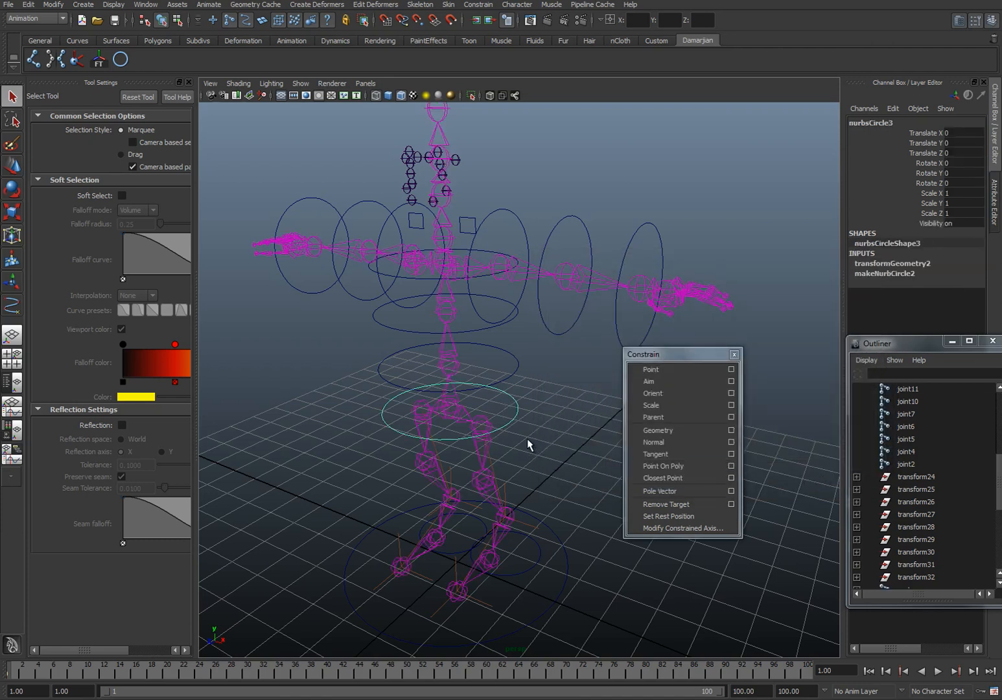
pyautogui.press('w')
pyautogui.moveTo(426, 427); pyautogui.dragTo(455, 432)
pyautogui.hotkey('ctrl', 'z')
pyautogui.press('e')
pyautogui.hotkey('ctrl', 'z')
# Step: Point- and orient-constrain the Spine joint to both the hip circle and the circle directly above it
pyautogui.press('q')
pyautogui.keyDown('shift'); pyautogui.click(464, 391); pyautogui.keyUp('shift')
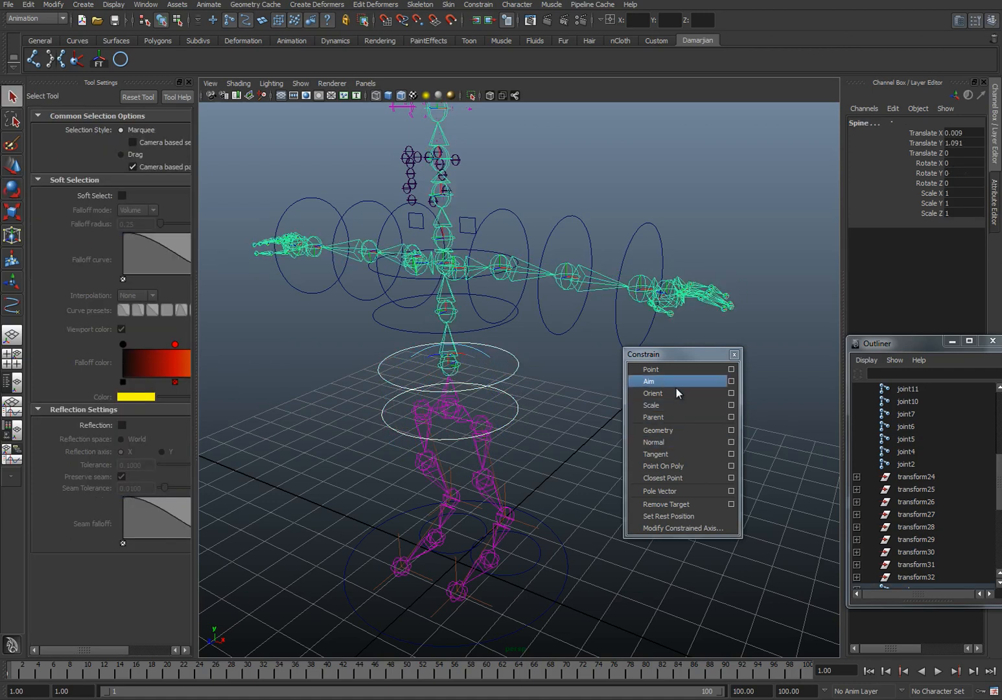
pyautogui.click(651, 369)
pyautogui.click(652, 393)
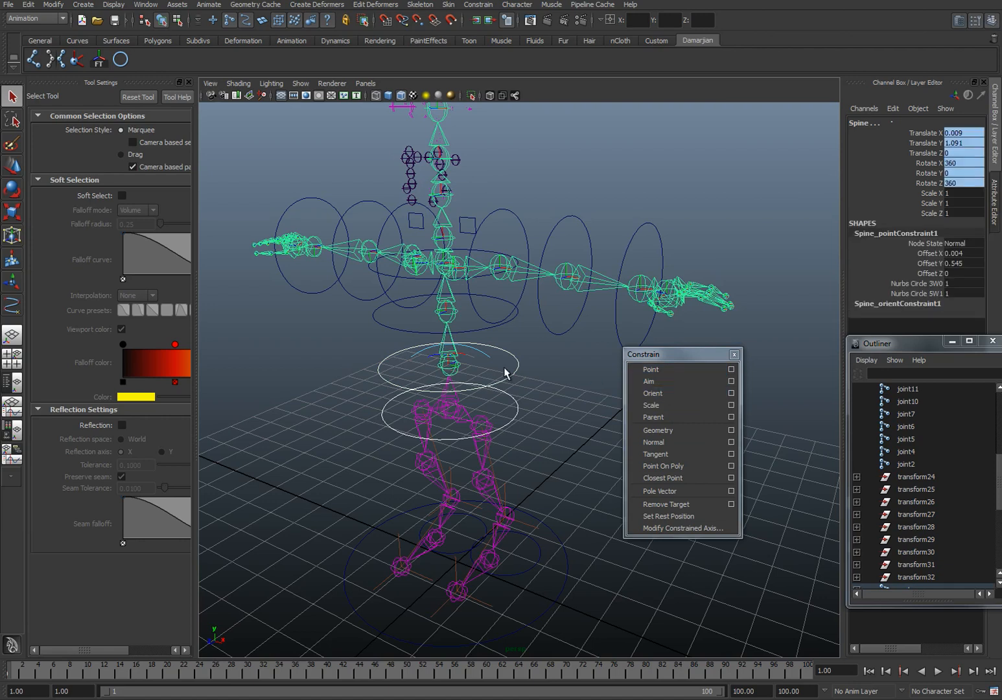
# Step: Point- and orient-constrain the Spine_01 joint to the control circle surrounding it
pyautogui.click(478, 342)
pyautogui.click(465, 332)
pyautogui.click(699, 370)
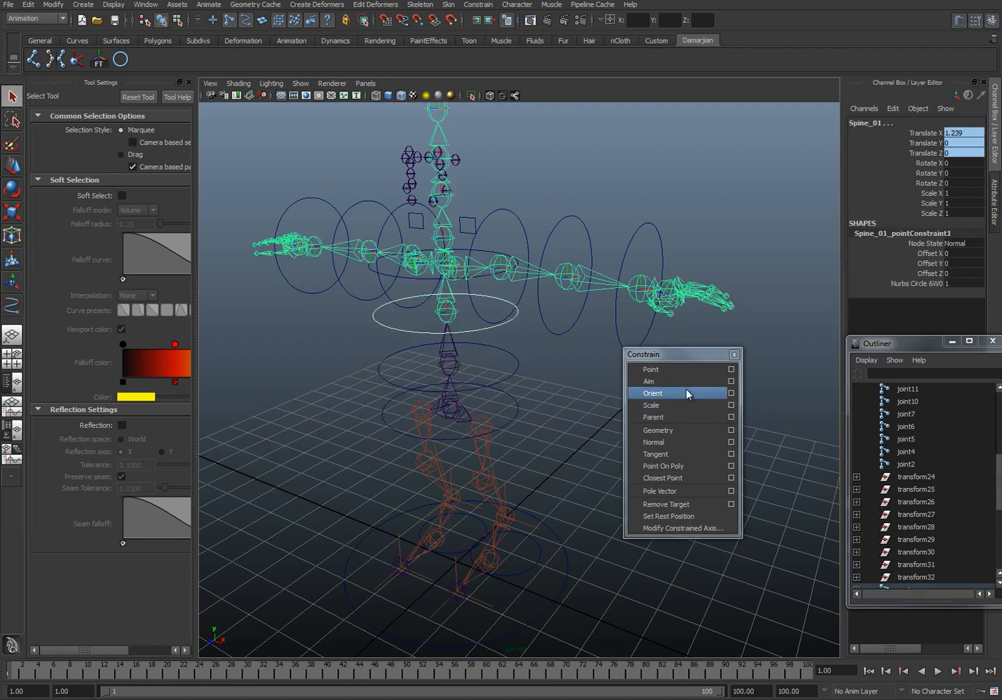
pyautogui.click(692, 392)
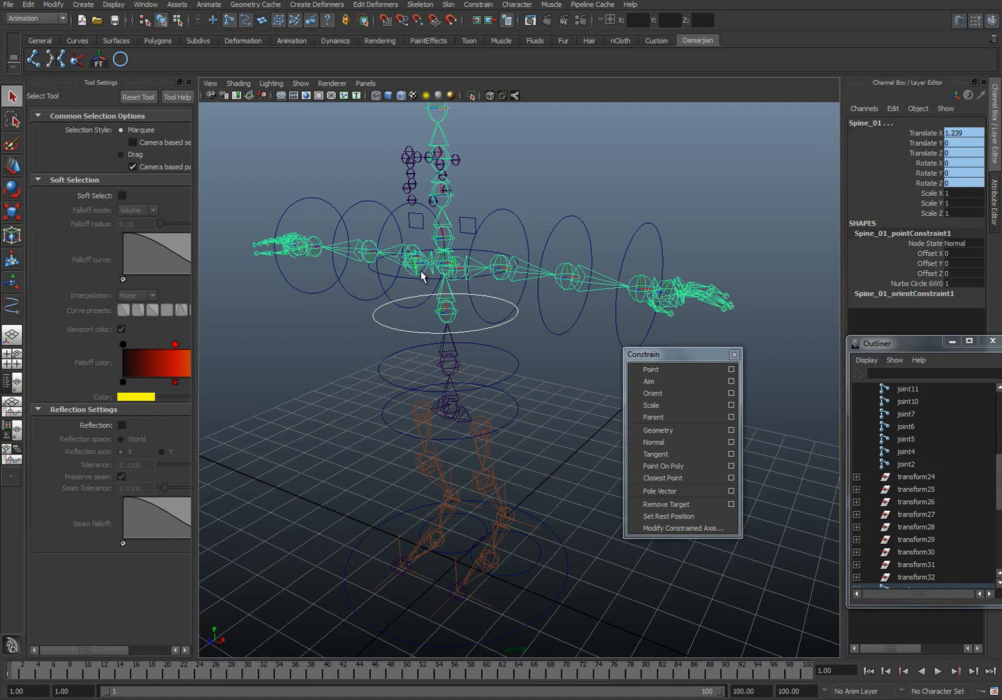
# Step: Point- and orient-constrain the central Clav joint to the chest circle
pyautogui.click(402, 283)
pyautogui.keyDown('shift'); pyautogui.click(440, 266); pyautogui.keyUp('shift')
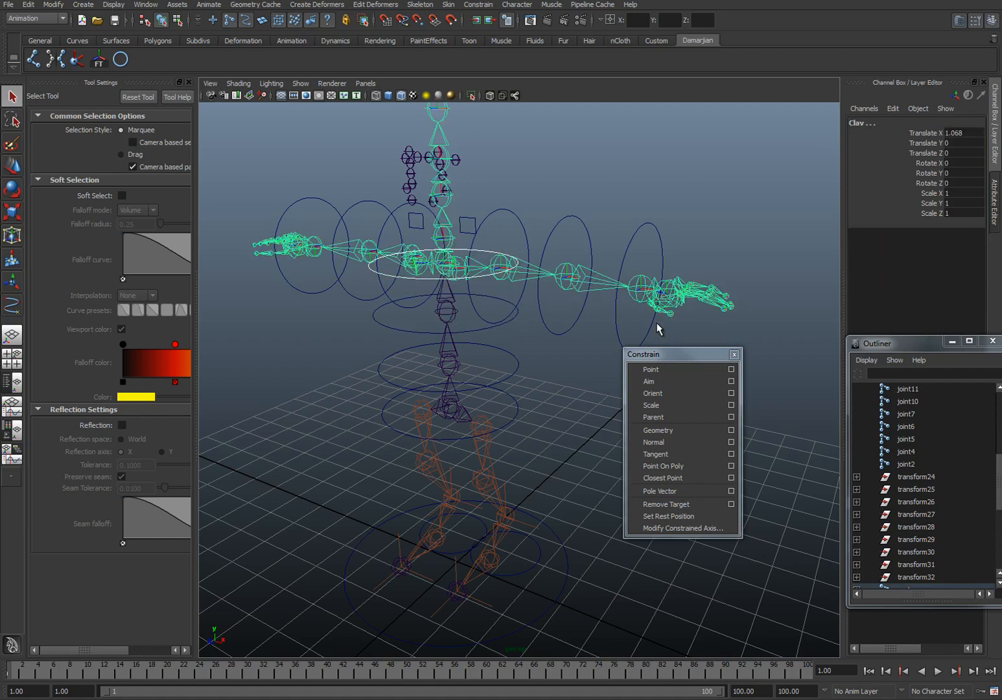
pyautogui.click(651, 369)
pyautogui.click(652, 392)
# Step: Point- and orient-constrain the left shoulder joint to the circle around the left shoulder
pyautogui.click(505, 274)
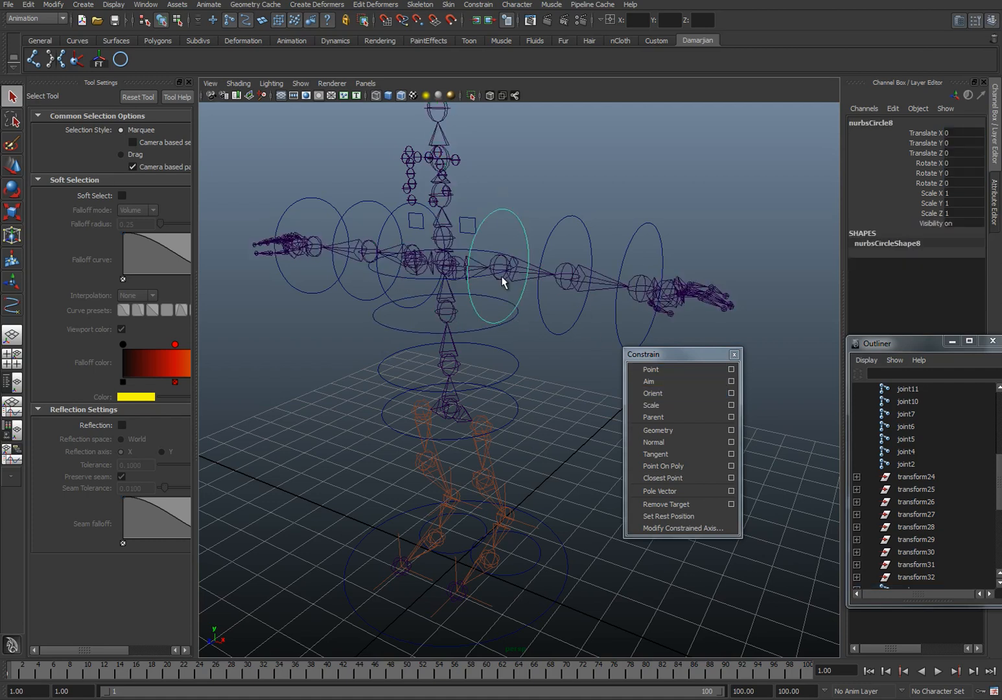
pyautogui.keyDown('shift'); pyautogui.click(502, 269); pyautogui.keyUp('shift')
pyautogui.click(650, 369)
pyautogui.click(653, 393)
# Step: Point- and orient-constrain the L_Elbow joint to the circle around the left elbow
pyautogui.click(569, 278)
pyautogui.keyDown('shift'); pyautogui.click(569, 279); pyautogui.keyUp('shift')
pyautogui.click(650, 369)
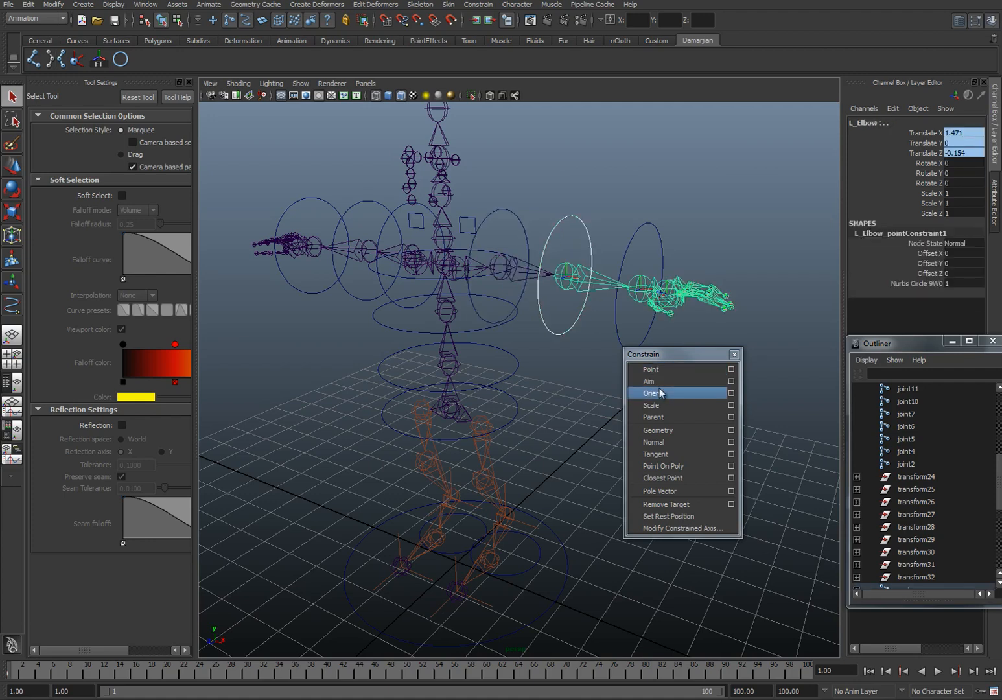
pyautogui.click(653, 393)
# Step: Point- and orient-constrain the L_Wrist joint to the circle around the left wrist
pyautogui.click(653, 281)
pyautogui.keyDown('shift'); pyautogui.click(650, 293); pyautogui.keyUp('shift')
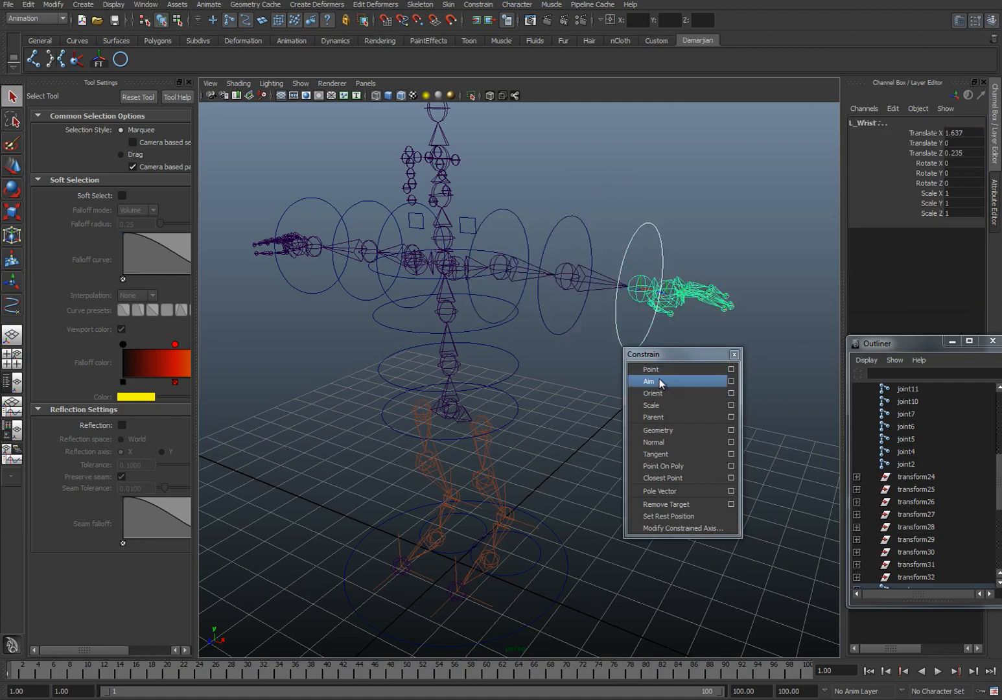
pyautogui.click(650, 369)
pyautogui.click(653, 393)
# Step: Point-constrain the L_Clav joint to the rectangle curve above the left clavicle
pyautogui.click(470, 227)
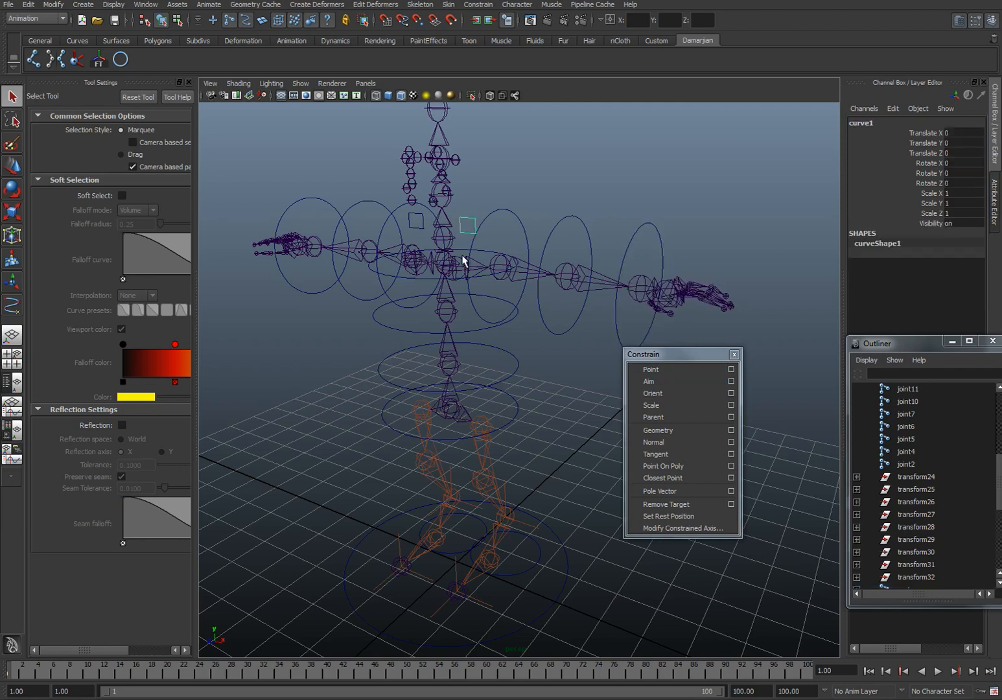
pyautogui.keyDown('shift'); pyautogui.click(460, 271); pyautogui.keyUp('shift')
pyautogui.click(462, 278)
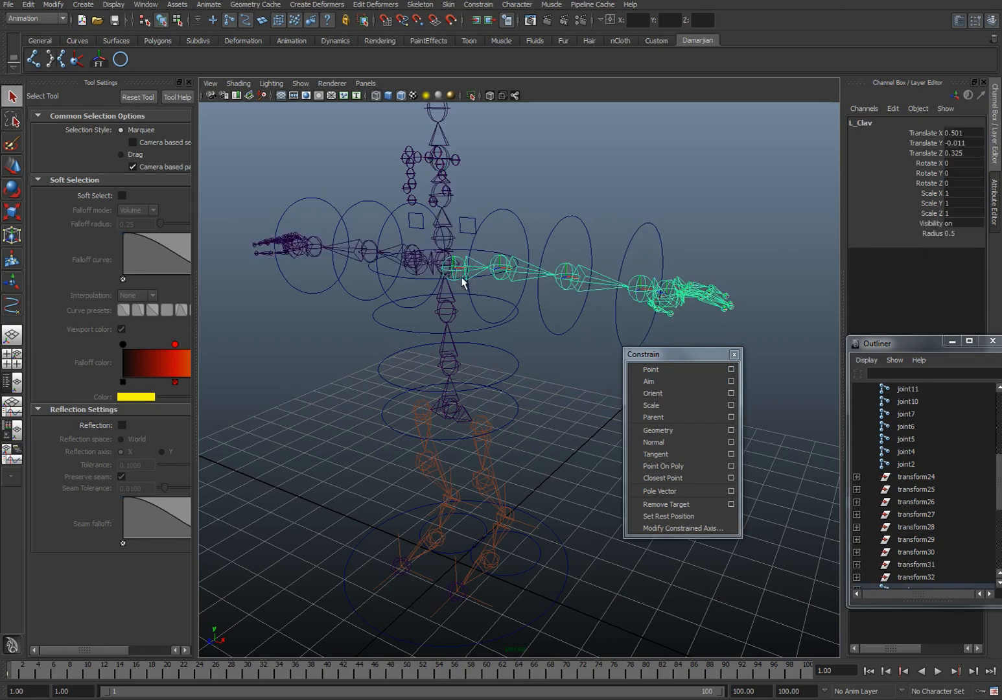
pyautogui.click(468, 225)
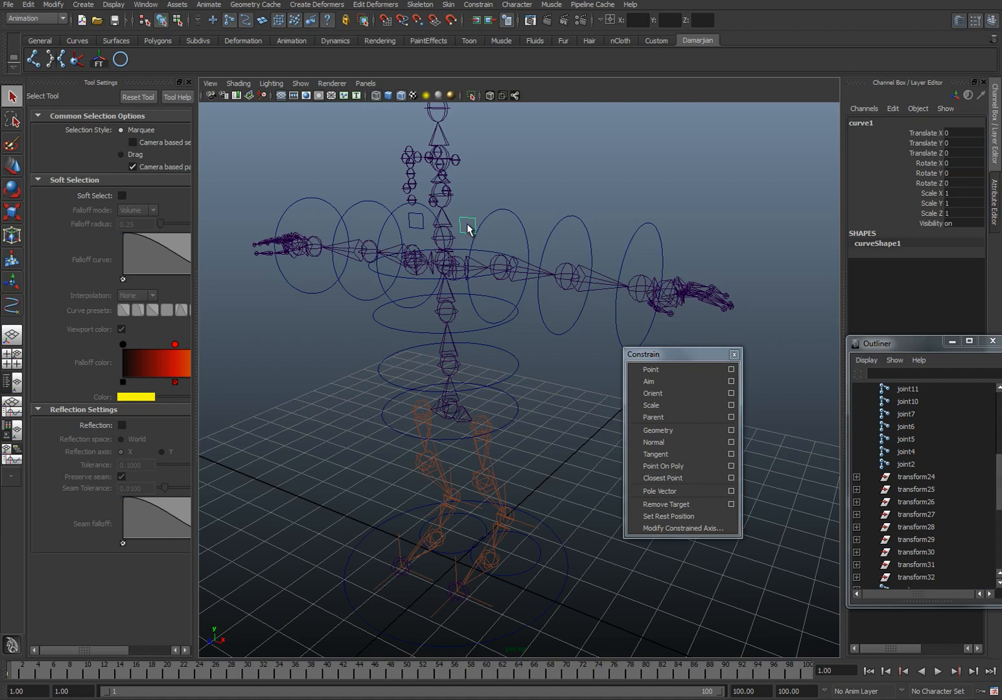
pyautogui.keyDown('shift'); pyautogui.click(461, 268); pyautogui.keyUp('shift')
pyautogui.keyDown('alt'); pyautogui.moveTo(461, 269); pyautogui.dragTo(535, 330, button='right'); pyautogui.keyUp('alt')
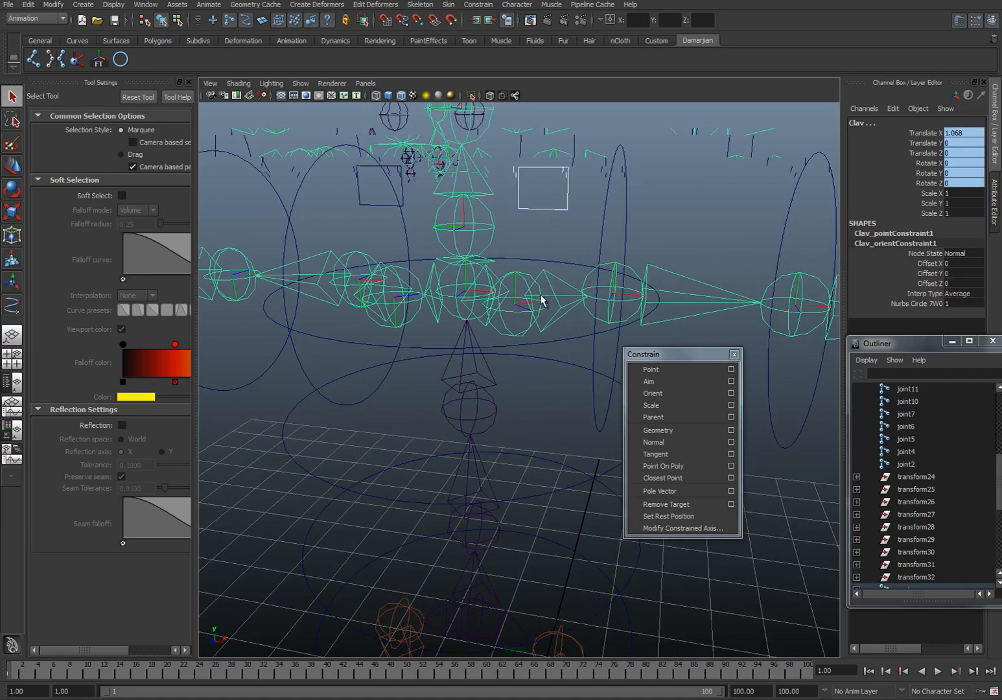
pyautogui.click(526, 167)
pyautogui.keyDown('shift'); pyautogui.click(527, 285); pyautogui.keyUp('shift')
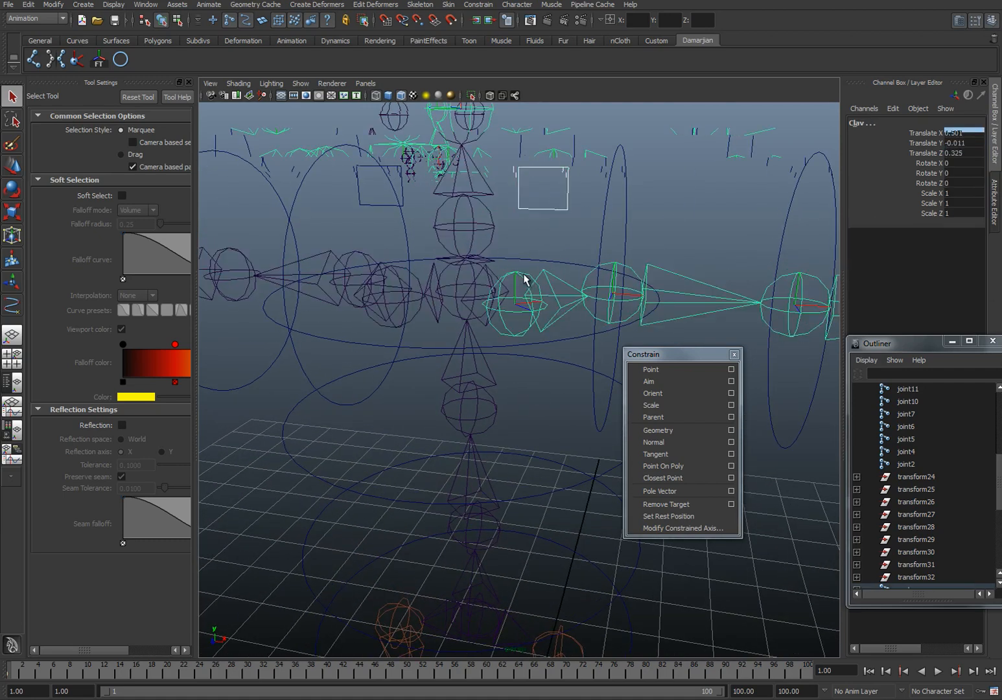
pyautogui.click(652, 369)
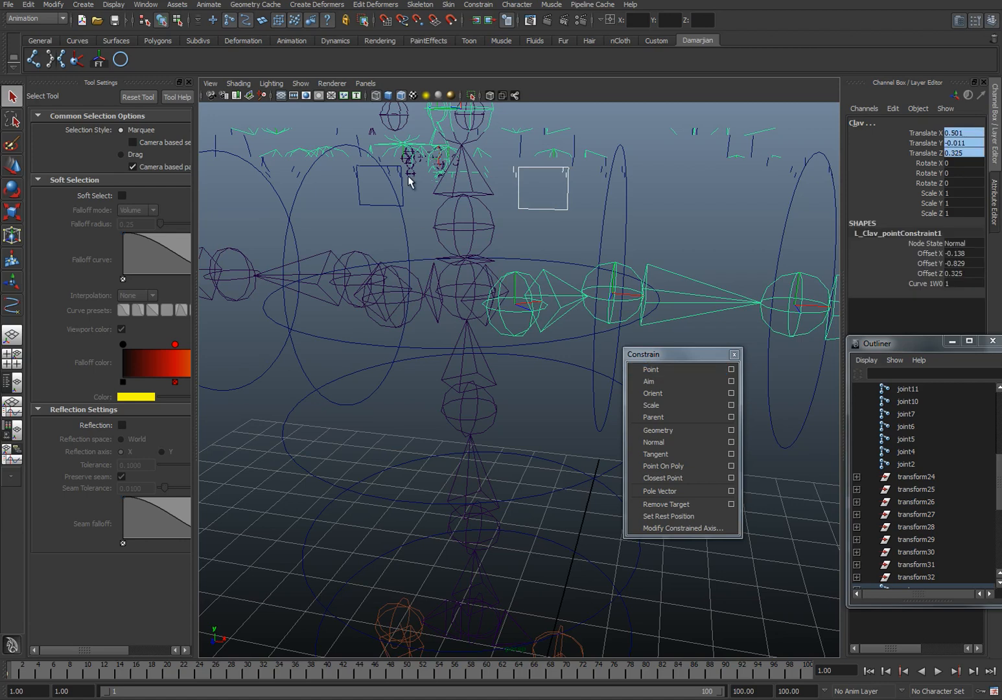
# Step: Point-constrain the R_Clav joint to the rectangle curve above the right clavicle
pyautogui.click(410, 285)
pyautogui.keyDown('shift'); pyautogui.click(403, 167); pyautogui.keyUp('shift')
pyautogui.click(402, 180)
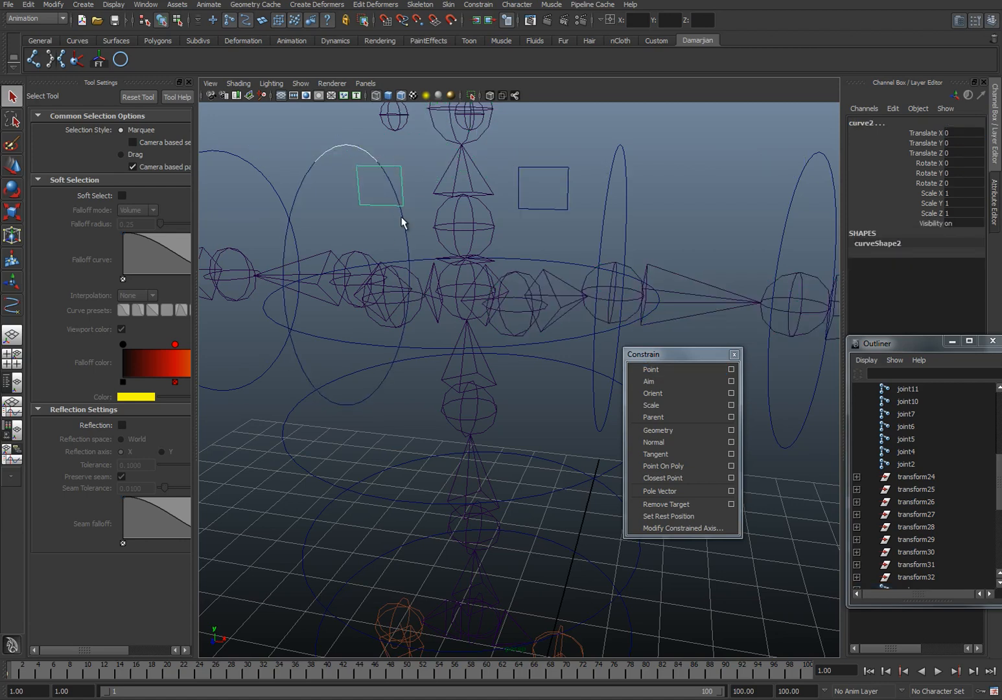
pyautogui.keyDown('shift'); pyautogui.click(417, 301); pyautogui.keyUp('shift')
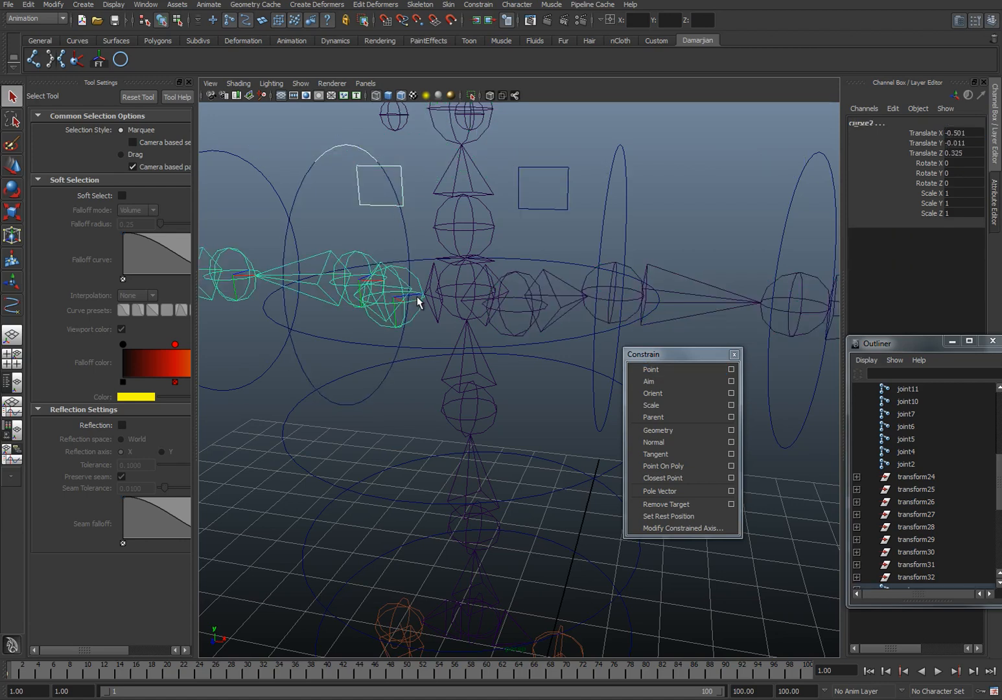
pyautogui.click(680, 370)
# Step: Point- and orient-constrain the right shoulder joint to the circle around the right shoulder
pyautogui.keyDown('alt'); pyautogui.moveTo(584, 324); pyautogui.dragTo(454, 284); pyautogui.keyUp('alt')
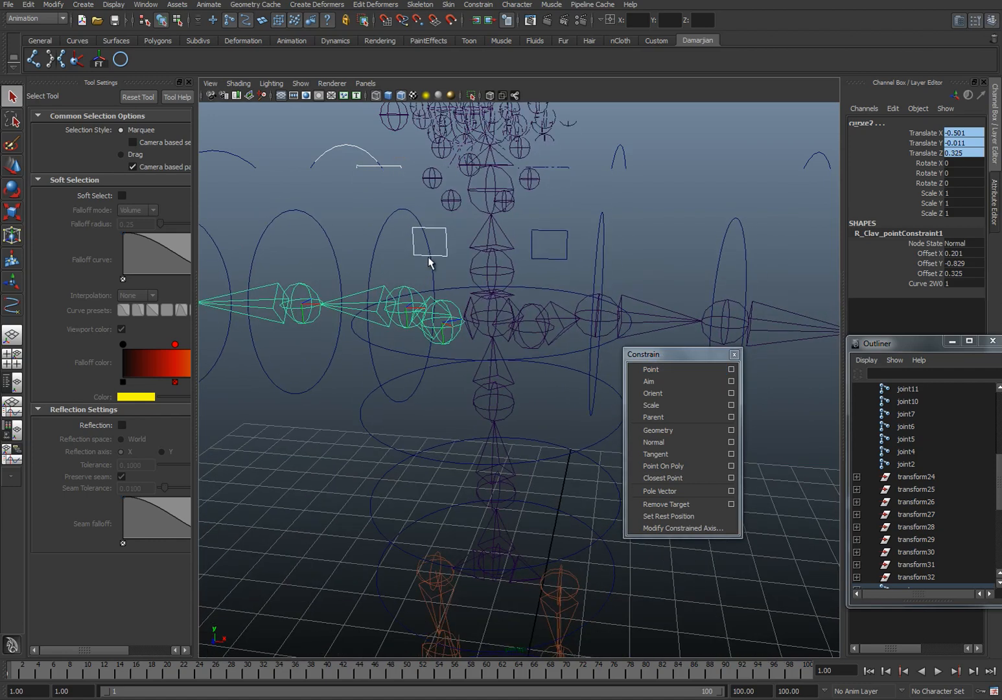
pyautogui.click(395, 241)
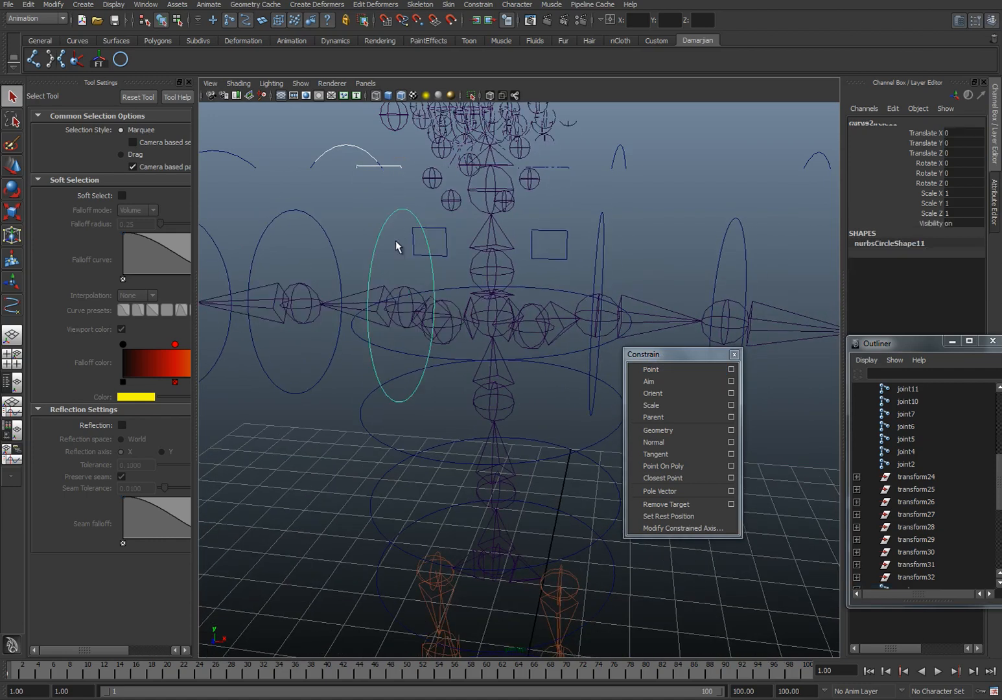
pyautogui.keyDown('shift'); pyautogui.click(403, 313); pyautogui.keyUp('shift')
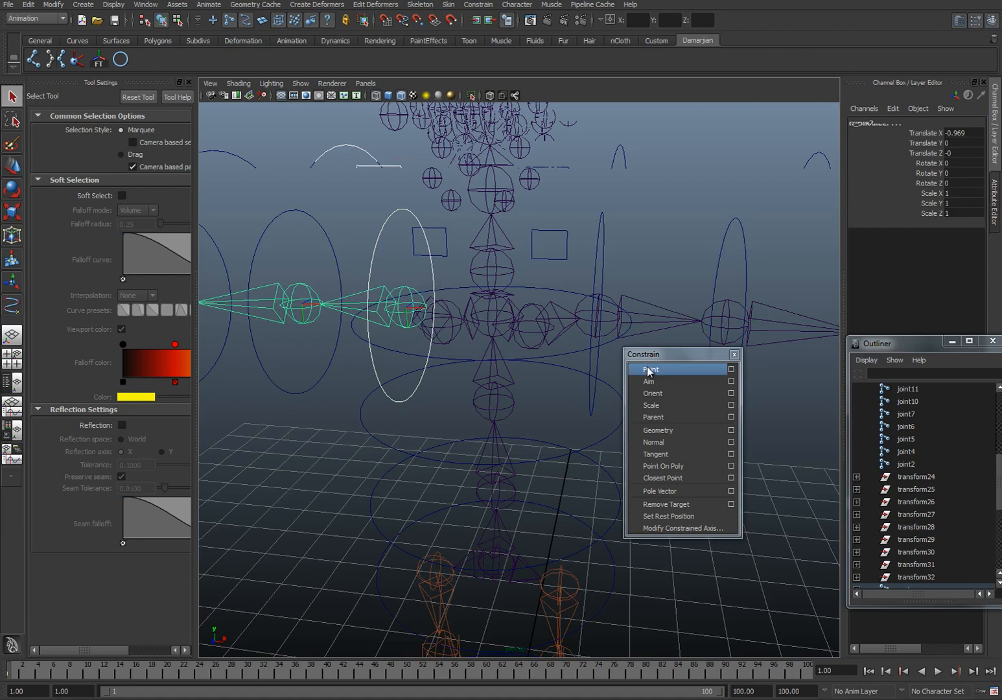
pyautogui.click(653, 392)
# Step: Point- and orient-constrain the R_Elbow joint to the circle around the right elbow
pyautogui.click(331, 250)
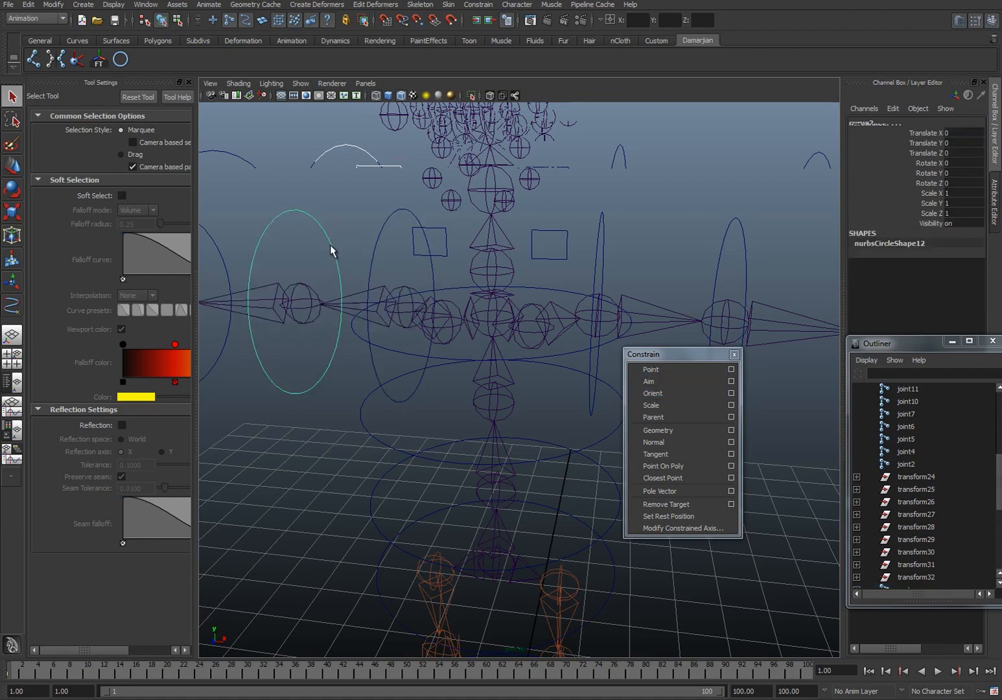
pyautogui.keyDown('shift'); pyautogui.click(302, 302); pyautogui.keyUp('shift')
pyautogui.click(651, 369)
pyautogui.click(653, 393)
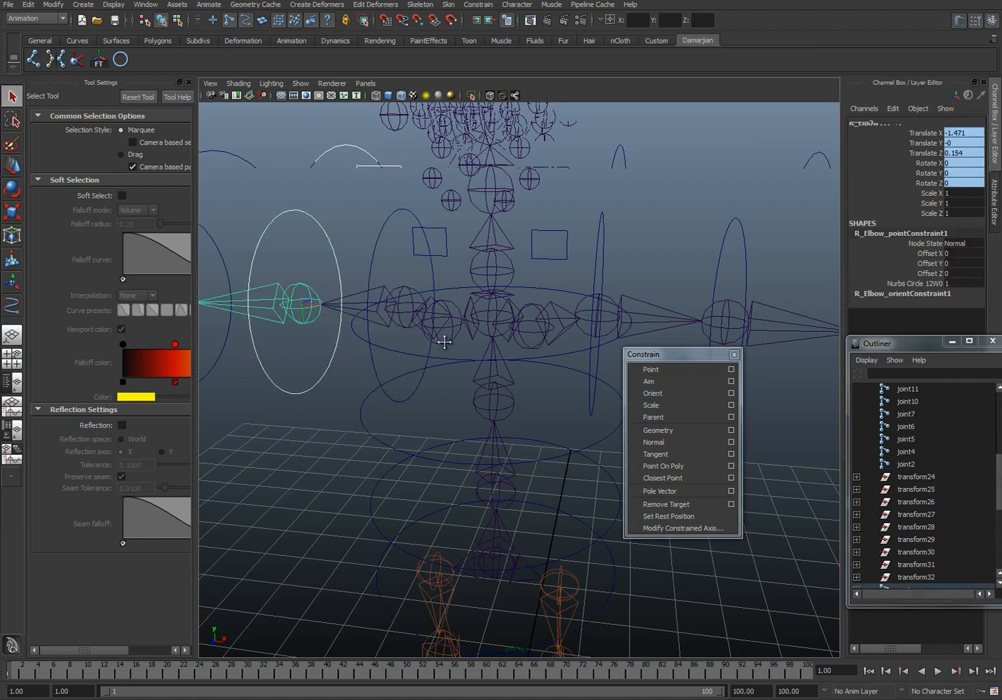
# Step: Point- and orient-constrain the R_Wrist joint to the circle around the right wrist
pyautogui.keyDown('alt'); pyautogui.moveTo(401, 332); pyautogui.dragTo(385, 276); pyautogui.keyUp('alt')
pyautogui.click(325, 303)
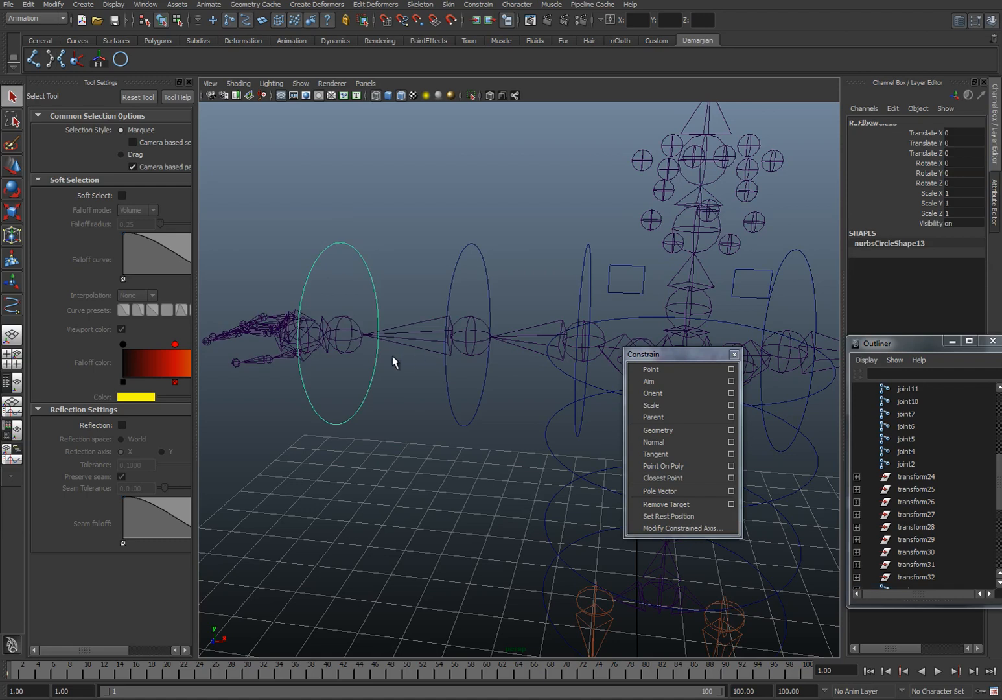
pyautogui.keyDown('shift'); pyautogui.click(346, 342); pyautogui.keyUp('shift')
pyautogui.click(650, 369)
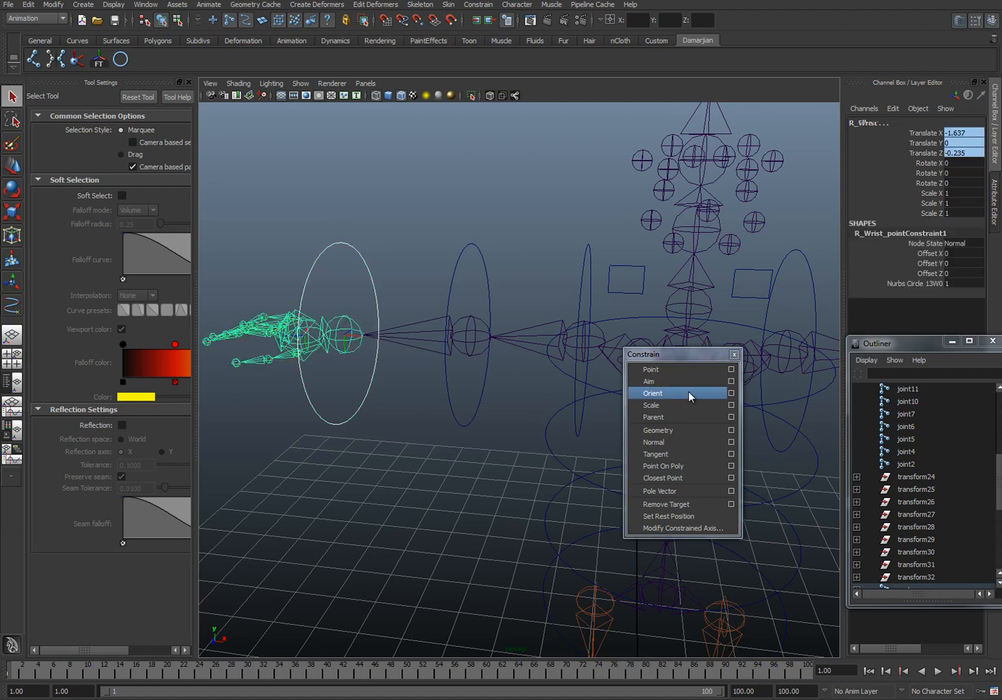
pyautogui.click(653, 393)
# Step: Select the left shoulder circle and close the floating Constrain window
pyautogui.keyDown('alt'); pyautogui.moveTo(467, 354); pyautogui.dragTo(499, 222); pyautogui.keyUp('alt')
pyautogui.click(530, 246)
pyautogui.keyDown('alt'); pyautogui.moveTo(470, 273); pyautogui.dragTo(503, 278); pyautogui.keyUp('alt')
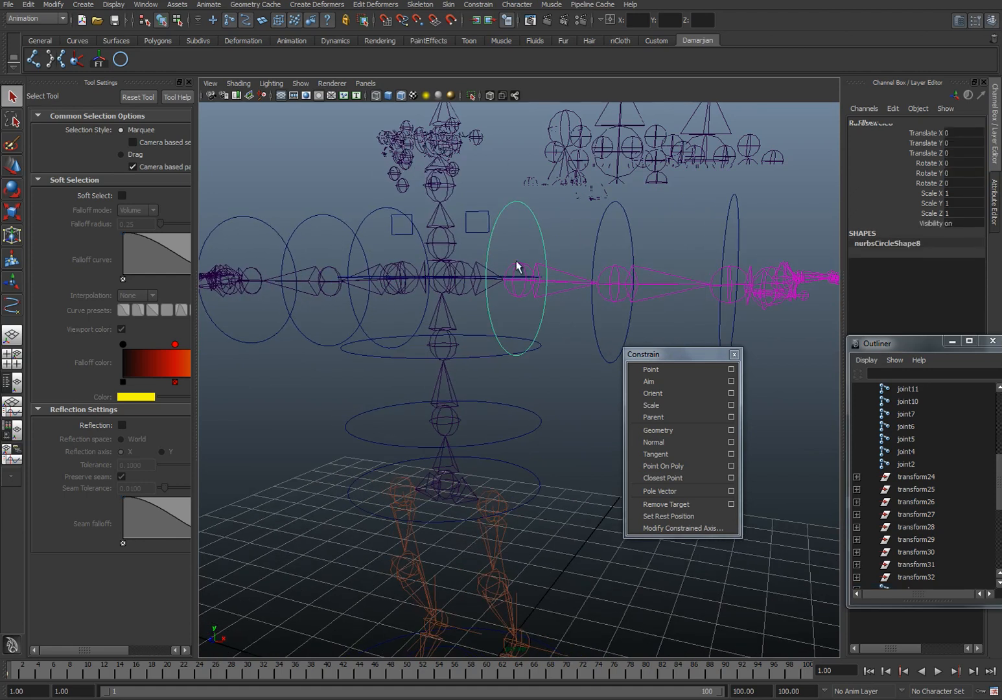
pyautogui.click(735, 355)
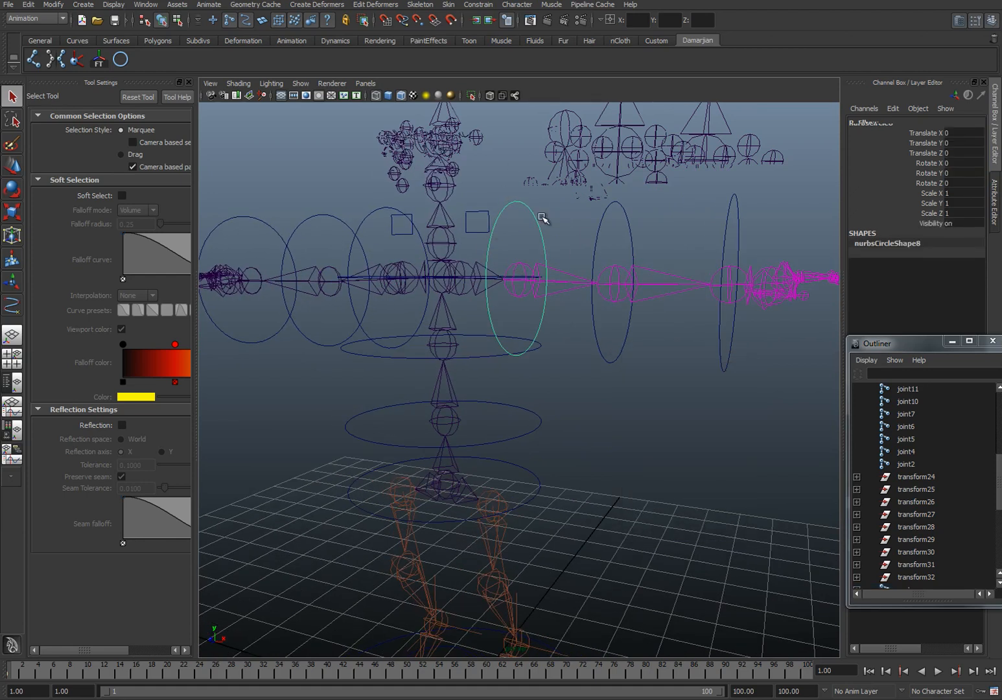
# Step: Test the left arm's constraints by rotating its control circles, undoing the rotation
pyautogui.press('e')
pyautogui.moveTo(564, 269); pyautogui.dragTo(589, 247)
pyautogui.click(632, 243)
pyautogui.moveTo(656, 286); pyautogui.dragTo(593, 284)
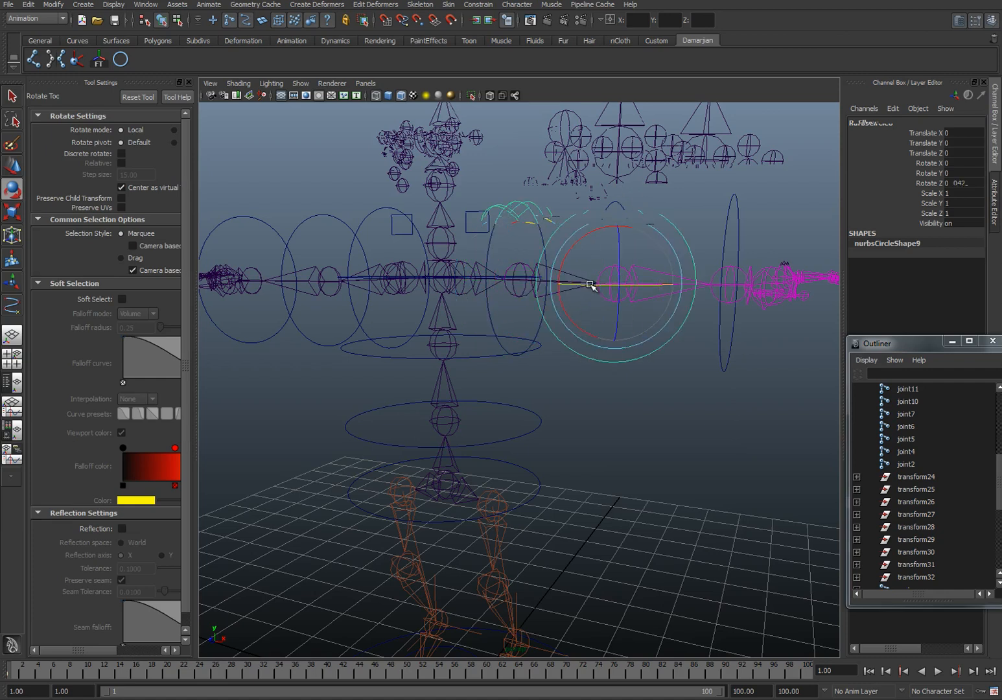
pyautogui.hotkey('ctrl', 'z')
pyautogui.keyDown('alt'); pyautogui.moveTo(625, 279); pyautogui.dragTo(565, 254, button='middle'); pyautogui.keyUp('alt')
pyautogui.keyDown('alt'); pyautogui.moveTo(566, 255); pyautogui.dragTo(533, 287); pyautogui.keyUp('alt')
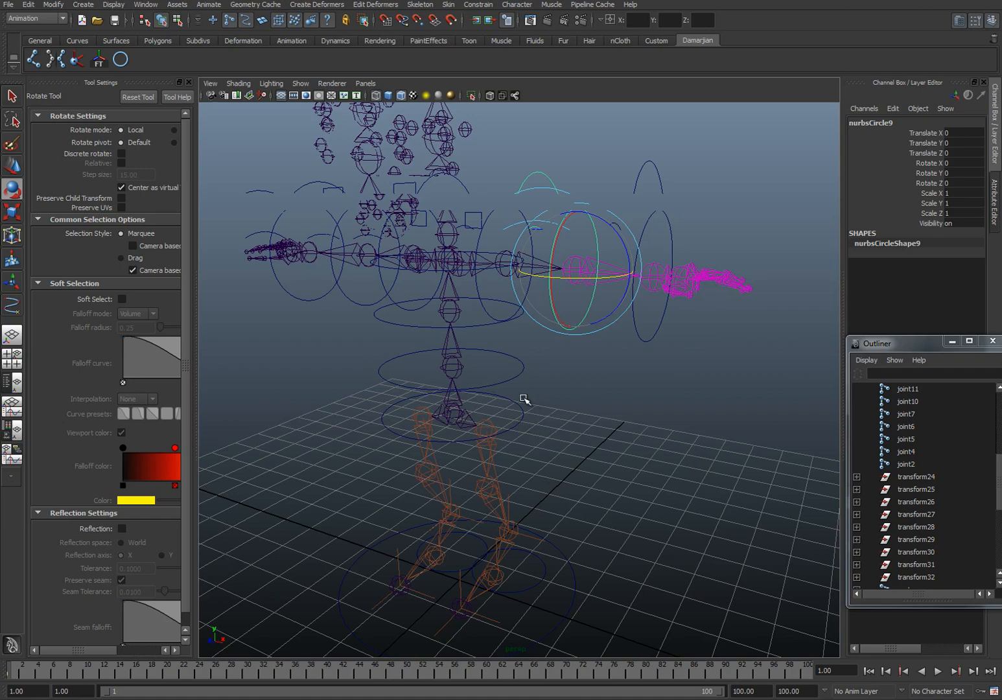
# Step: Parent the left wrist circle under the left elbow circle
pyautogui.click(527, 438)
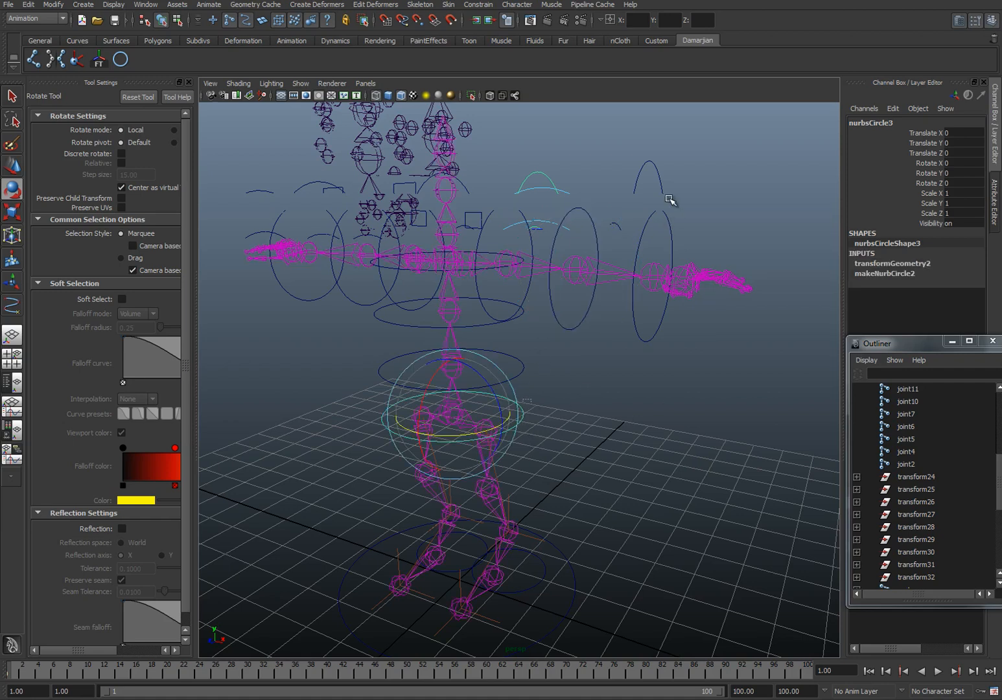
pyautogui.click(659, 242)
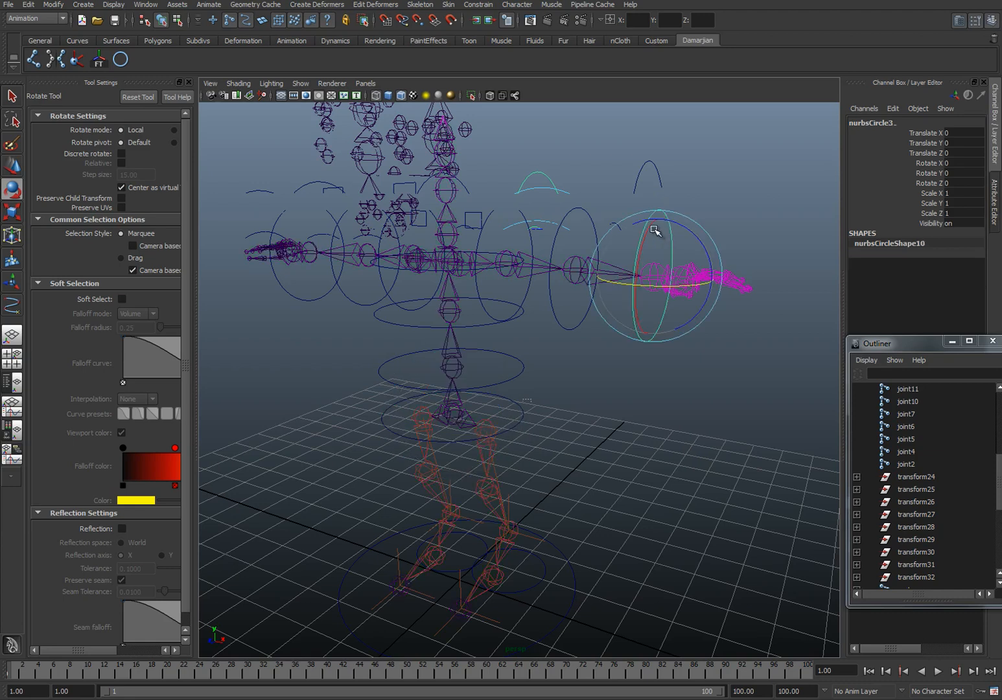
pyautogui.press('w')
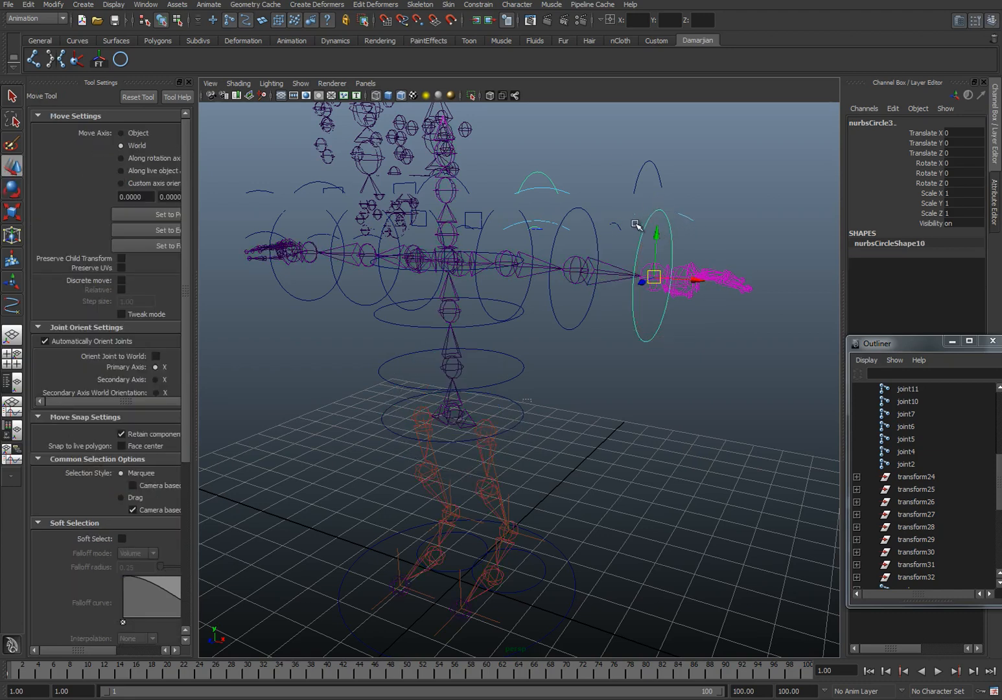
pyautogui.click(591, 218)
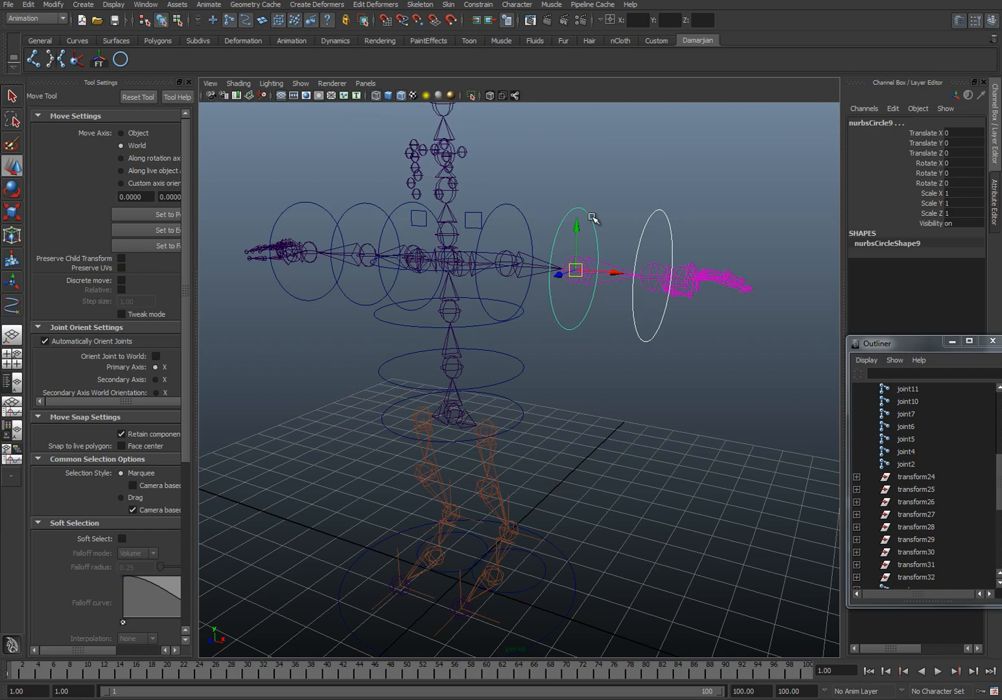
pyautogui.press('p')
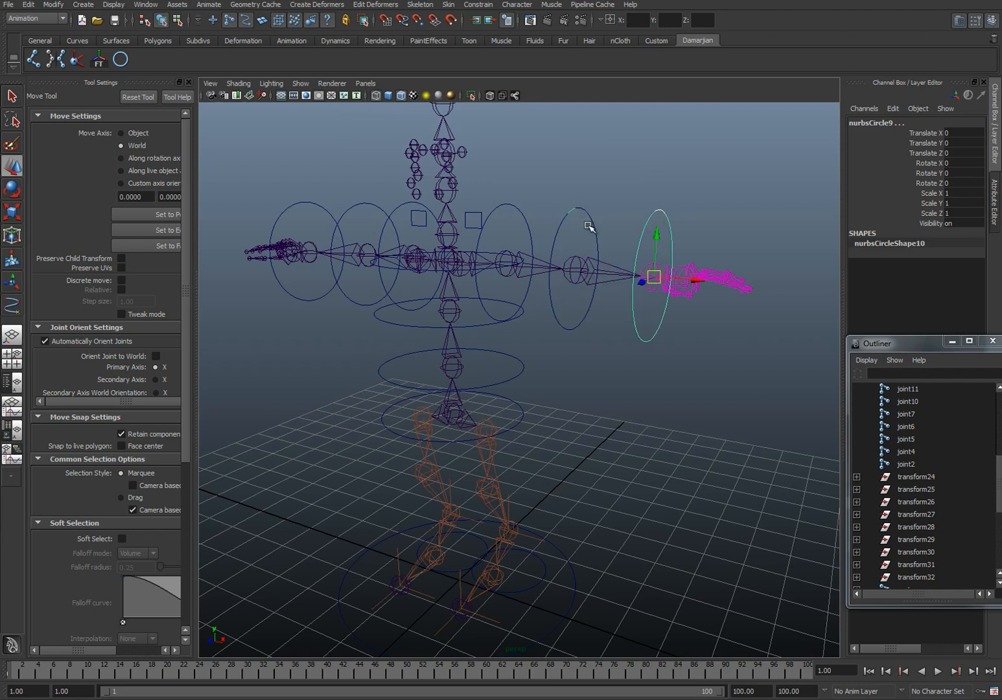
# Step: Parent the left elbow circle under the left shoulder circle
pyautogui.click(588, 224)
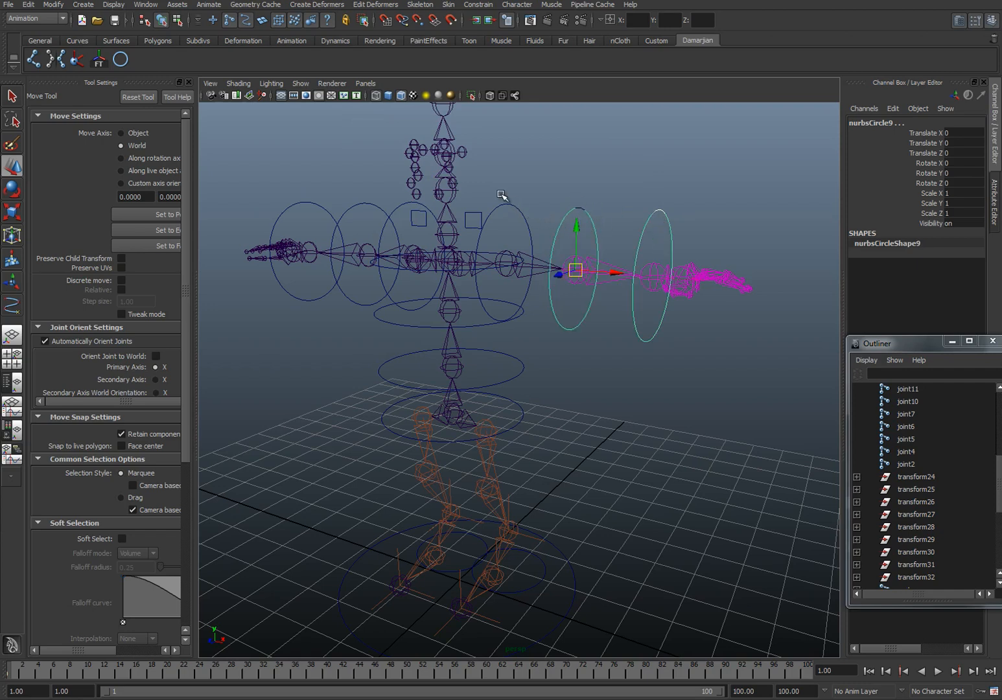
pyautogui.keyDown('shift'); pyautogui.click(530, 242); pyautogui.keyUp('shift')
pyautogui.press('p')
# Step: Parent the left shoulder circle under the chest circle
pyautogui.keyDown('alt'); pyautogui.moveTo(528, 258); pyautogui.dragTo(490, 277); pyautogui.keyUp('alt')
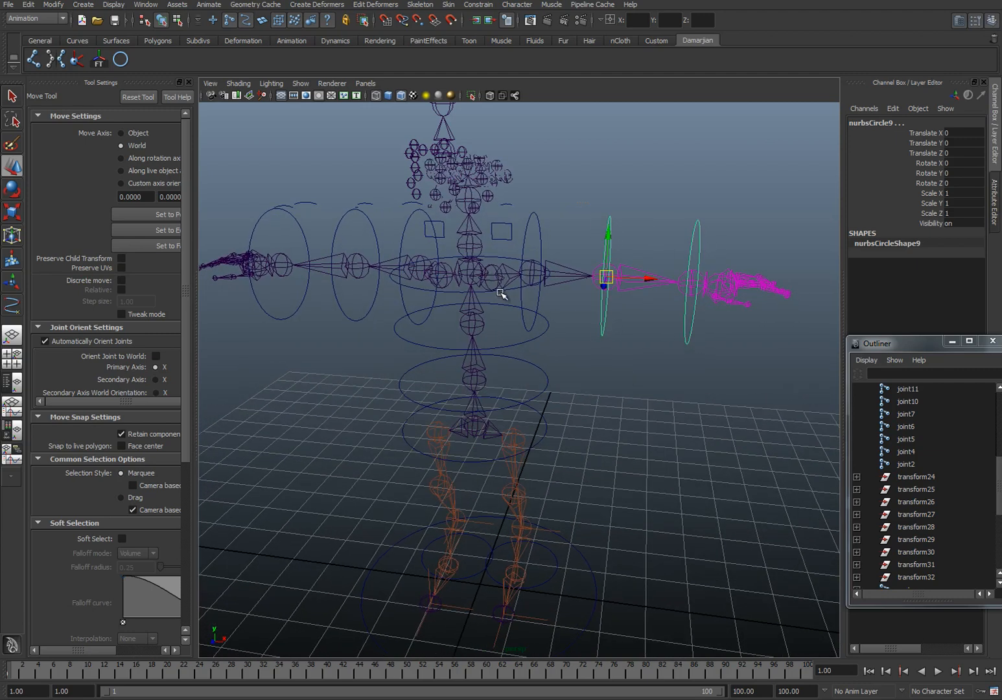
pyautogui.click(504, 293)
pyautogui.click(542, 246)
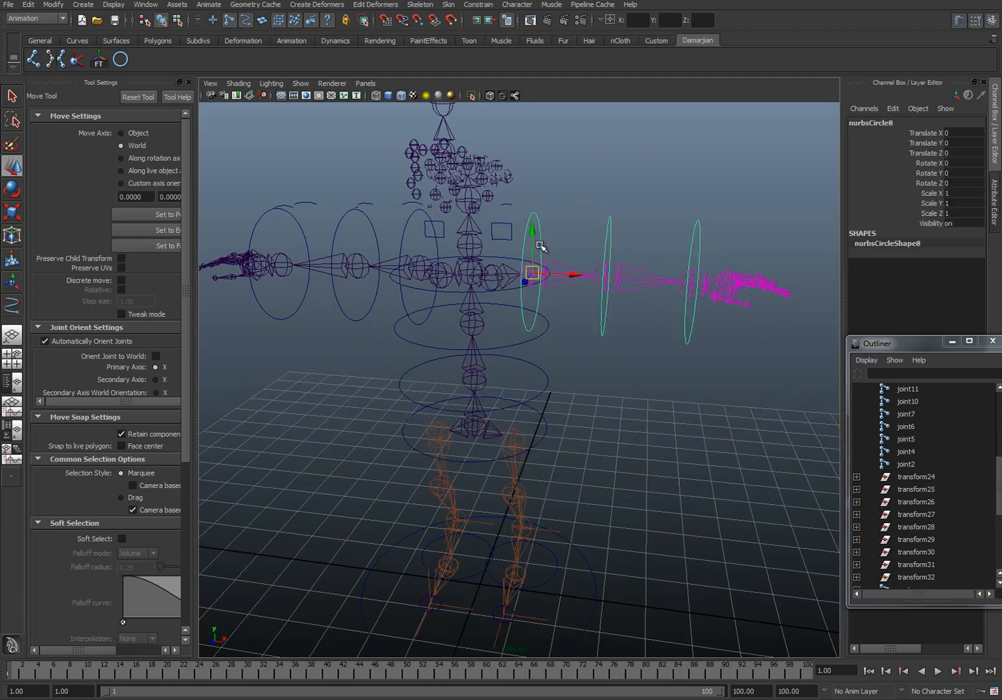
pyautogui.click(506, 288)
pyautogui.hotkey('ctrl', 'z')
pyautogui.keyDown('alt'); pyautogui.moveTo(503, 293); pyautogui.dragTo(497, 317); pyautogui.keyUp('alt')
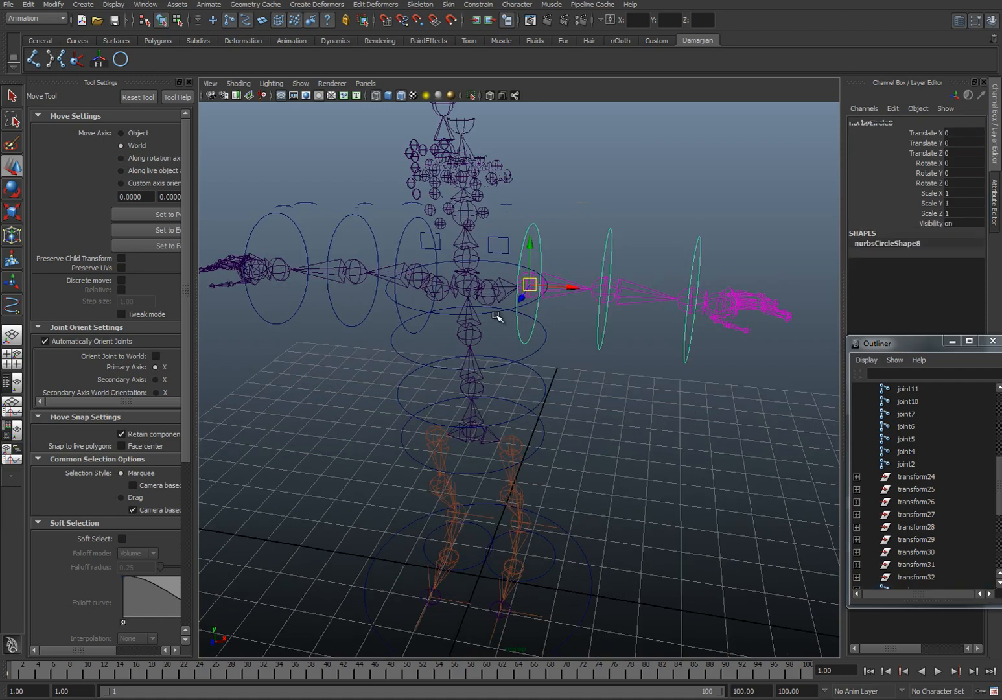
pyautogui.click(506, 259)
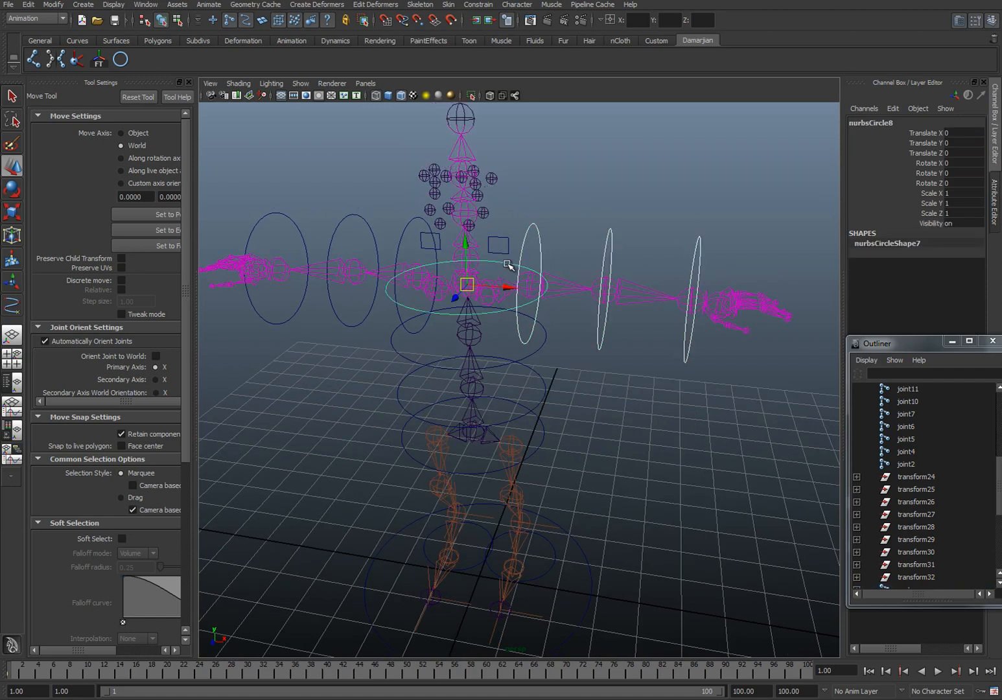
# Step: Parent the left and right clavicle squares under the chest circle
pyautogui.click(500, 244)
pyautogui.click(498, 311)
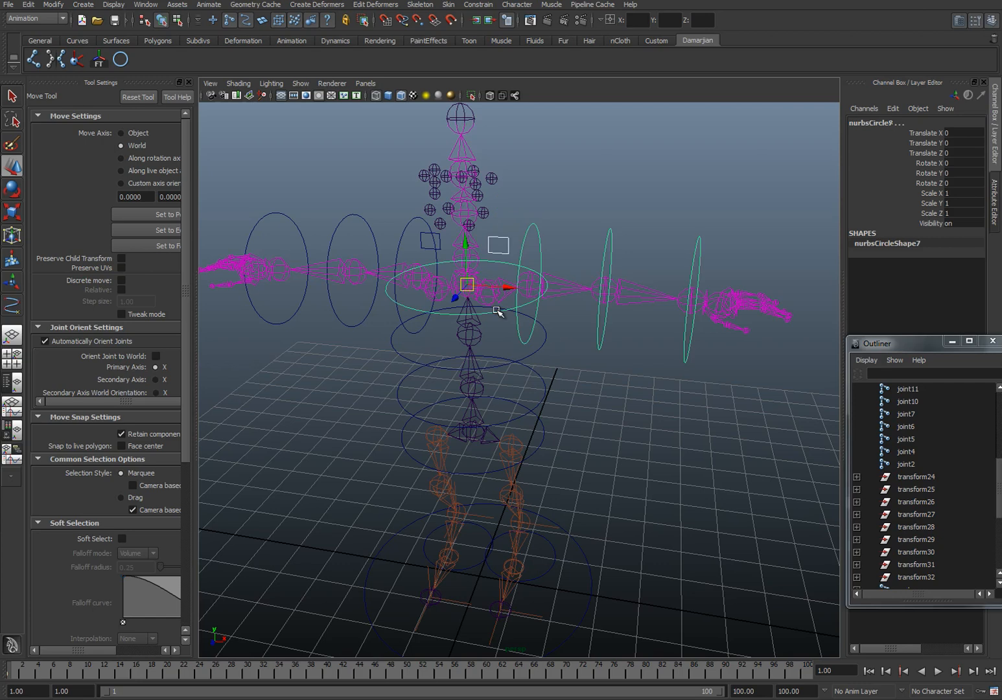
pyautogui.click(438, 244)
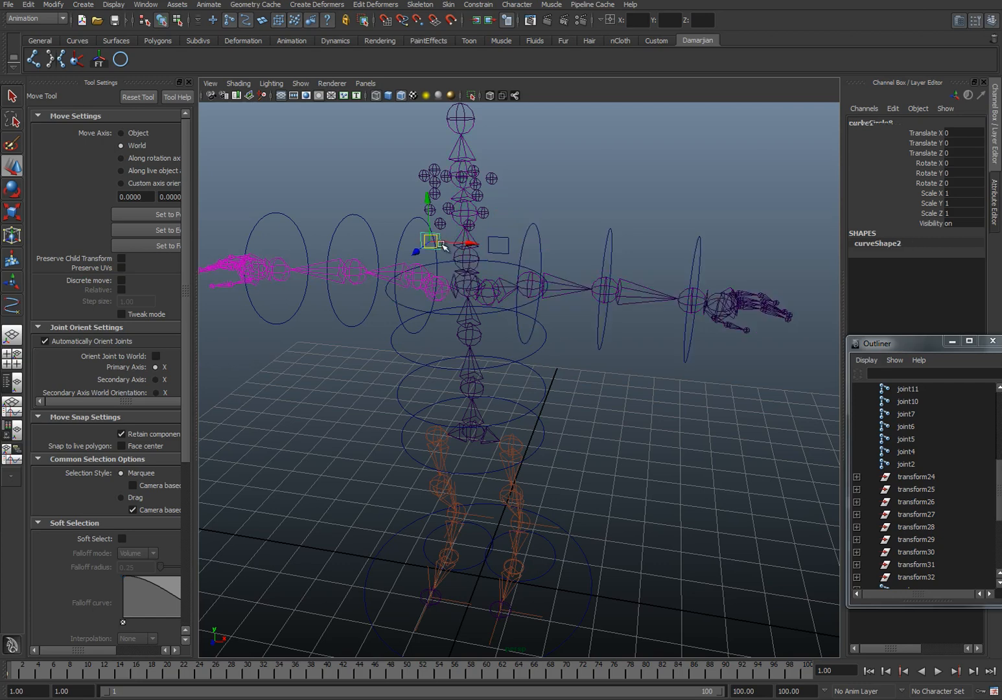
pyautogui.click(442, 315)
pyautogui.click(444, 316)
# Step: Parent the right wrist circle under the right elbow circle, and the elbow circle under the right shoulder circle
pyautogui.click(280, 215)
pyautogui.click(354, 216)
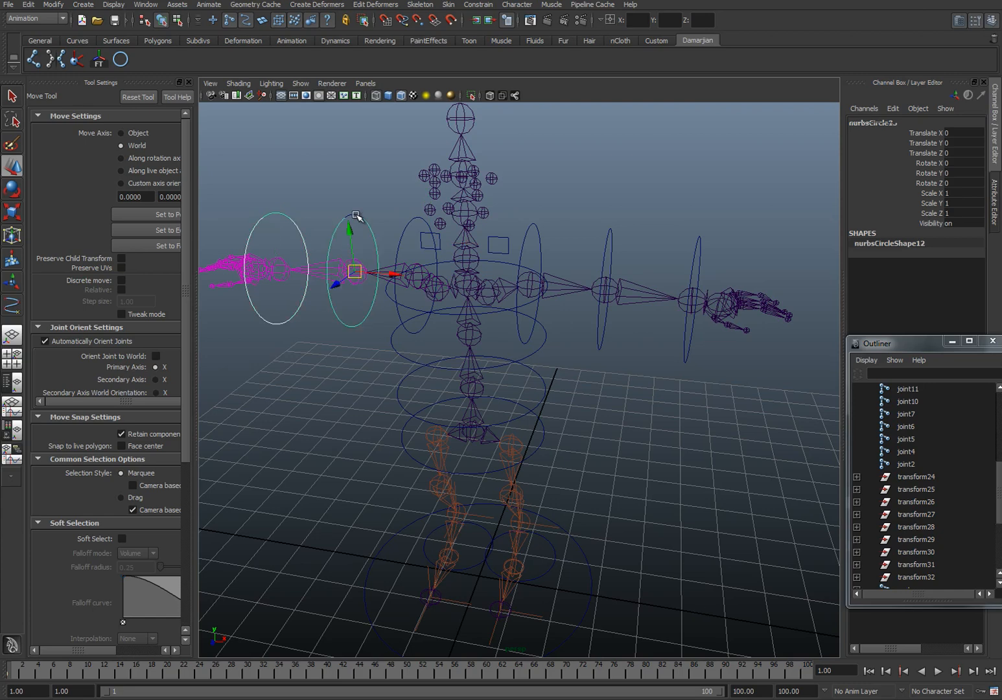
pyautogui.press('p')
pyautogui.click(364, 223)
pyautogui.keyDown('shift'); pyautogui.click(404, 228); pyautogui.keyUp('shift')
pyautogui.press('p')
# Step: Parent the right shoulder circle under the chest circle
pyautogui.click(422, 321)
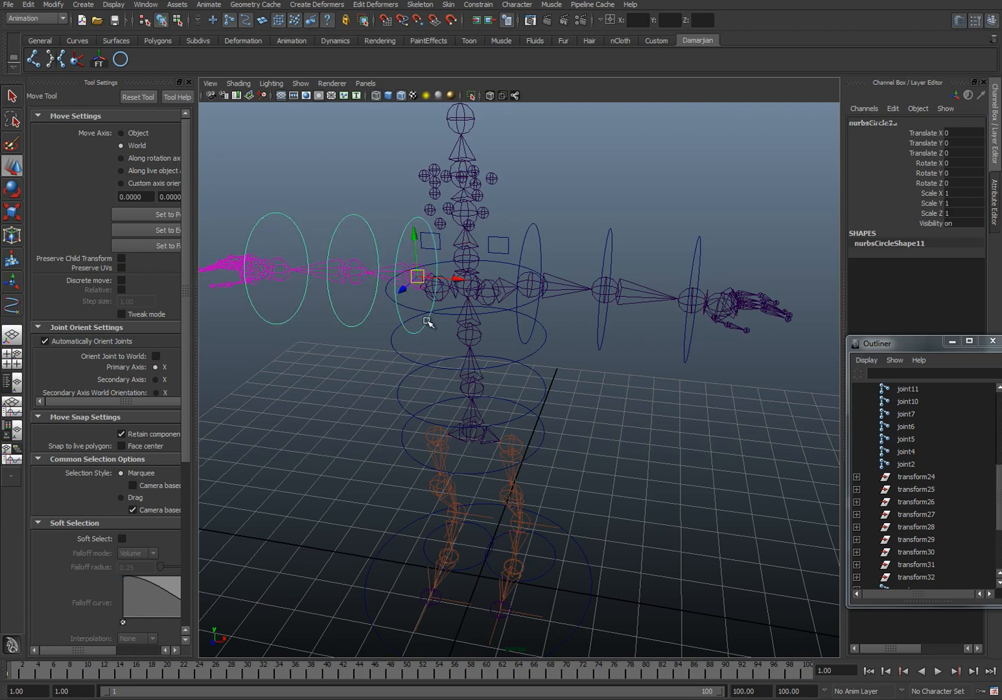
pyautogui.click(442, 314)
pyautogui.click(442, 314)
# Step: Parent the chest circle under the mid-spine circle below it, and that circle under the lower spine circle
pyautogui.click(445, 314)
pyautogui.keyDown('shift'); pyautogui.click(403, 353); pyautogui.keyUp('shift')
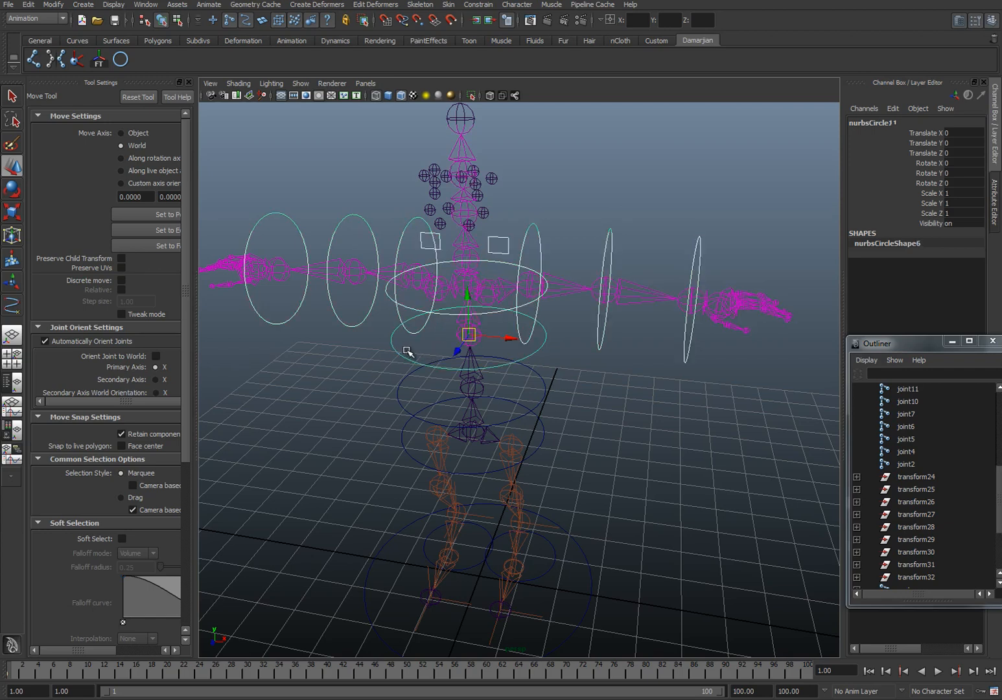
pyautogui.press('p')
pyautogui.click(413, 361)
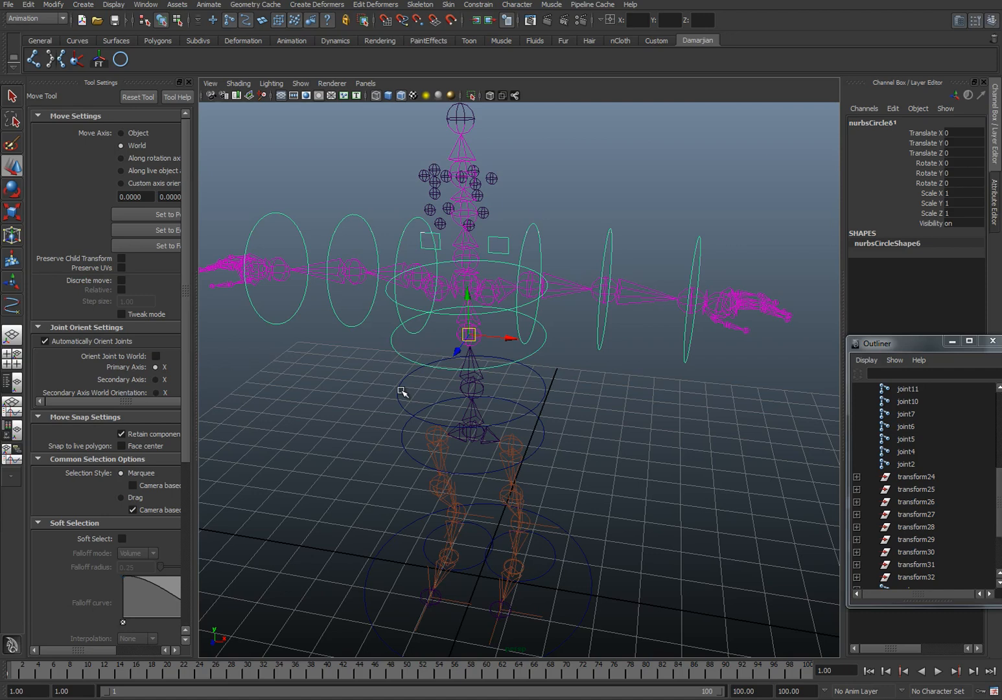
pyautogui.click(398, 390)
pyautogui.press('Down')
# Step: Parent the lower spine circle under the hip circle, and the hip circle under the large ground circle
pyautogui.click(548, 418)
pyautogui.click(544, 400)
pyautogui.click(543, 437)
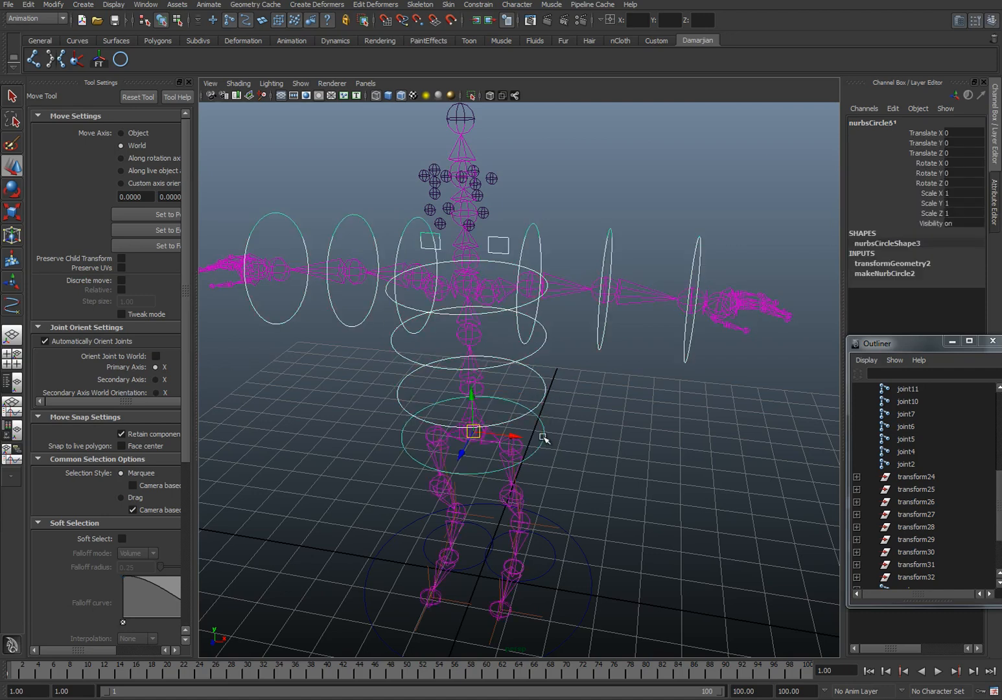
pyautogui.press('Up')
pyautogui.click(542, 429)
pyautogui.keyDown('alt'); pyautogui.moveTo(553, 442); pyautogui.dragTo(547, 387, button='middle'); pyautogui.keyUp('alt')
pyautogui.keyDown('shift'); pyautogui.click(586, 530); pyautogui.keyUp('shift')
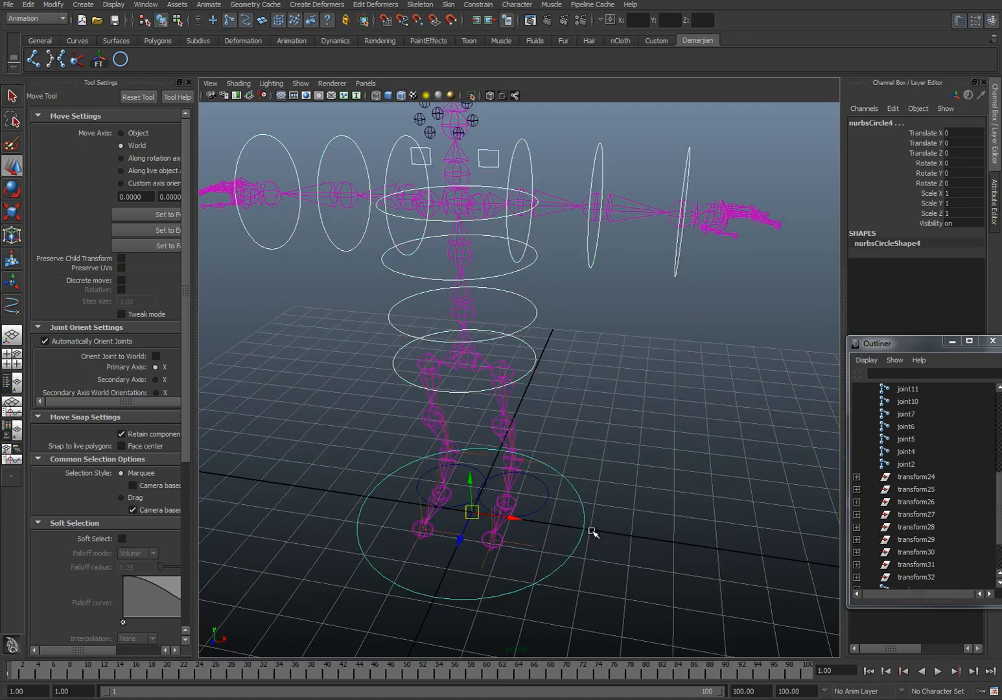
# Step: Parent the left and right foot circles under the large ground circle
pyautogui.click(548, 501)
pyautogui.keyDown('shift'); pyautogui.click(588, 531); pyautogui.keyUp('shift')
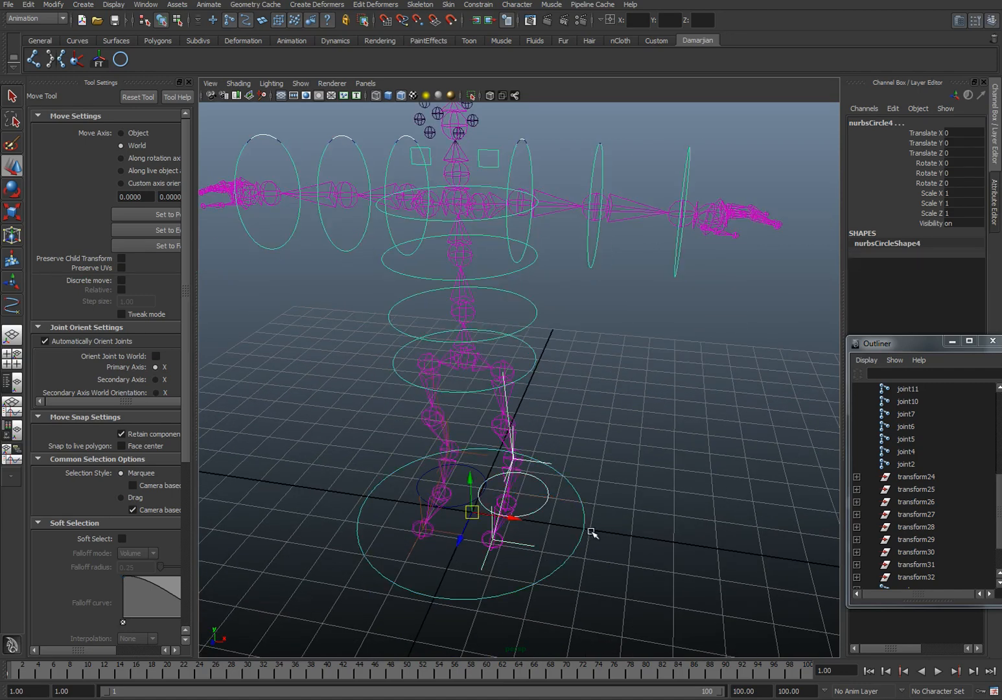
pyautogui.press('p')
pyautogui.moveTo(349, 487); pyautogui.dragTo(384, 512)
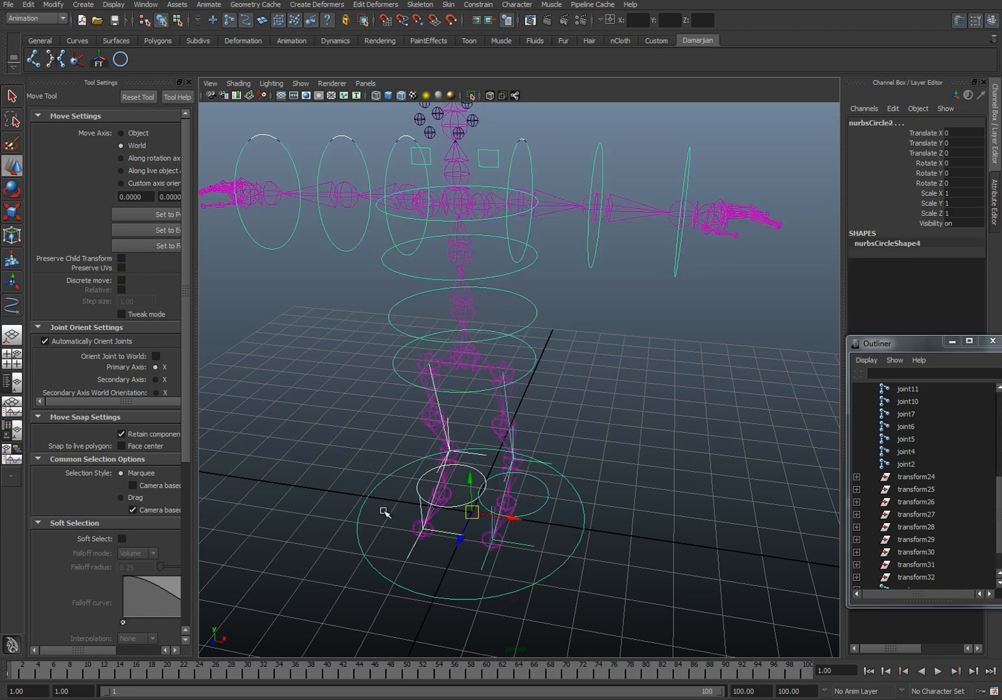
# Step: Test the left arm's control hierarchy by rotating the shoulder circle around Y, undoing the rotation
pyautogui.click(487, 158)
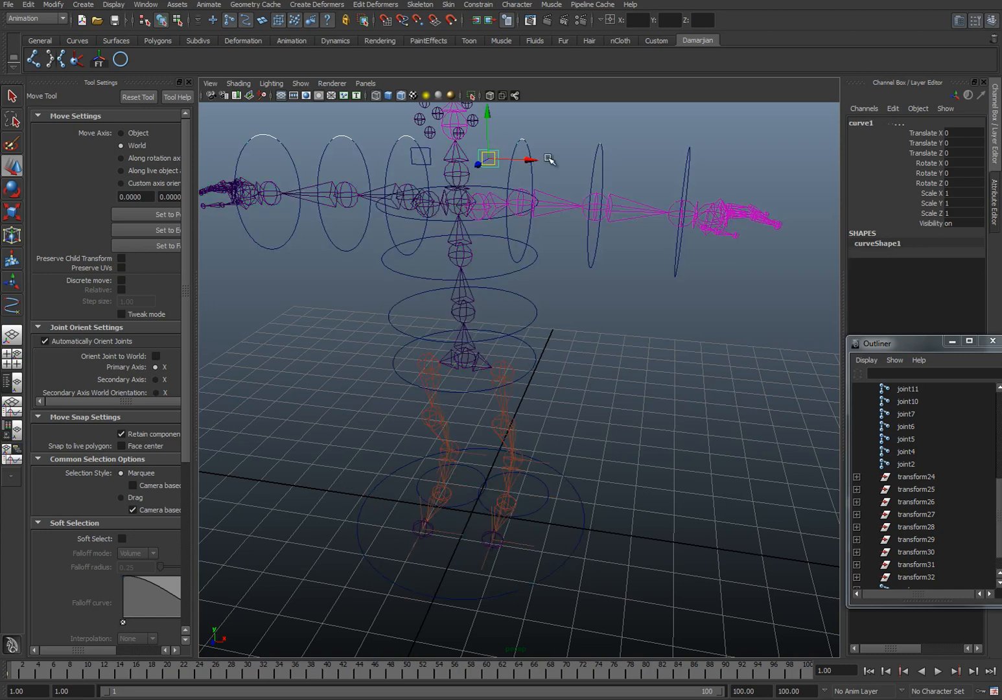
pyautogui.click(527, 144)
pyautogui.press('e')
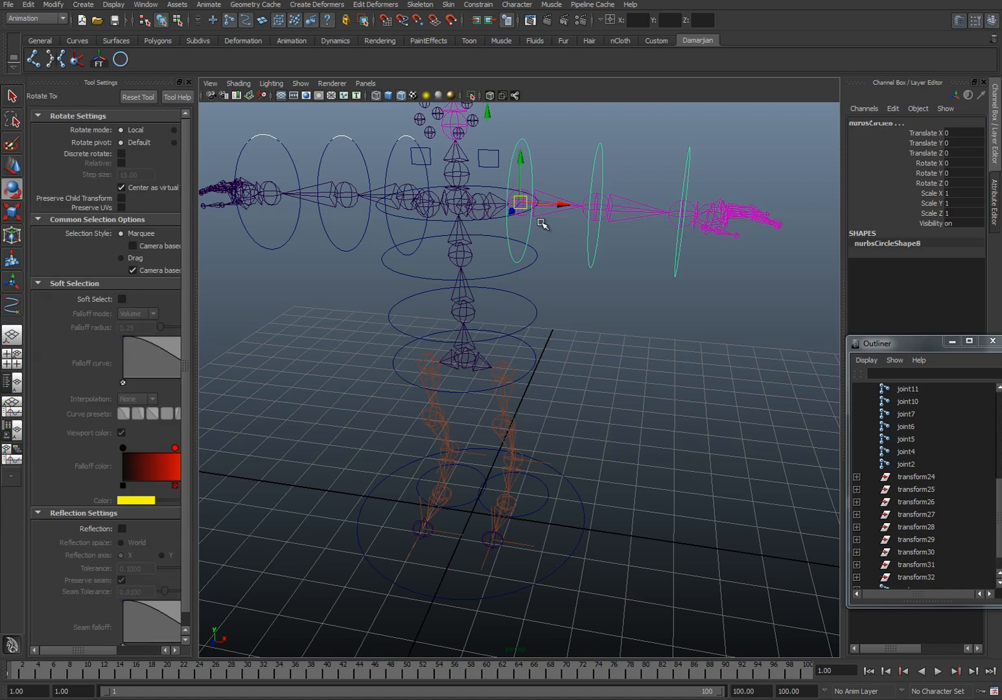
pyautogui.moveTo(550, 213); pyautogui.dragTo(482, 214)
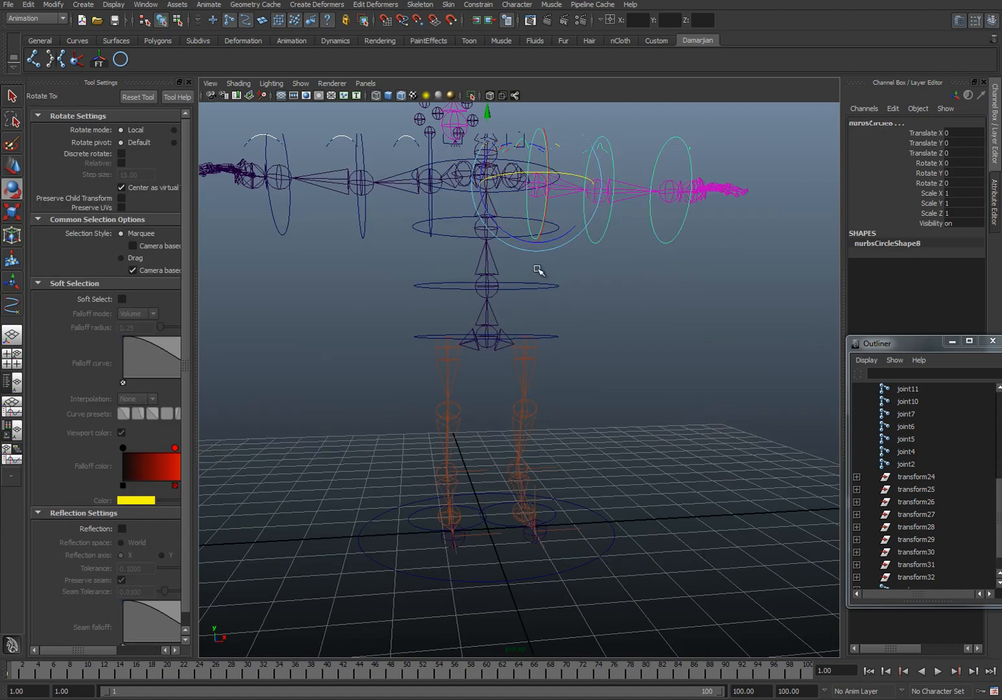
pyautogui.keyDown('alt'); pyautogui.moveTo(536, 265); pyautogui.dragTo(519, 363); pyautogui.keyUp('alt')
# Step: Show polygon meshes in the viewport and clear the selection
pyautogui.click(300, 83)
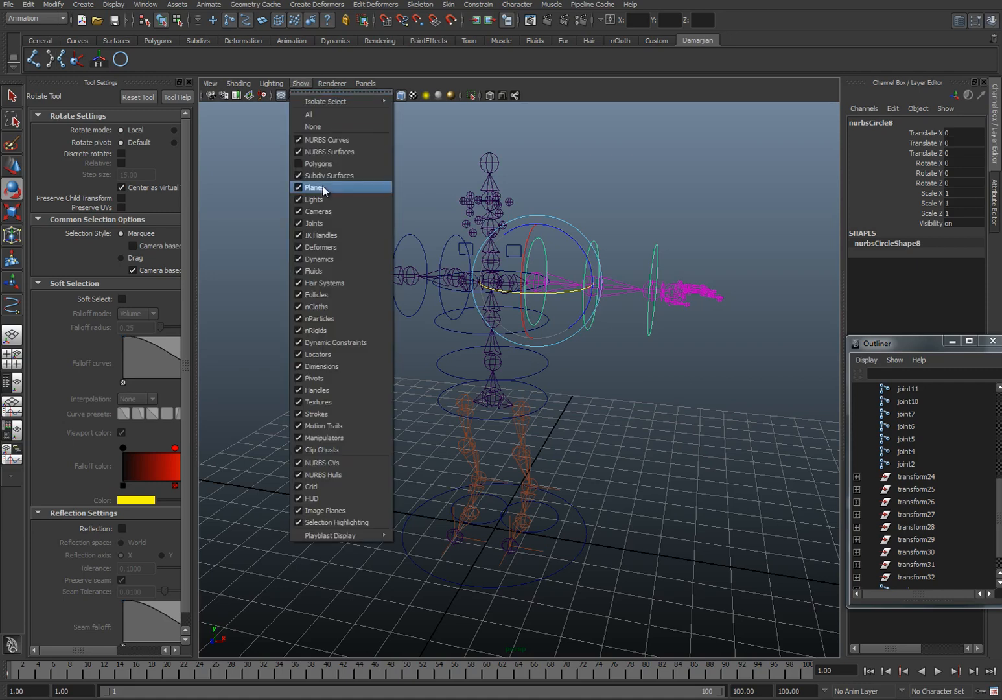
pyautogui.click(324, 166)
pyautogui.keyDown('alt'); pyautogui.moveTo(458, 353); pyautogui.dragTo(519, 343); pyautogui.keyUp('alt')
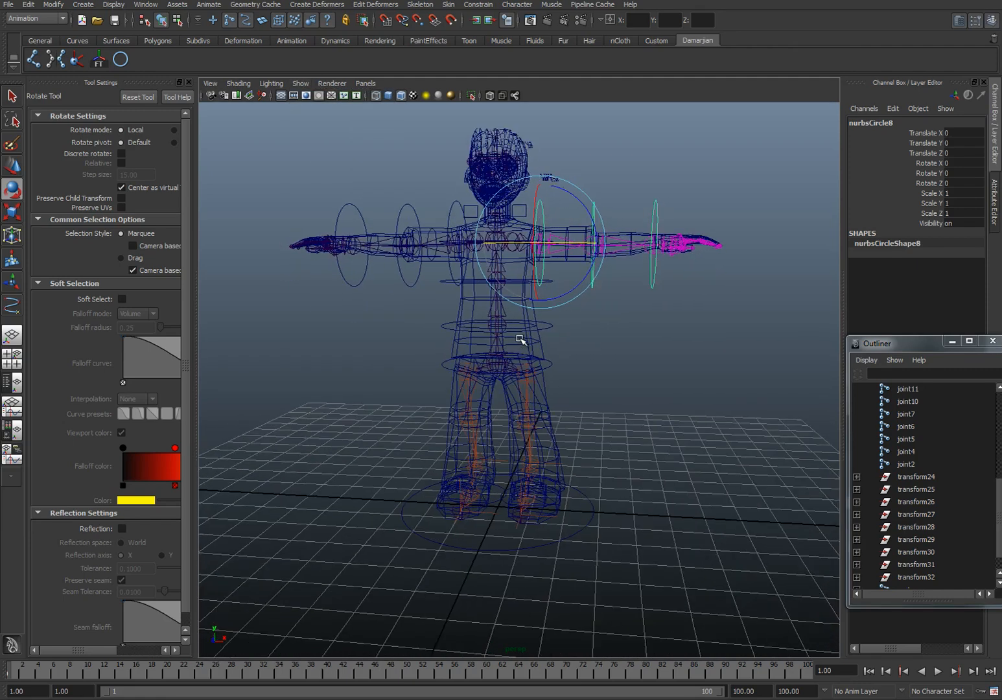
pyautogui.click(538, 348)
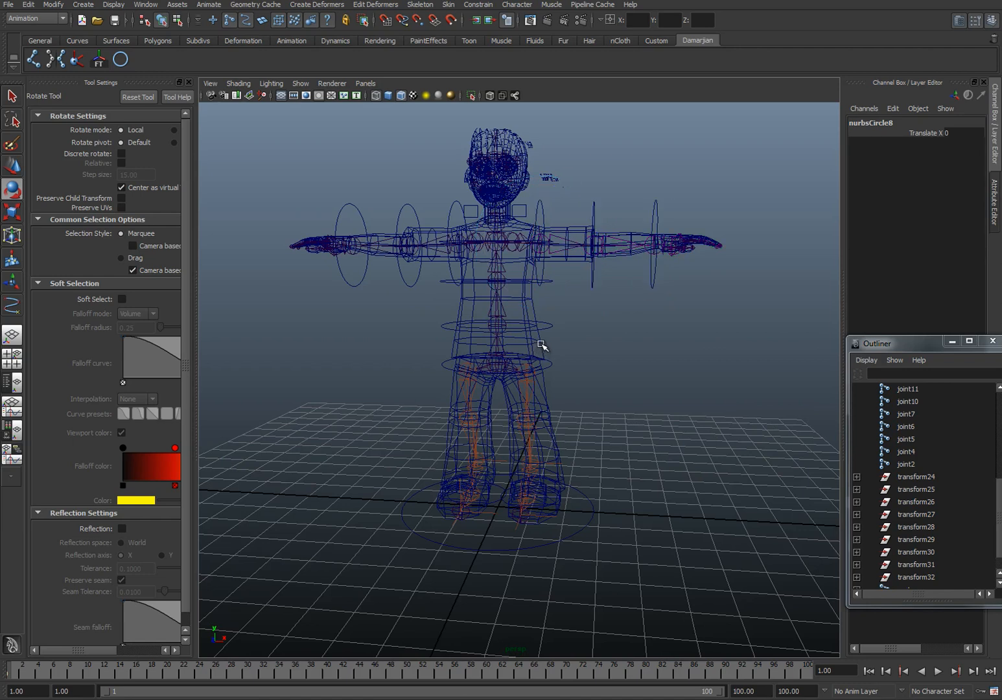
pyautogui.press('w')
pyautogui.keyDown('alt'); pyautogui.moveTo(470, 245); pyautogui.dragTo(437, 289); pyautogui.keyUp('alt')
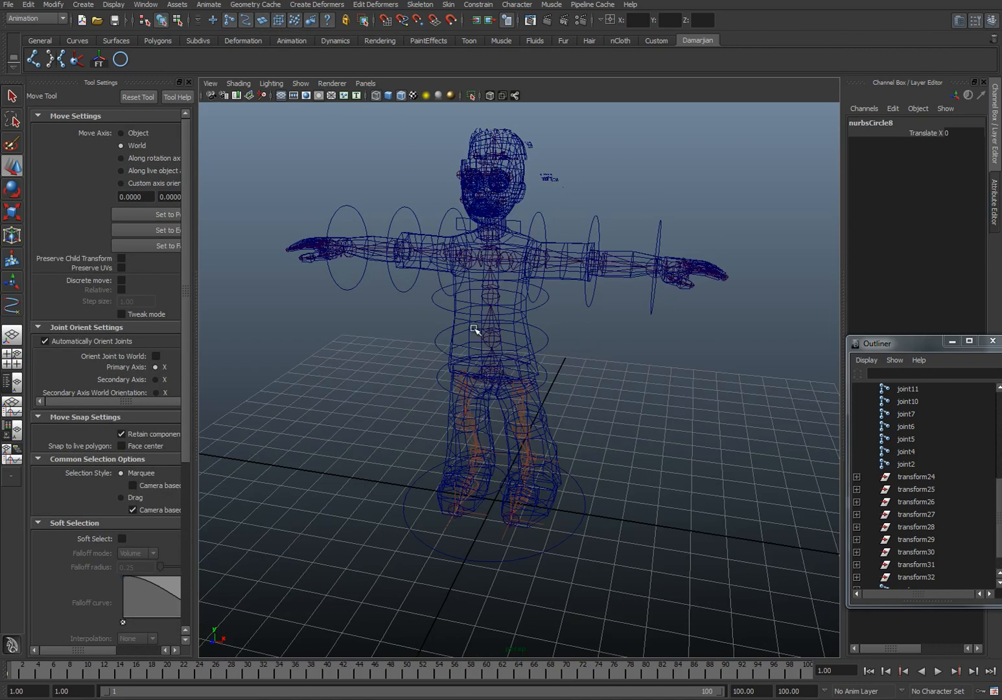
# Step: Select the character's body and head meshes
pyautogui.click(536, 371)
pyautogui.scroll(3, 540, 378)
pyautogui.keyDown('alt'); pyautogui.moveTo(539, 377); pyautogui.dragTo(536, 347); pyautogui.keyUp('alt')
pyautogui.keyDown('alt'); pyautogui.moveTo(539, 322); pyautogui.dragTo(549, 439, button='middle'); pyautogui.keyUp('alt')
pyautogui.moveTo(637, 232)
pyautogui.keyDown('alt'); pyautogui.mouseDown()
pyautogui.moveTo(510, 229)
pyautogui.moveTo(635, 240)
pyautogui.mouseUp(); pyautogui.keyUp('alt')
pyautogui.click(525, 231)
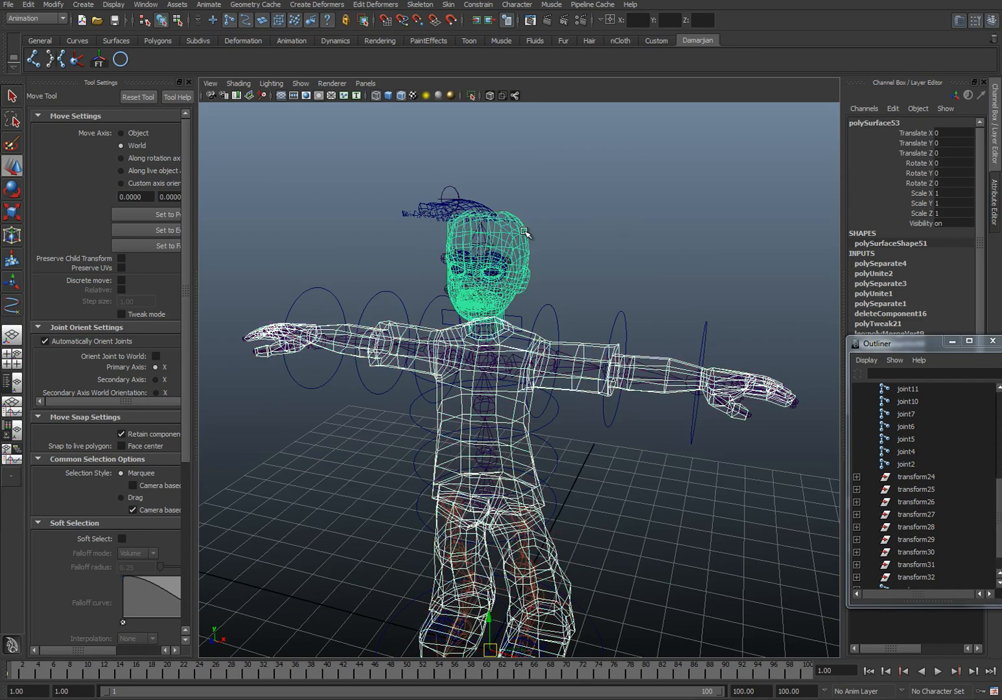
# Step: Minimize the Outliner and make the gear layer visible
pyautogui.click(952, 341)
pyautogui.click(860, 546)
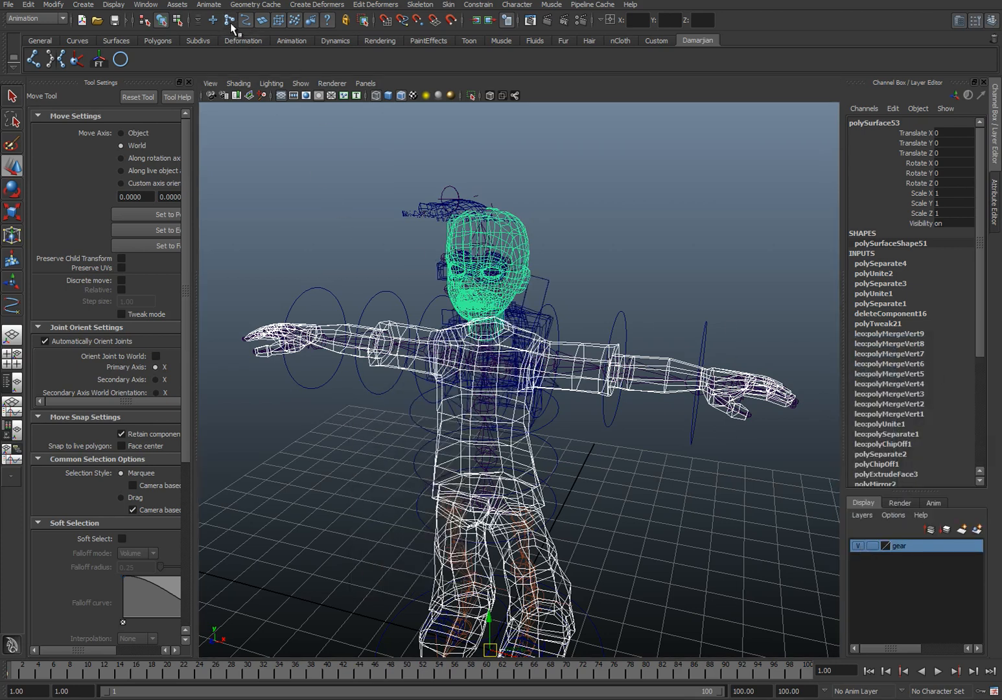
pyautogui.click(280, 176)
# Step: Combine all the character and gear meshes into a single polygon mesh
pyautogui.moveTo(276, 189); pyautogui.dragTo(873, 689)
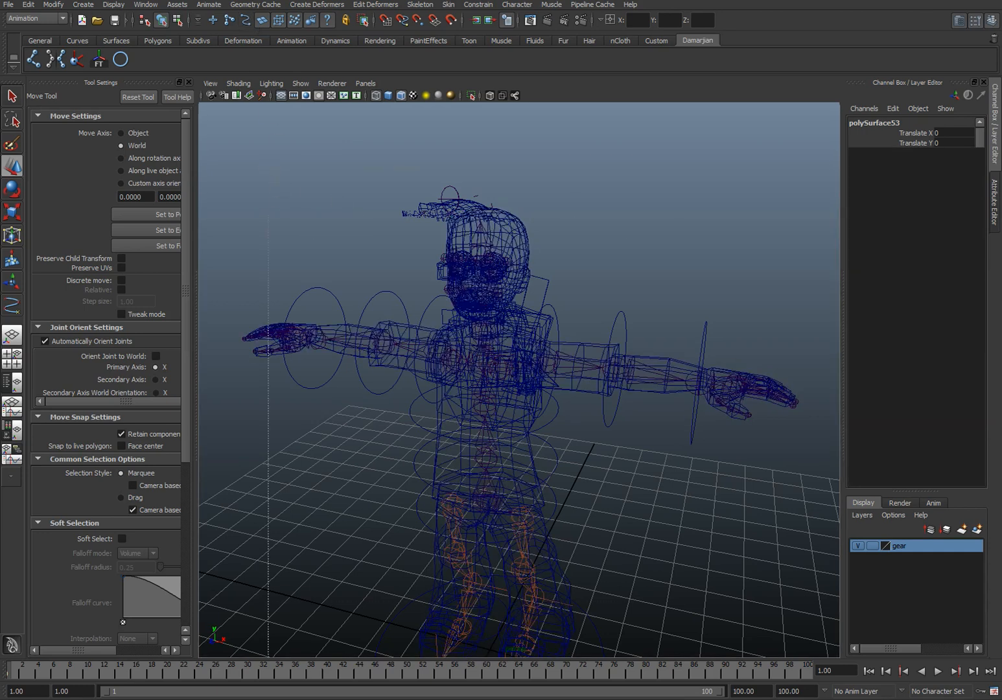
pyautogui.scroll(-5, 648, 491)
pyautogui.moveTo(469, 379)
pyautogui.keyDown('alt'); pyautogui.mouseDown()
pyautogui.moveTo(628, 390)
pyautogui.moveTo(480, 375)
pyautogui.mouseUp(); pyautogui.keyUp('alt')
pyautogui.keyDown('shift'); pyautogui.rightClick(513, 394); pyautogui.keyUp('shift')
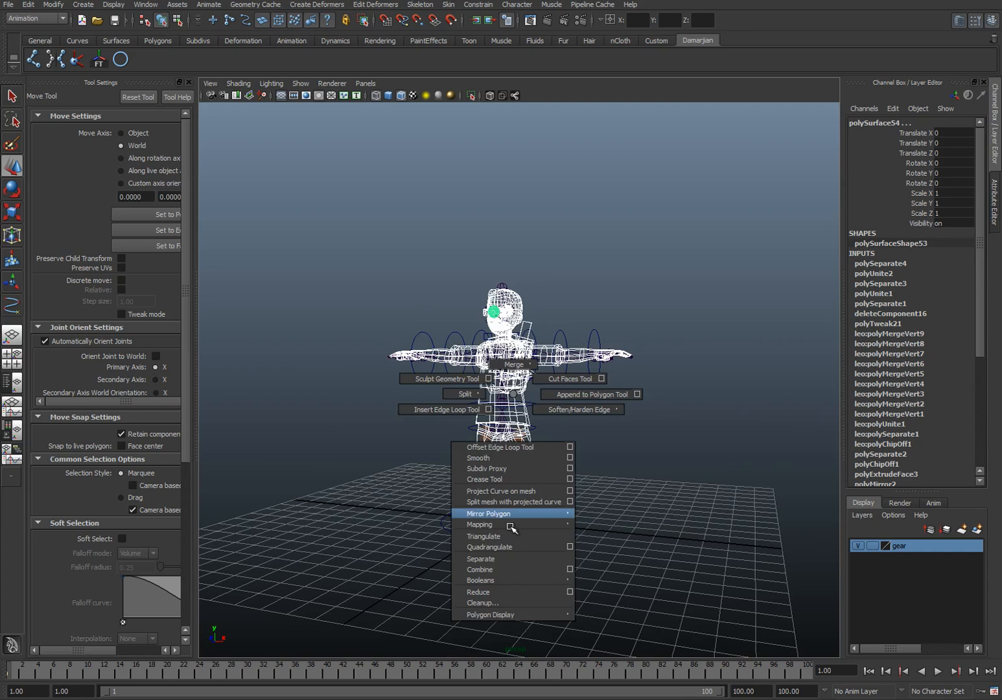
pyautogui.click(509, 569)
pyautogui.keyDown('alt'); pyautogui.moveTo(538, 476); pyautogui.dragTo(534, 422); pyautogui.keyUp('alt')
pyautogui.click(533, 422)
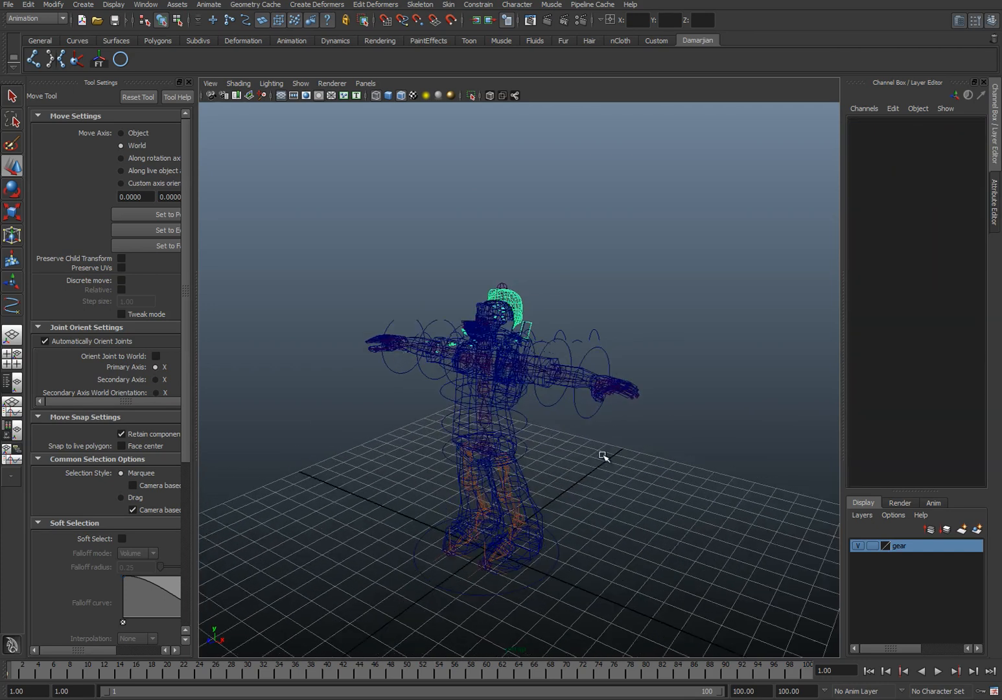
# Step: Select the combined character mesh together with the skeleton's root joint
pyautogui.scroll(5, 505, 447)
pyautogui.keyDown('alt'); pyautogui.moveTo(484, 478); pyautogui.dragTo(492, 398); pyautogui.keyUp('alt')
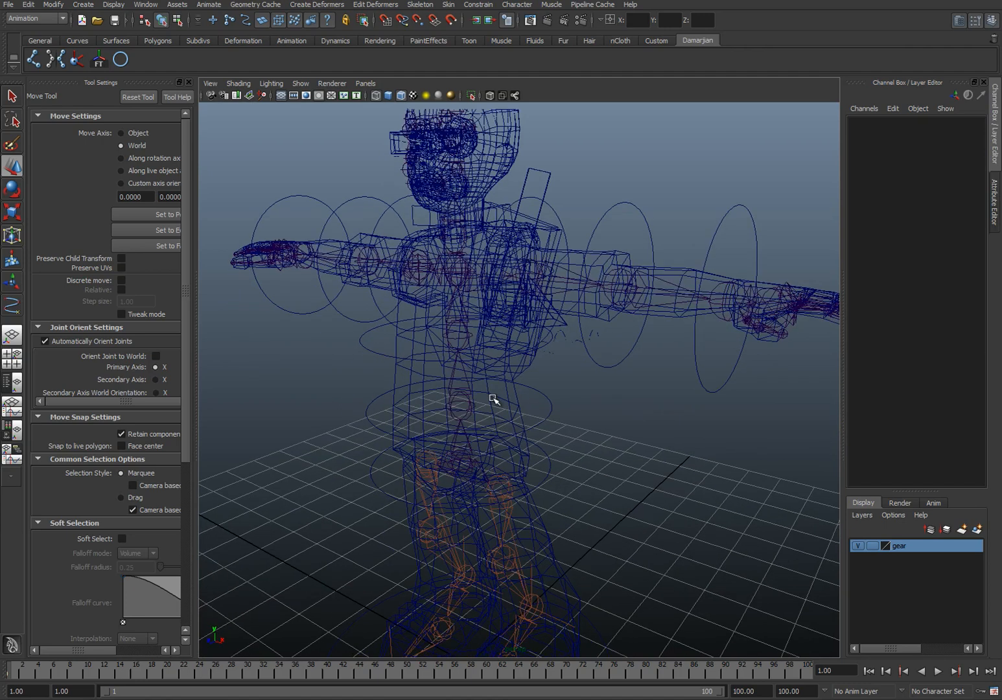
pyautogui.click(492, 399)
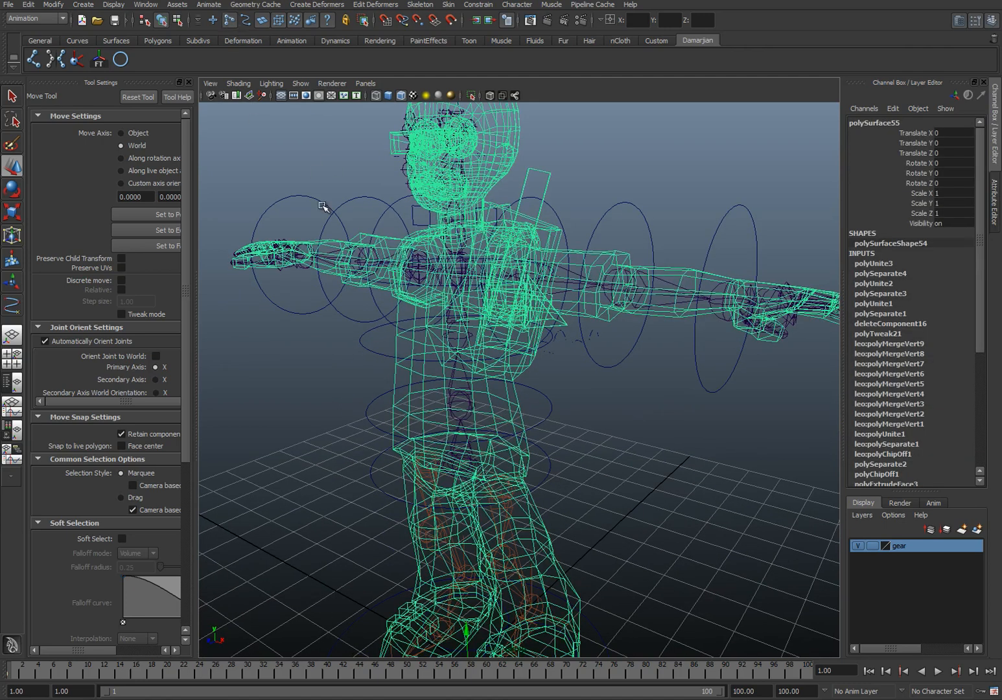
pyautogui.click(470, 461)
pyautogui.keyDown('alt'); pyautogui.moveTo(470, 463); pyautogui.dragTo(484, 424); pyautogui.keyUp('alt')
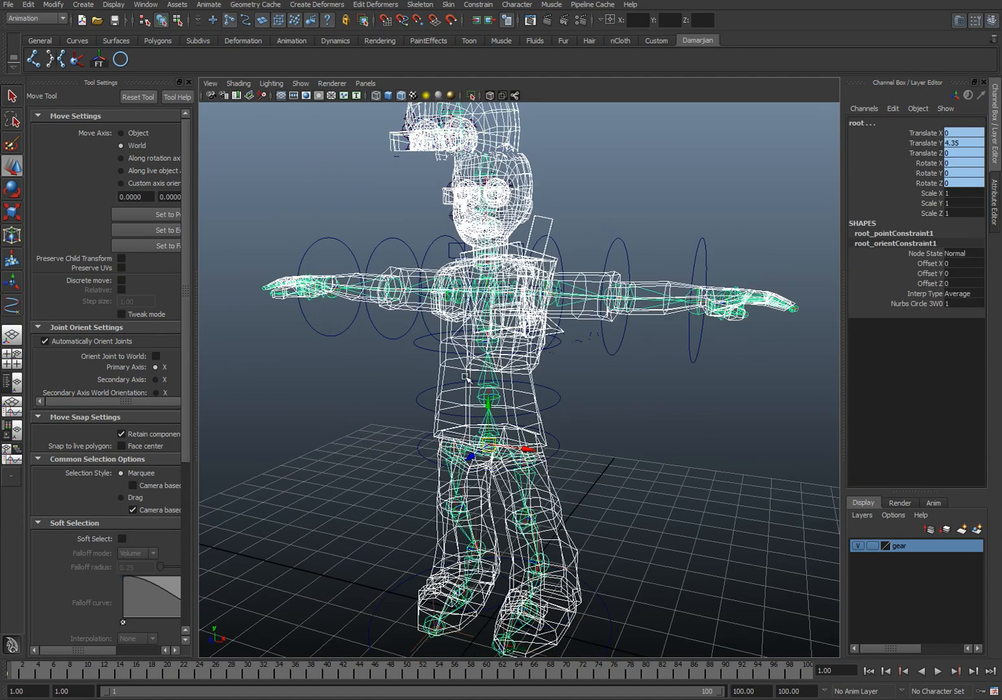
# Step: Open the Smooth Bind options and set the max influences to 3
pyautogui.click(449, 5)
pyautogui.moveTo(513, 24)
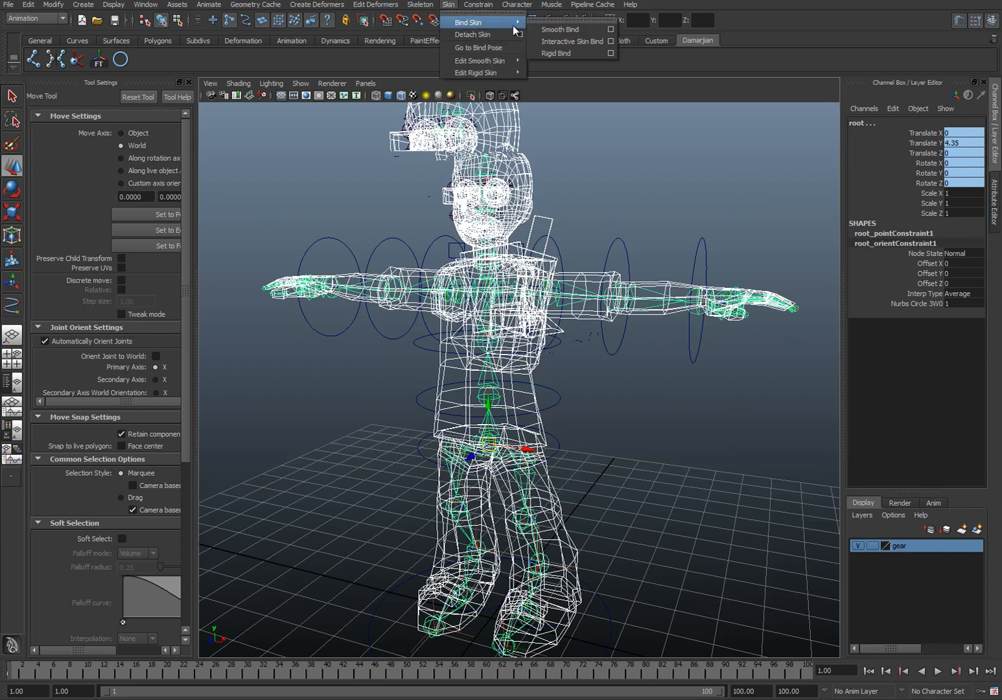
pyautogui.click(611, 29)
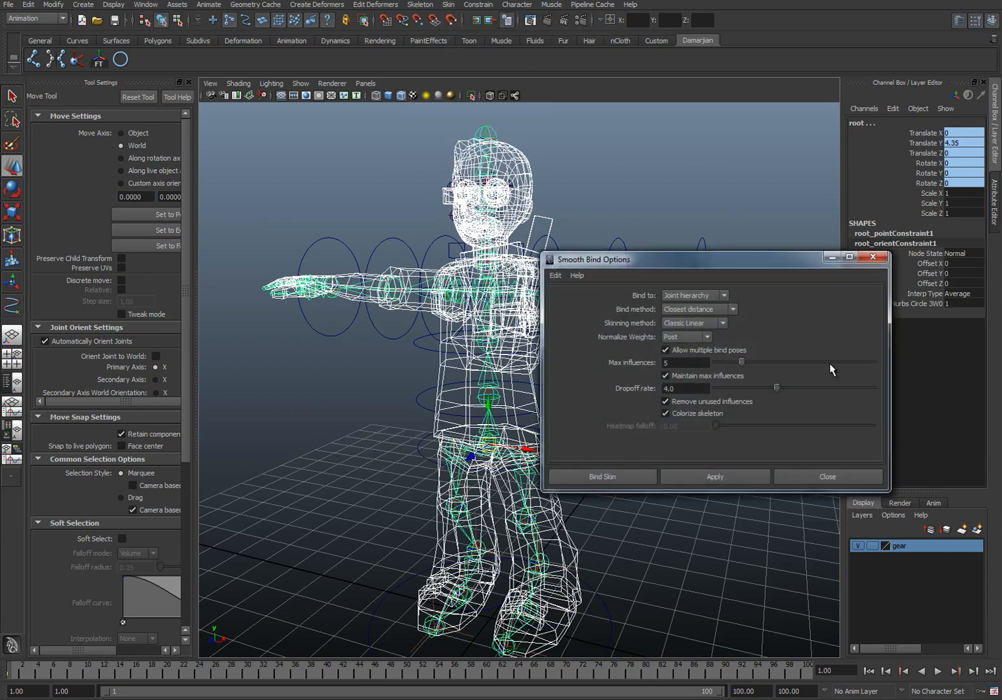
pyautogui.doubleClick(663, 363)
pyautogui.keyDown('alt'); pyautogui.moveTo(484, 365); pyautogui.dragTo(441, 359, button='middle'); pyautogui.keyUp('alt')
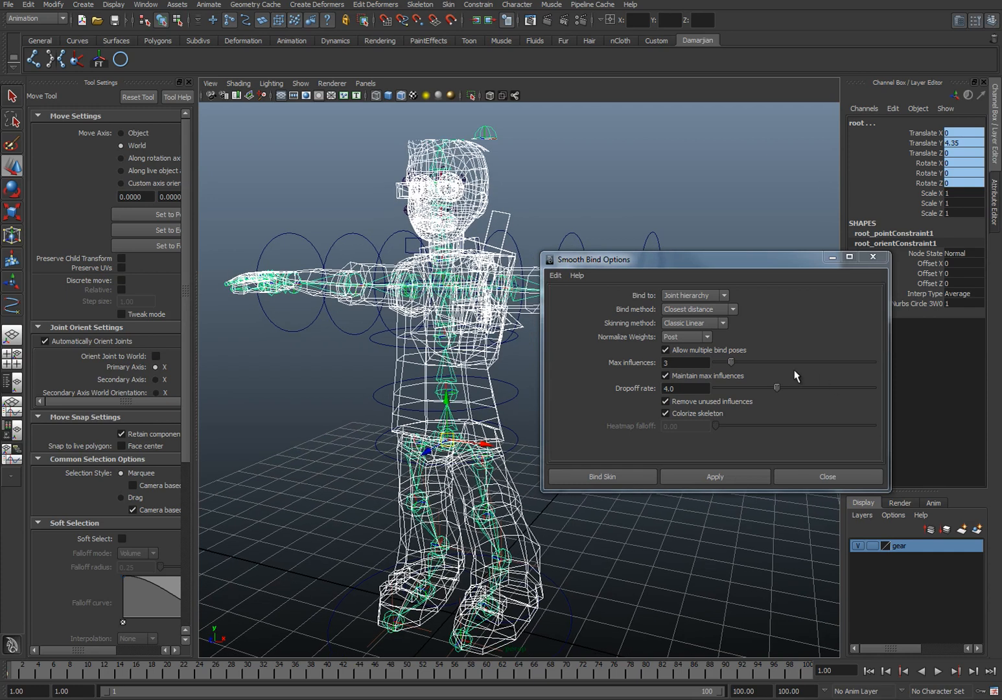
# Step: Set the bind method to Closest in hierarchy and the skinning method to Dual Quaternion
pyautogui.click(712, 310)
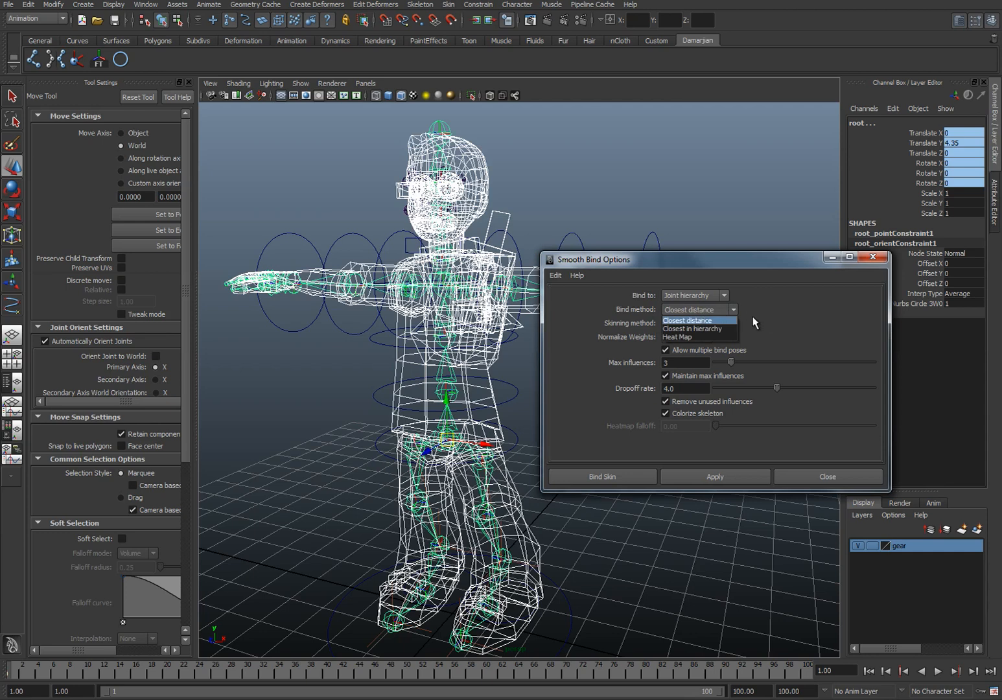
pyautogui.click(707, 328)
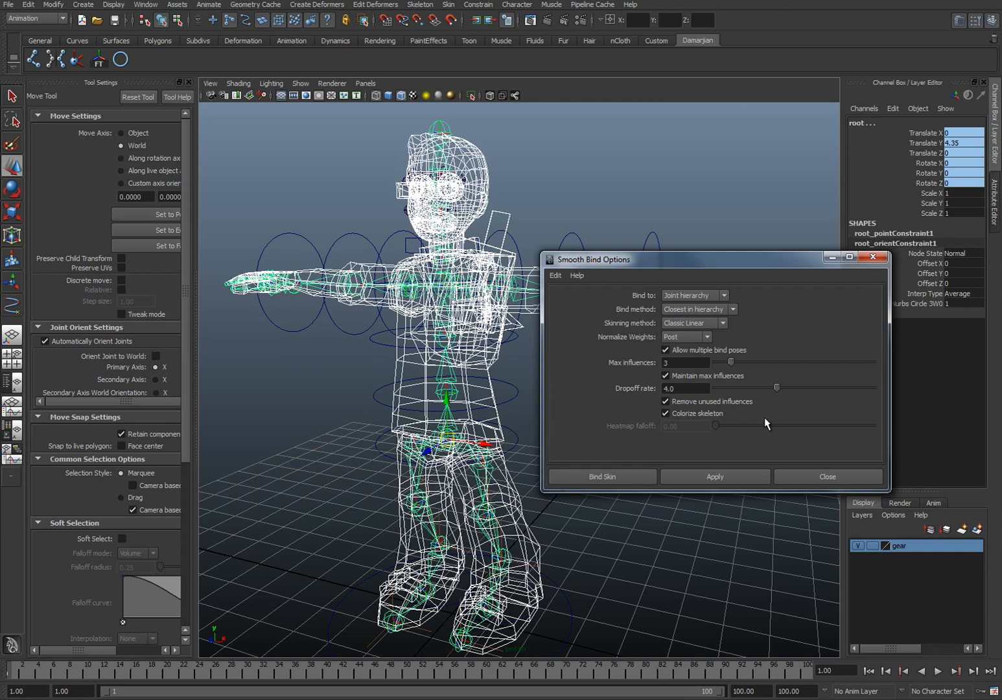
pyautogui.click(704, 323)
pyautogui.click(708, 340)
# Step: Apply the smooth bind to skin the combined mesh to the skeleton
pyautogui.keyDown('alt'); pyautogui.moveTo(411, 381); pyautogui.dragTo(407, 388); pyautogui.keyUp('alt')
pyautogui.keyDown('alt'); pyautogui.moveTo(418, 391); pyautogui.dragTo(419, 368, button='middle'); pyautogui.keyUp('alt')
pyautogui.click(723, 478)
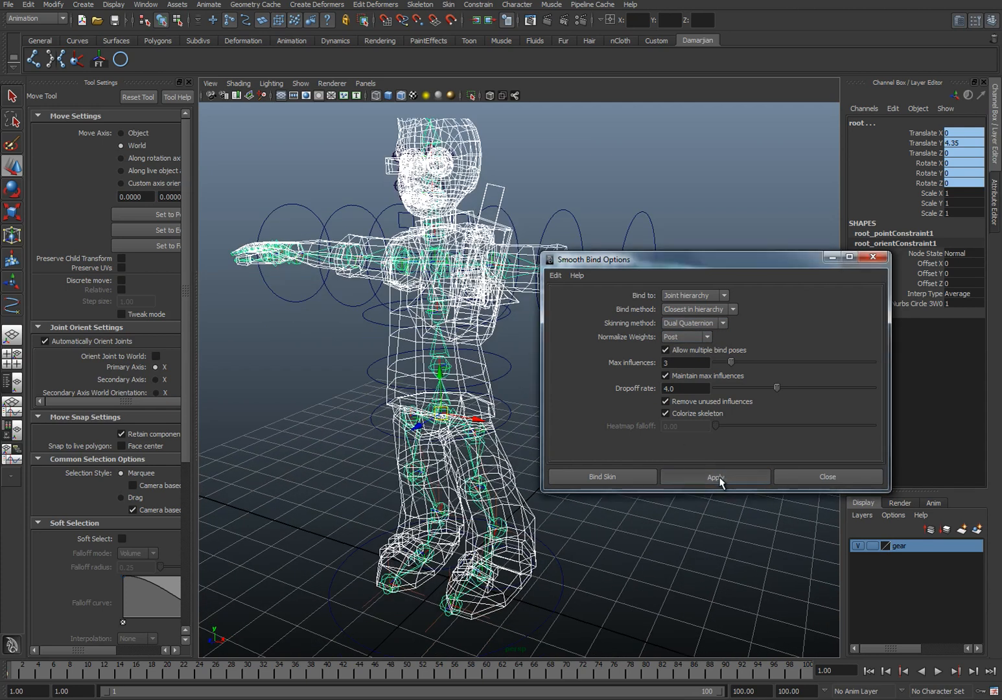
# Step: Close the Smooth Bind options and select the control circle around the character's left foot
pyautogui.click(814, 473)
pyautogui.keyDown('alt'); pyautogui.moveTo(510, 472); pyautogui.dragTo(507, 390, button='middle'); pyautogui.keyUp('alt')
pyautogui.keyDown('alt'); pyautogui.moveTo(507, 390); pyautogui.dragTo(478, 495); pyautogui.keyUp('alt')
pyautogui.click(510, 485)
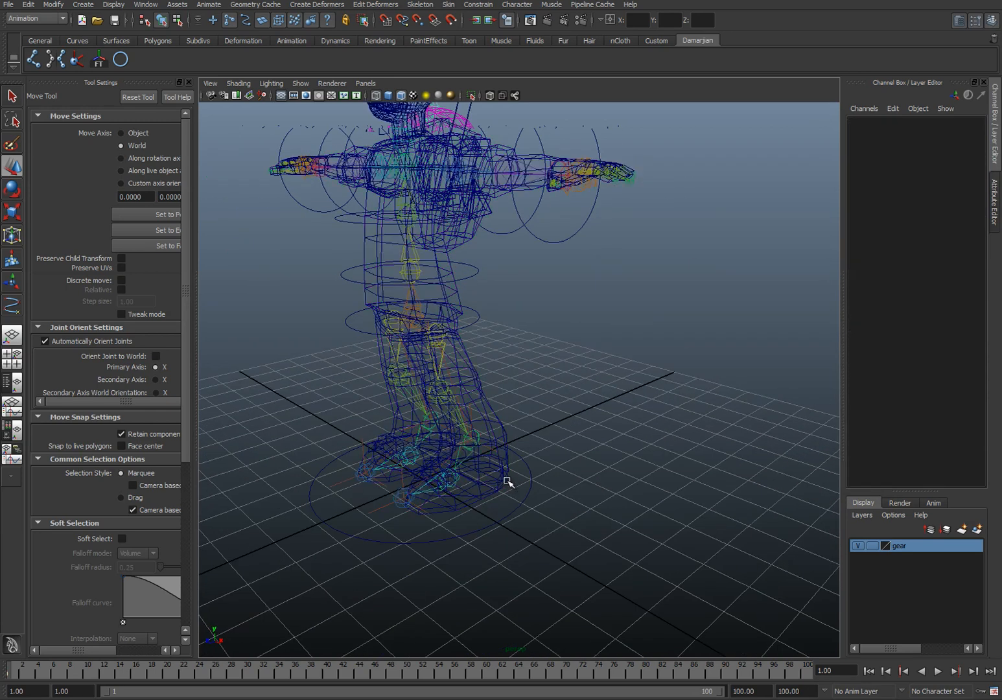
pyautogui.click(507, 479)
pyautogui.click(509, 484)
pyautogui.moveTo(469, 491); pyautogui.dragTo(460, 504)
pyautogui.click(244, 24)
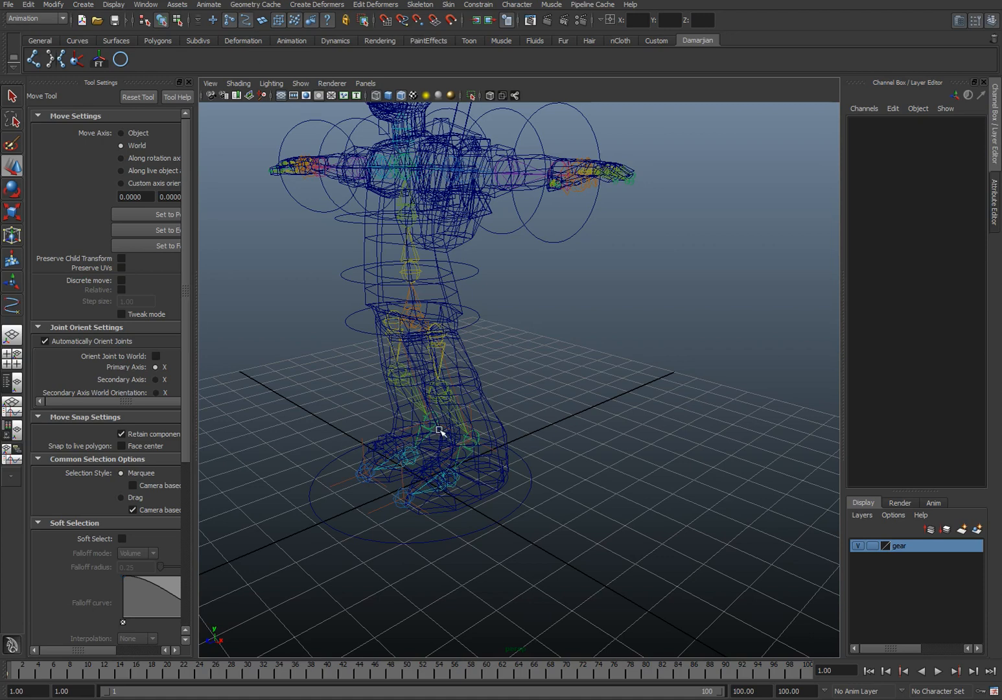
pyautogui.click(472, 491)
# Step: Raise and shift the left foot control to test the skinned leg's deformation, and view the character shaded
pyautogui.keyDown('alt'); pyautogui.moveTo(522, 481); pyautogui.dragTo(452, 401); pyautogui.keyUp('alt')
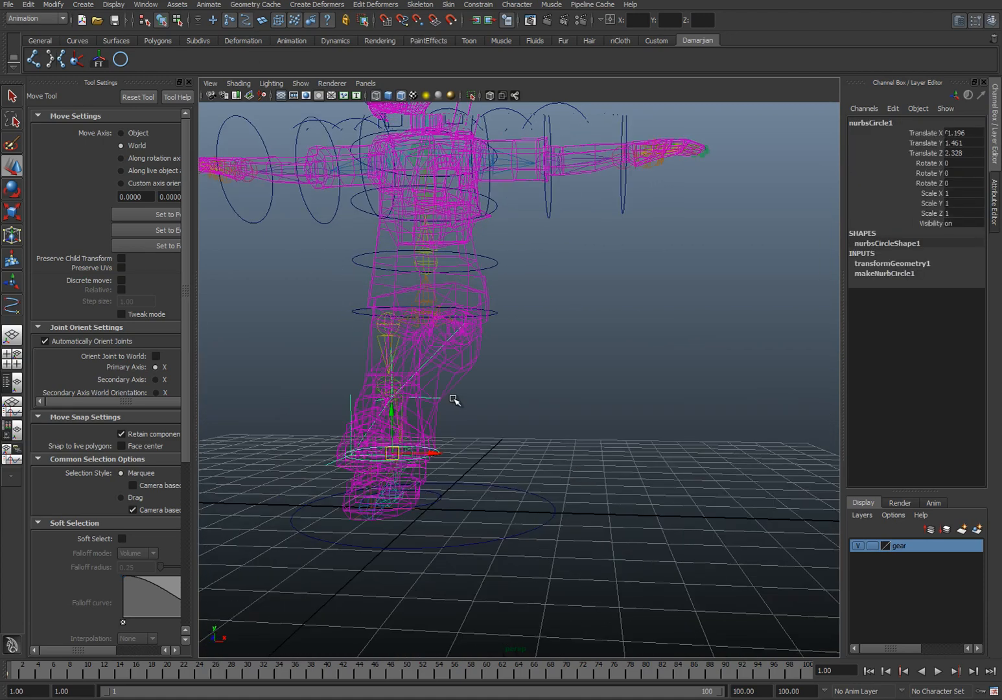
pyautogui.moveTo(473, 447); pyautogui.dragTo(408, 410)
pyautogui.press('5')
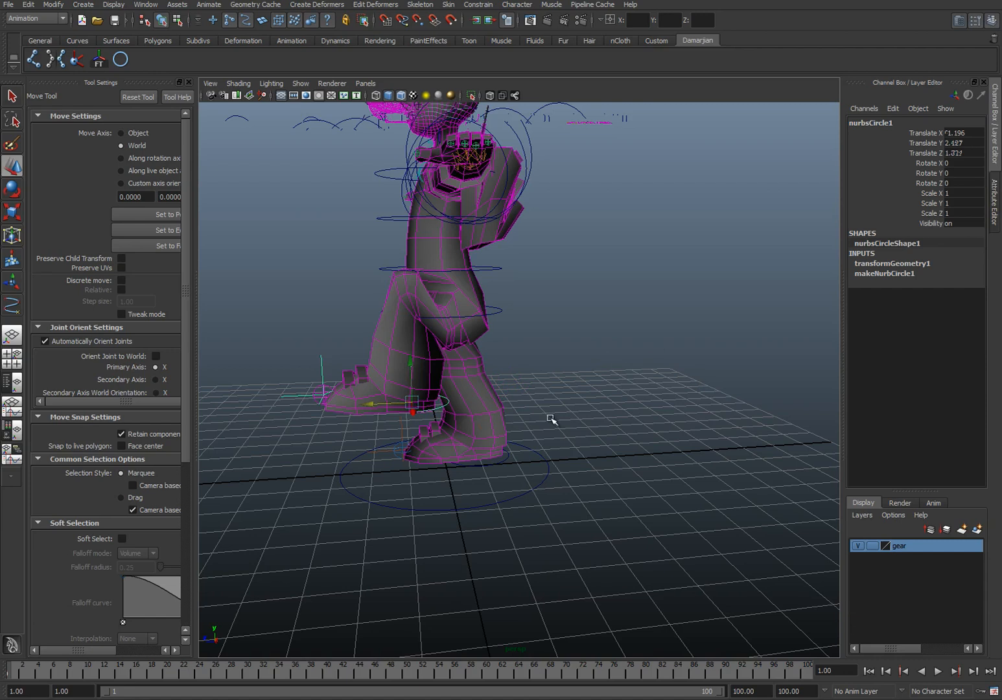
pyautogui.keyDown('alt'); pyautogui.moveTo(597, 417); pyautogui.dragTo(525, 424); pyautogui.keyUp('alt')
# Step: Reset the left foot control's translation to 0
pyautogui.moveTo(977, 143); pyautogui.dragTo(970, 162)
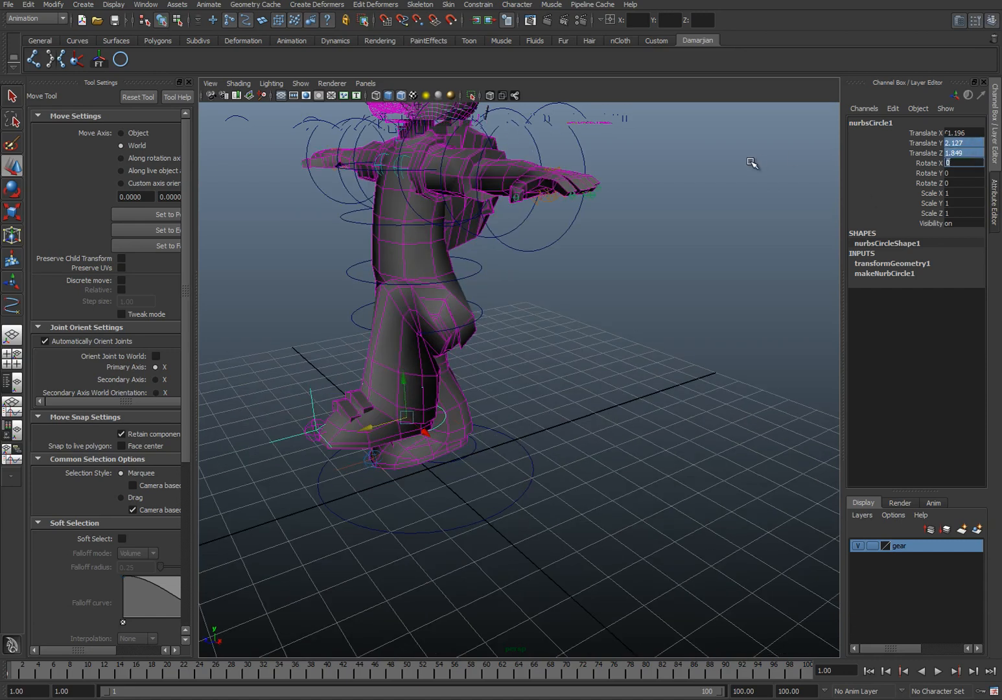
pyautogui.write('0')
pyautogui.press('Return')
pyautogui.keyDown('alt'); pyautogui.moveTo(414, 322); pyautogui.dragTo(505, 329); pyautogui.keyUp('alt')
pyautogui.keyDown('alt'); pyautogui.moveTo(505, 413); pyautogui.dragTo(512, 342); pyautogui.keyUp('alt')
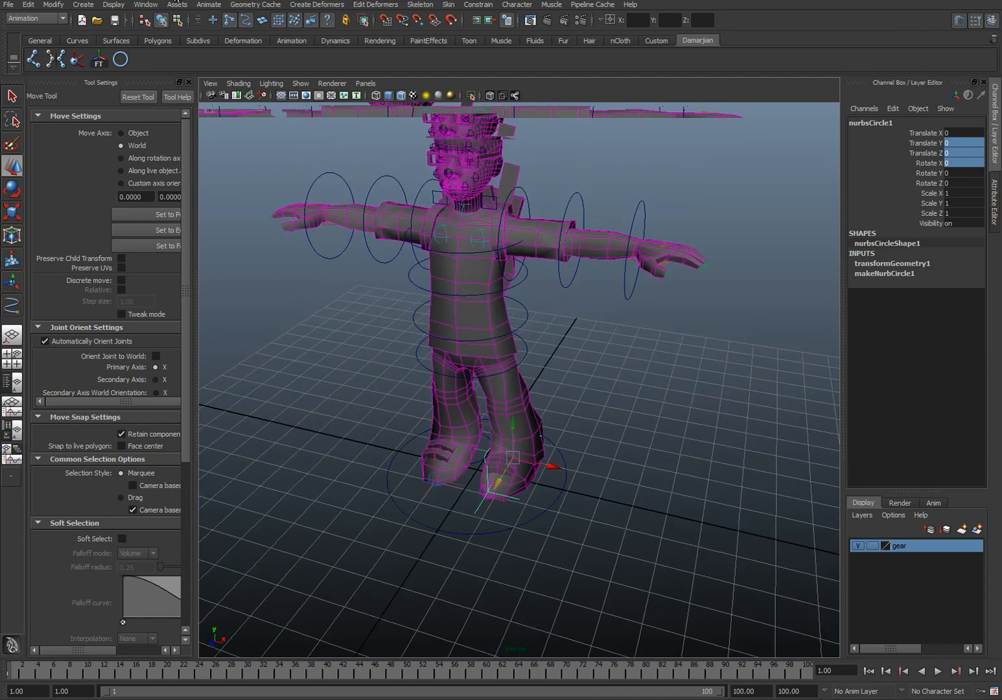
# Step: Create a NURBS circle, display the character in wireframe and snap the circle to the left knee joint
pyautogui.click(119, 59)
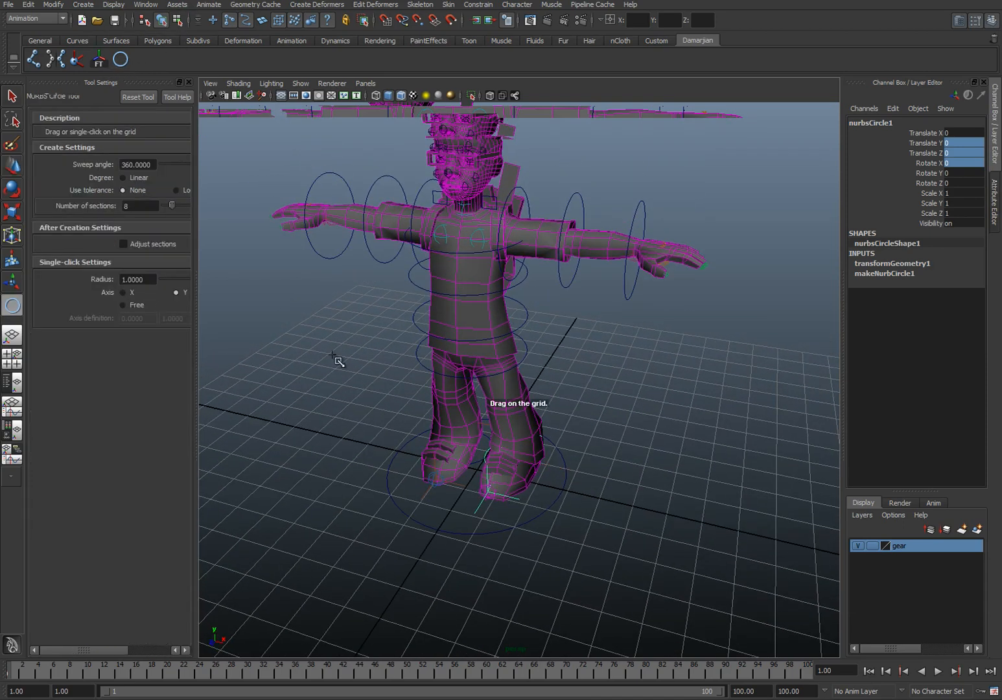
pyautogui.moveTo(480, 542)
pyautogui.mouseDown()
pyautogui.moveTo(485, 558)
pyautogui.moveTo(481, 523)
pyautogui.mouseUp()
pyautogui.press('4')
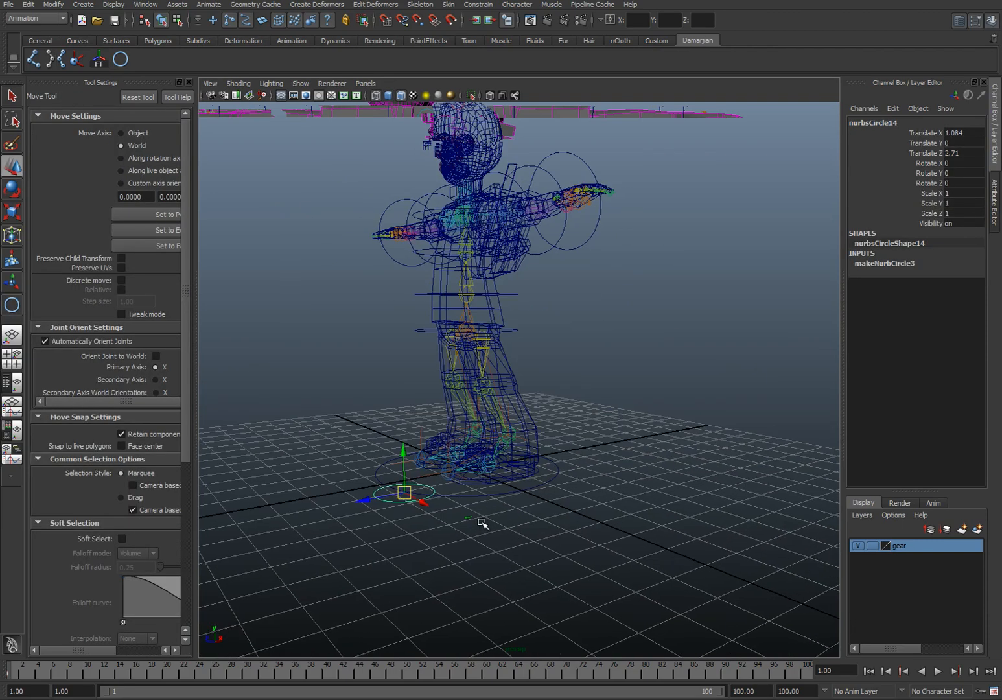
pyautogui.press('v')
pyautogui.moveTo(406, 489); pyautogui.dragTo(485, 389)
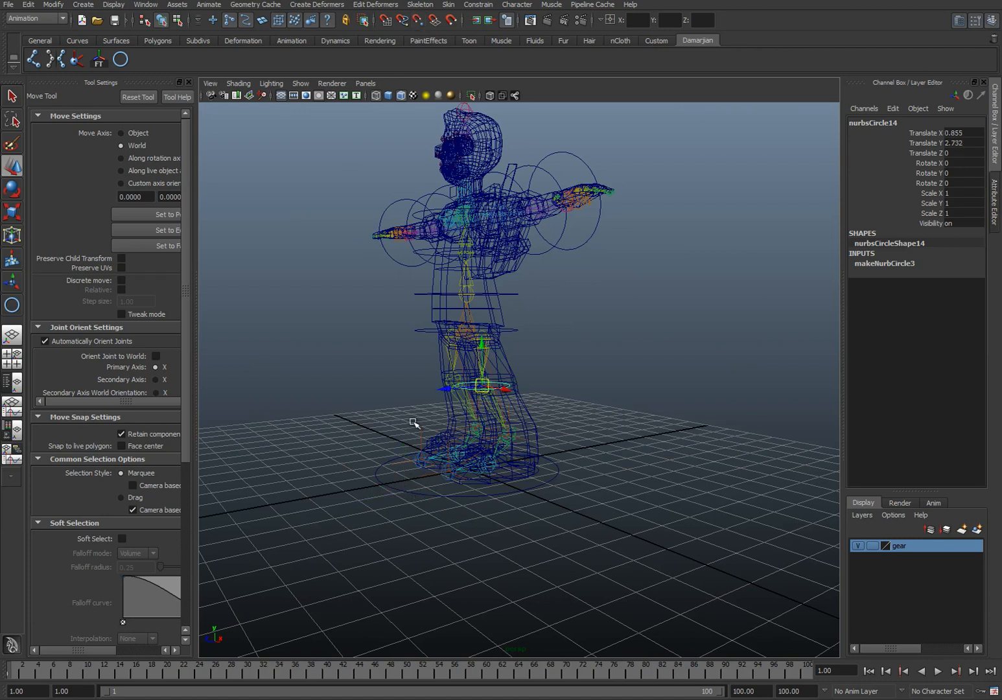
pyautogui.keyDown('alt'); pyautogui.moveTo(419, 422); pyautogui.dragTo(508, 427); pyautogui.keyUp('alt')
pyautogui.keyDown('alt'); pyautogui.moveTo(508, 427); pyautogui.dragTo(559, 417, button='right'); pyautogui.keyUp('alt')
pyautogui.keyDown('alt'); pyautogui.moveTo(559, 417); pyautogui.dragTo(544, 443); pyautogui.keyUp('alt')
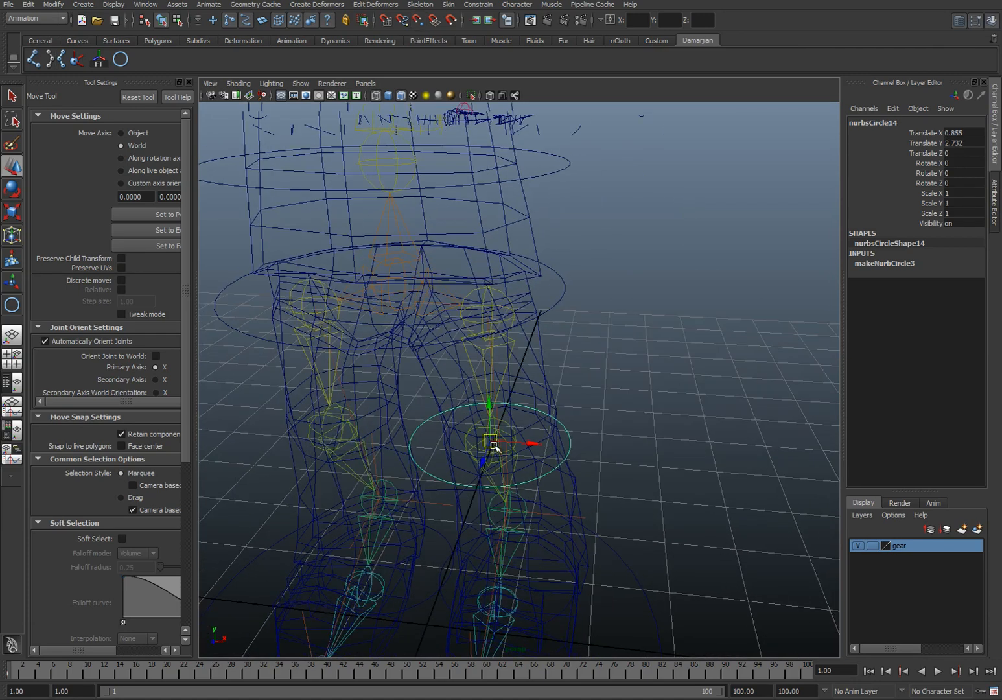
# Step: Duplicate the left knee circle and snap the copy to the right knee joint
pyautogui.press('d')
pyautogui.press('v')
pyautogui.hotkey('ctrl', 'd')
pyautogui.moveTo(476, 441); pyautogui.dragTo(188, 383)
# Step: Move both knee circles forward in front of the legs to about 2.514 in Z and freeze their transformations
pyautogui.keyDown('alt'); pyautogui.moveTo(337, 403); pyautogui.dragTo(498, 389, button='middle'); pyautogui.keyUp('alt')
pyautogui.keyDown('alt'); pyautogui.moveTo(498, 389); pyautogui.dragTo(375, 400, button='right'); pyautogui.keyUp('alt')
pyautogui.moveTo(372, 381); pyautogui.dragTo(356, 413)
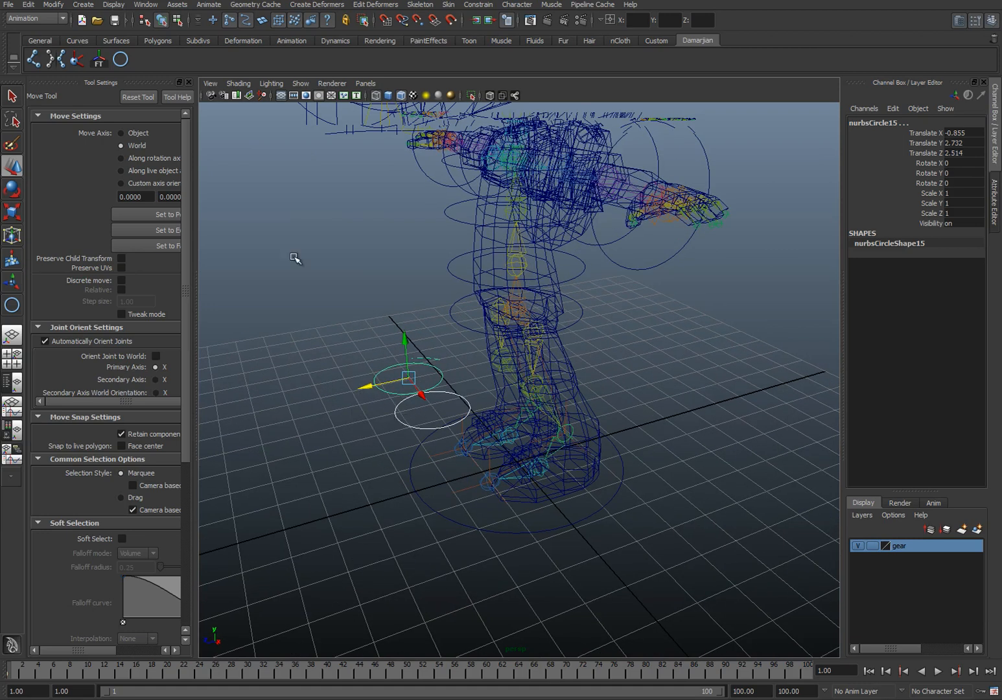
pyautogui.click(99, 59)
# Step: Try to select the left knee circle together with the left leg's IK handle at the ankle
pyautogui.click(400, 426)
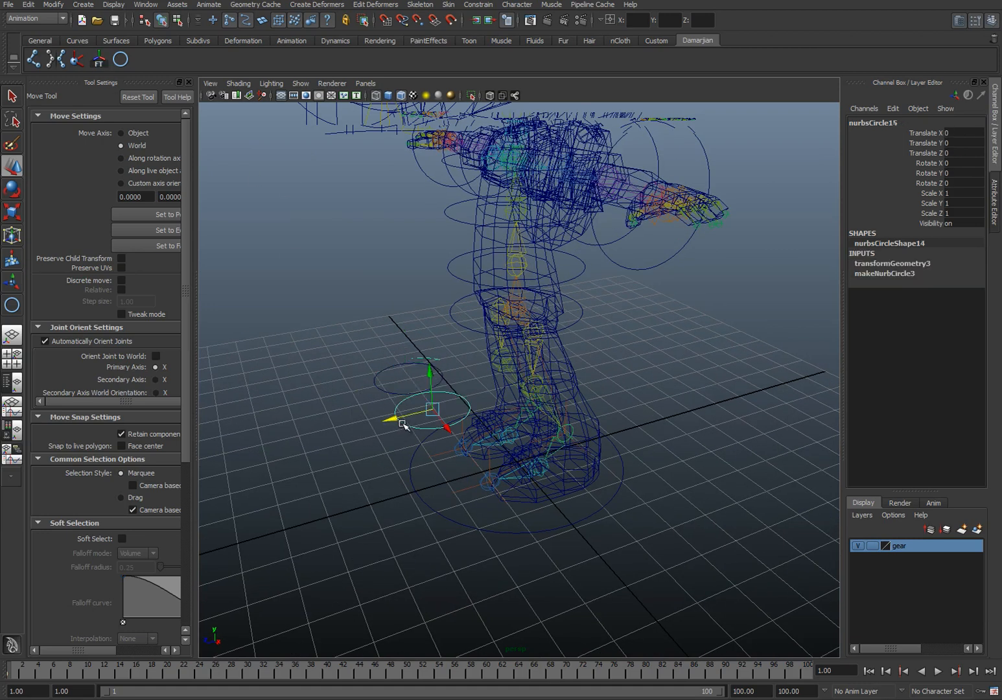
pyautogui.click(580, 450)
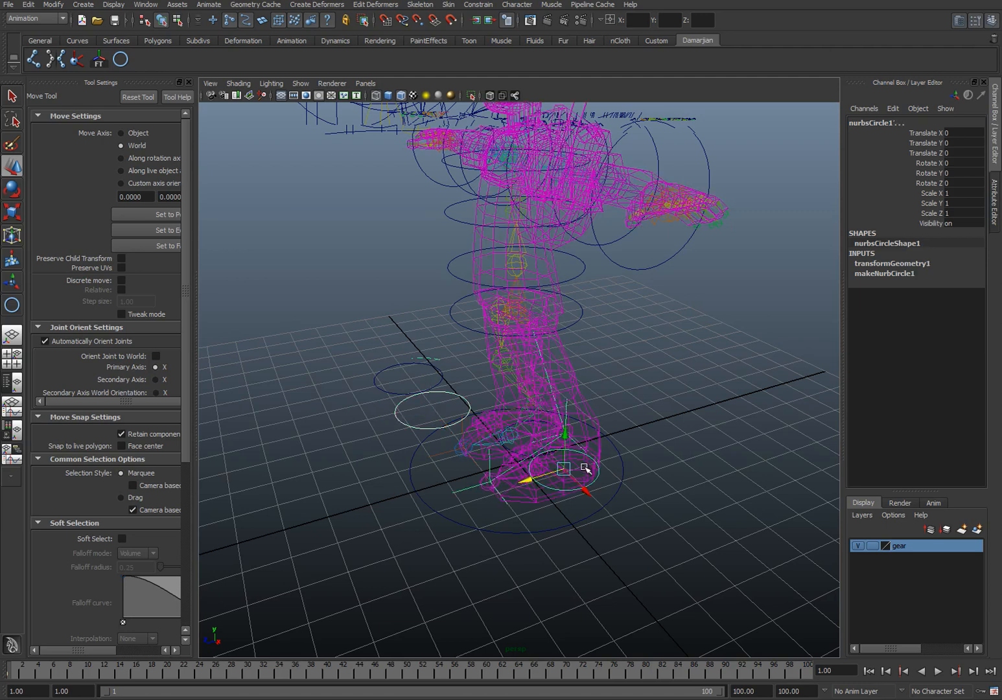
pyautogui.press('p')
pyautogui.keyDown('alt'); pyautogui.moveTo(587, 453); pyautogui.dragTo(591, 440); pyautogui.keyUp('alt')
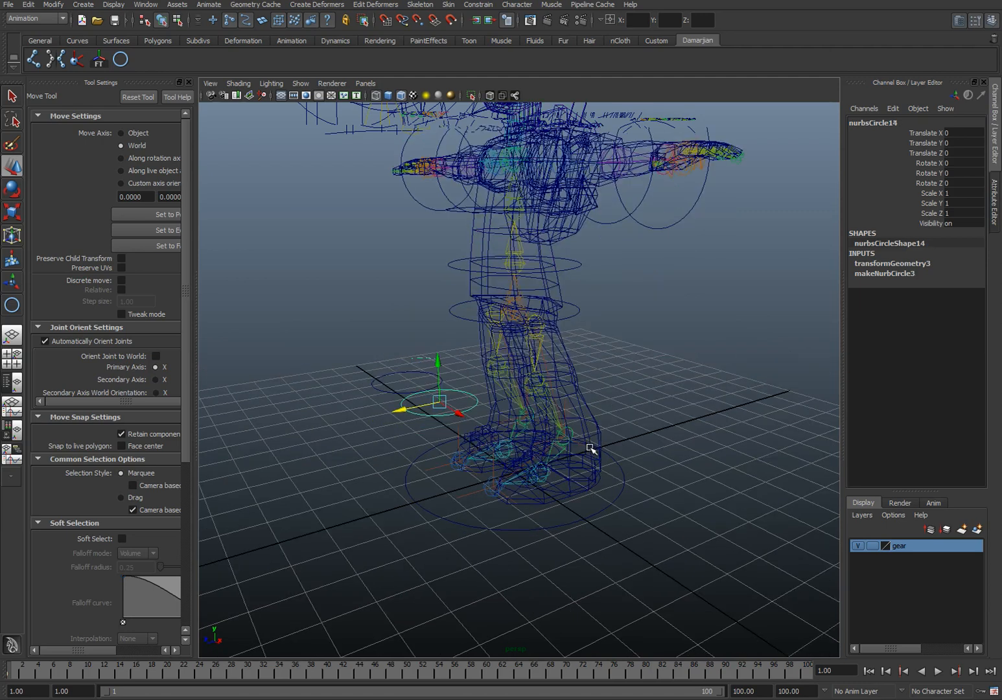
pyautogui.press('q')
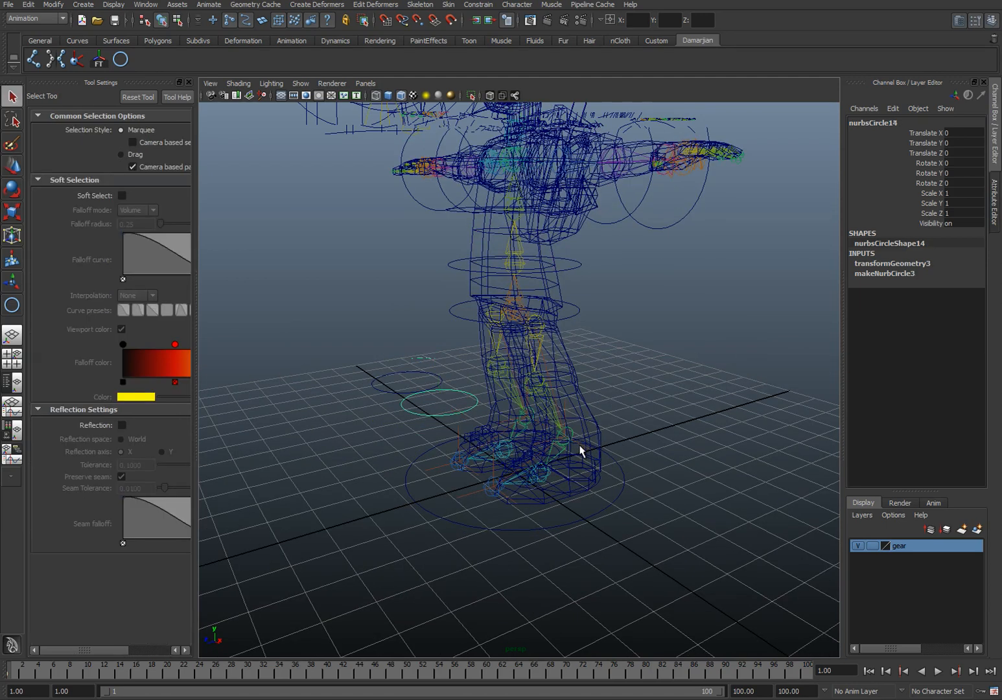
pyautogui.keyDown('shift'); pyautogui.click(580, 447); pyautogui.keyUp('shift')
pyautogui.keyDown('alt'); pyautogui.moveTo(599, 356); pyautogui.dragTo(636, 371); pyautogui.keyUp('alt')
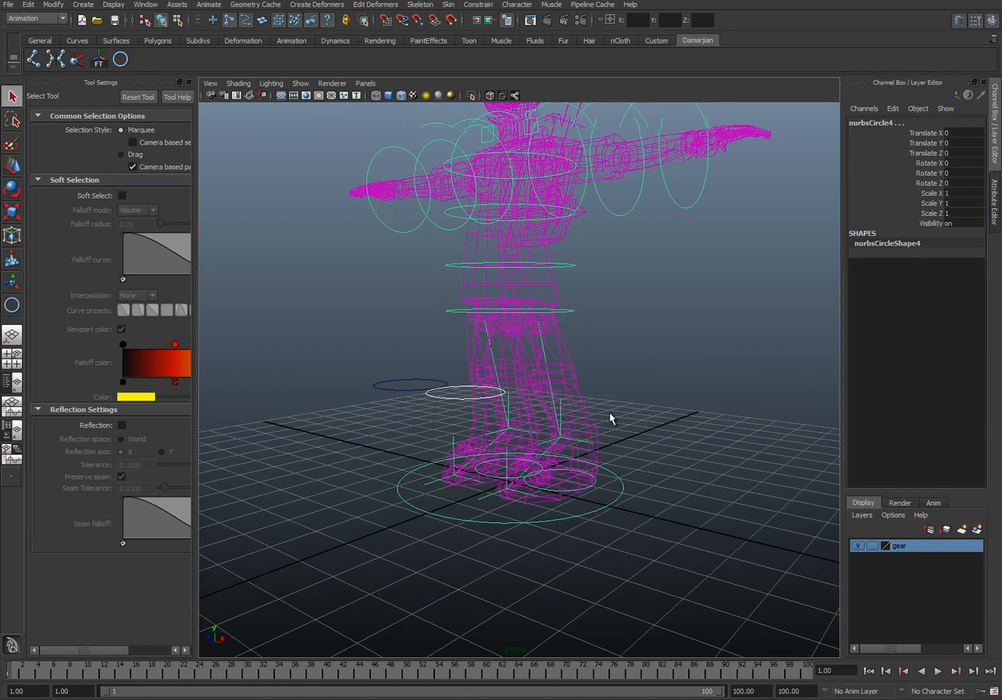
pyautogui.click(579, 453)
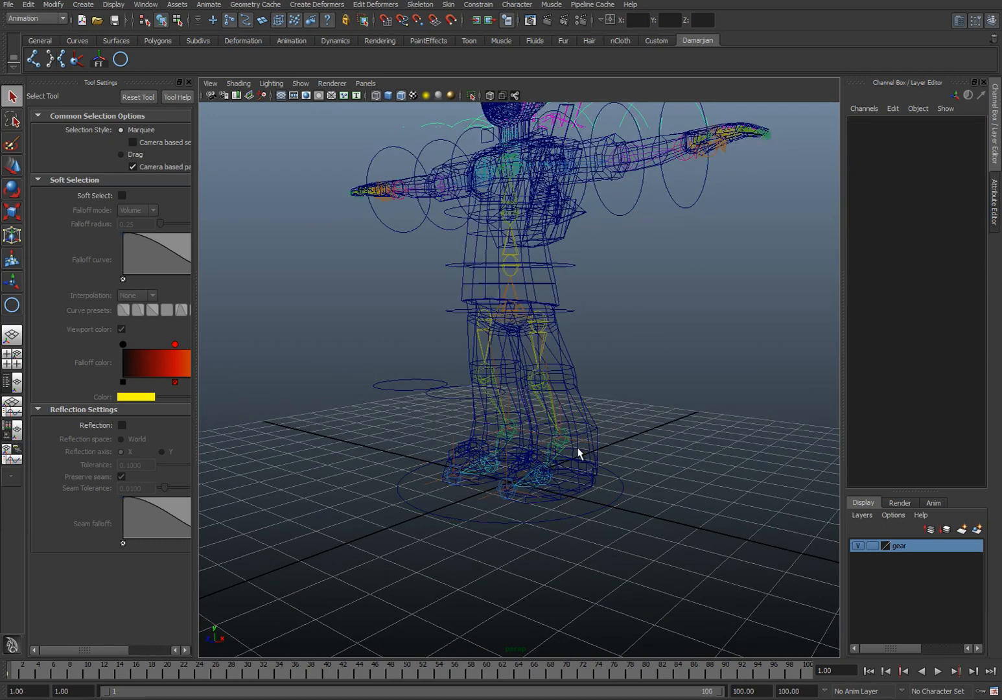
pyautogui.click(449, 393)
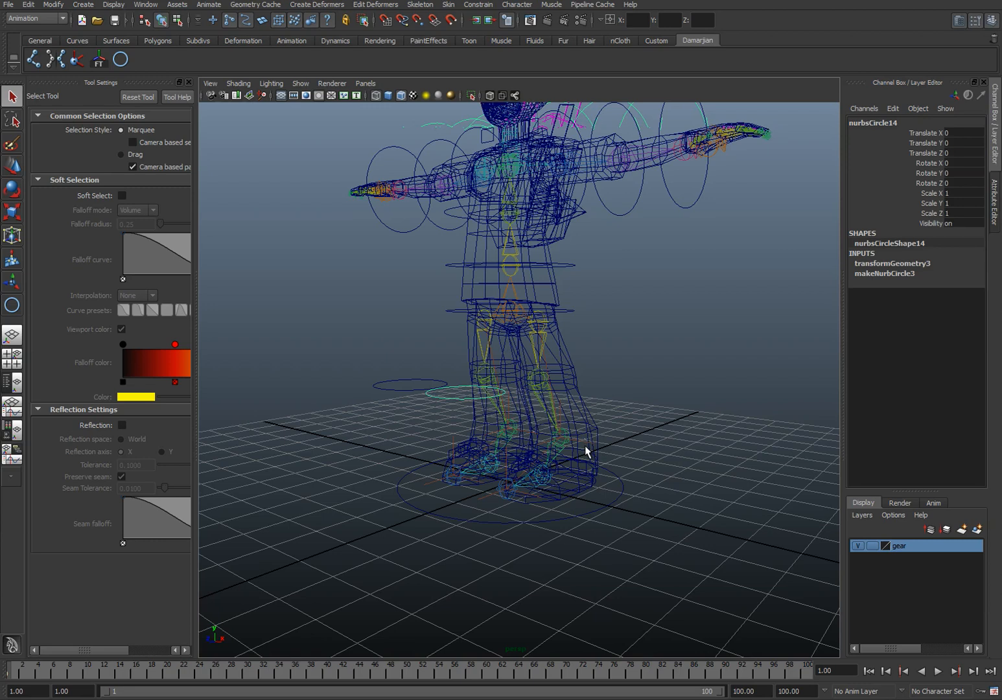
pyautogui.click(561, 440)
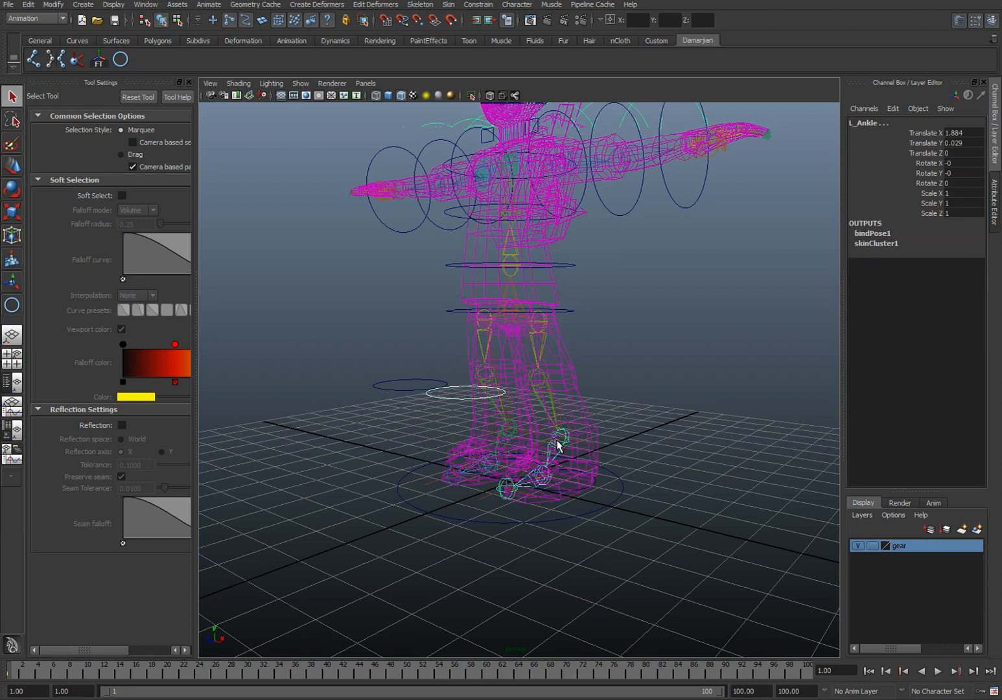
pyautogui.hotkey('ctrl', 'z')
pyautogui.scroll(5, 589, 442)
pyautogui.keyDown('alt'); pyautogui.moveTo(610, 443); pyautogui.dragTo(530, 371, button='middle'); pyautogui.keyUp('alt')
pyautogui.scroll(3, 530, 371)
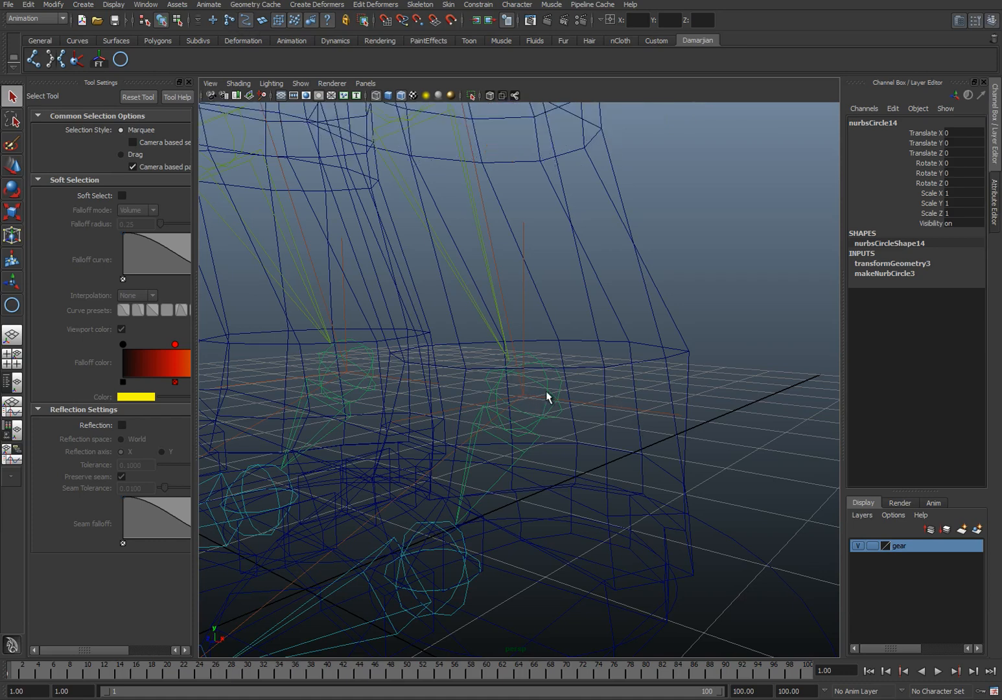
pyautogui.click(527, 396)
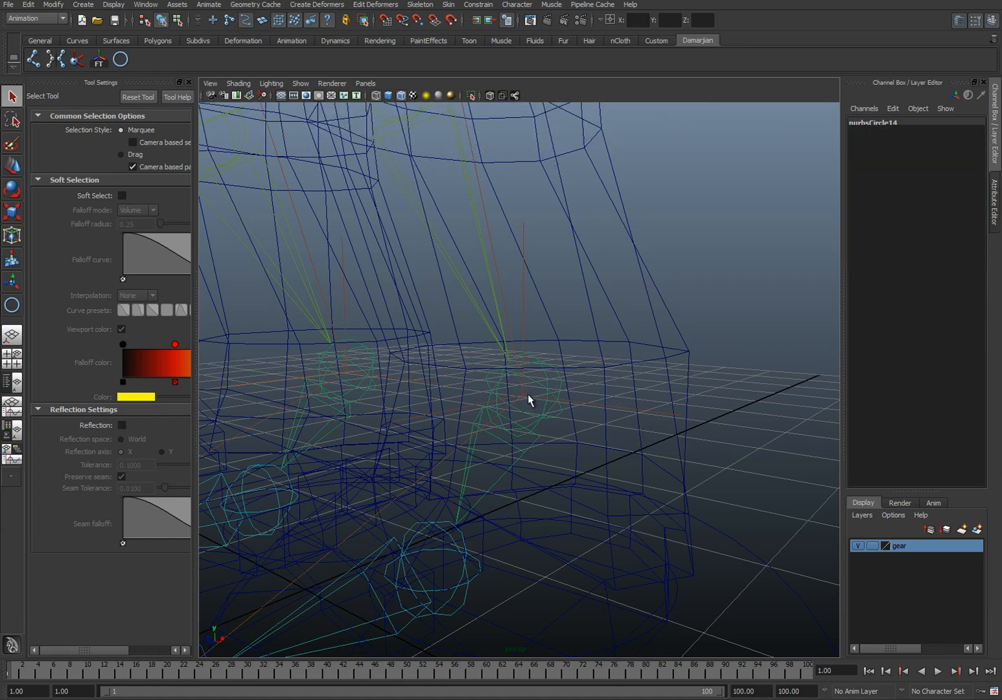
pyautogui.press('w')
pyautogui.scroll(-3, 564, 401)
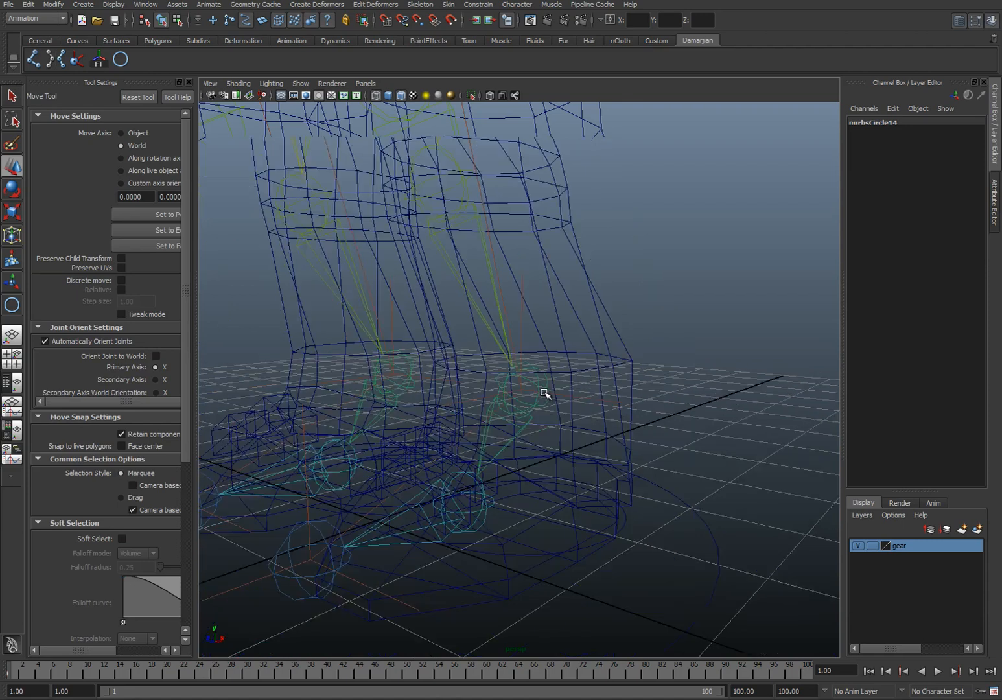
# Step: Adjust the object selection mask and constrain the left leg's IK handle to the left knee circle with a Pole Vector constraint
pyautogui.click(217, 19)
pyautogui.scroll(-5, 540, 439)
pyautogui.keyDown('alt'); pyautogui.moveTo(402, 384); pyautogui.dragTo(380, 369); pyautogui.keyUp('alt')
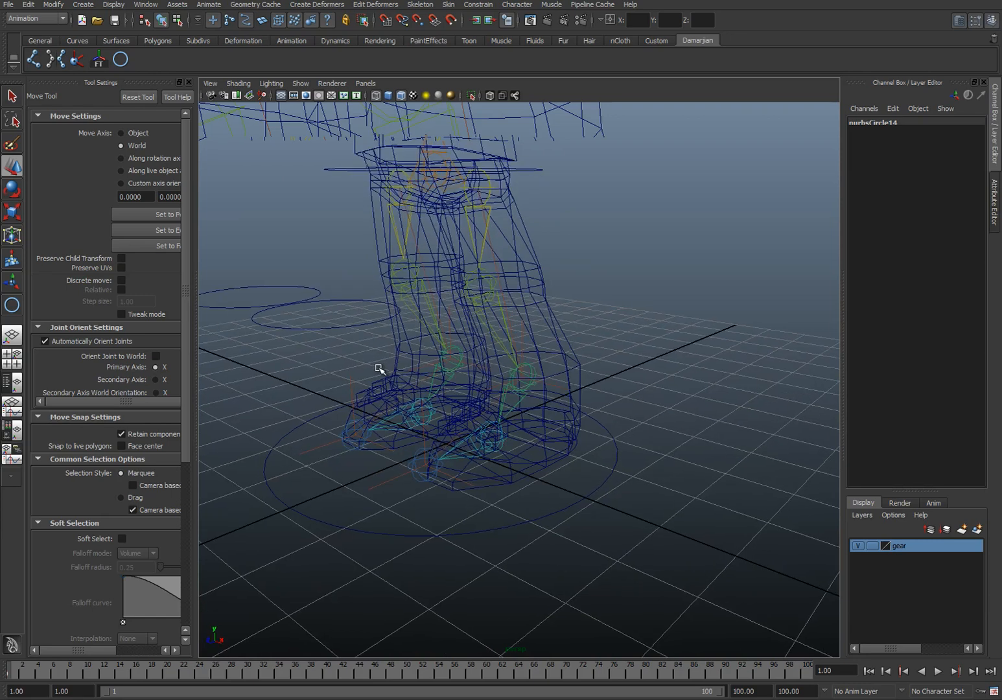
pyautogui.click(365, 329)
pyautogui.click(525, 378)
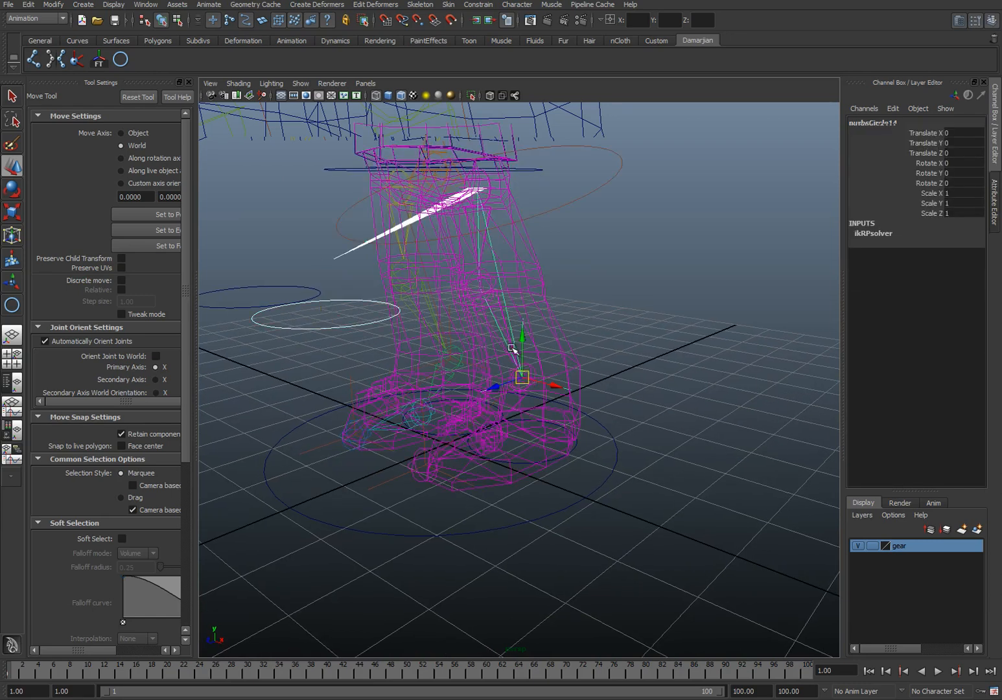
pyautogui.click(478, 5)
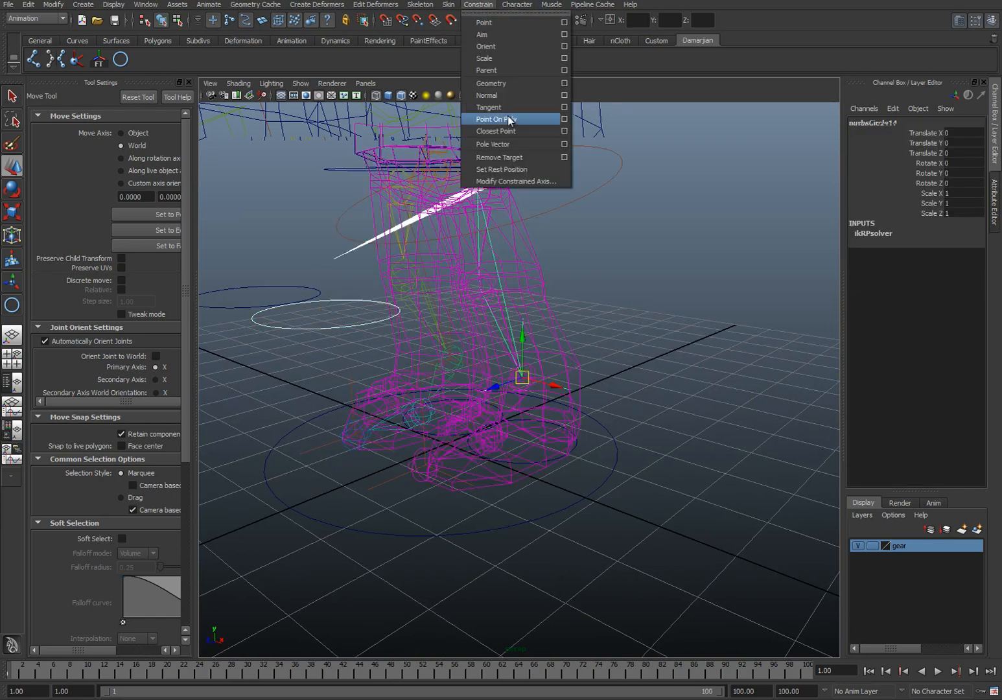
pyautogui.click(506, 144)
pyautogui.keyDown('alt'); pyautogui.moveTo(510, 293); pyautogui.dragTo(528, 311); pyautogui.keyUp('alt')
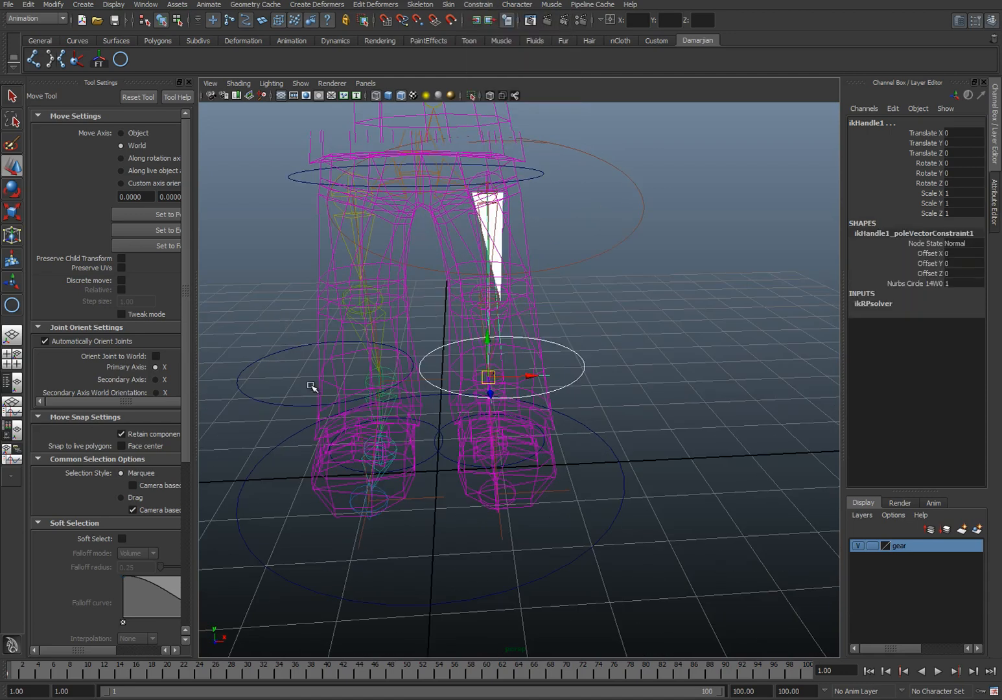
# Step: Constrain the right leg's IK handle to the right knee circle with a Pole Vector constraint
pyautogui.click(376, 396)
pyautogui.keyDown('alt'); pyautogui.moveTo(401, 383); pyautogui.dragTo(381, 379); pyautogui.keyUp('alt')
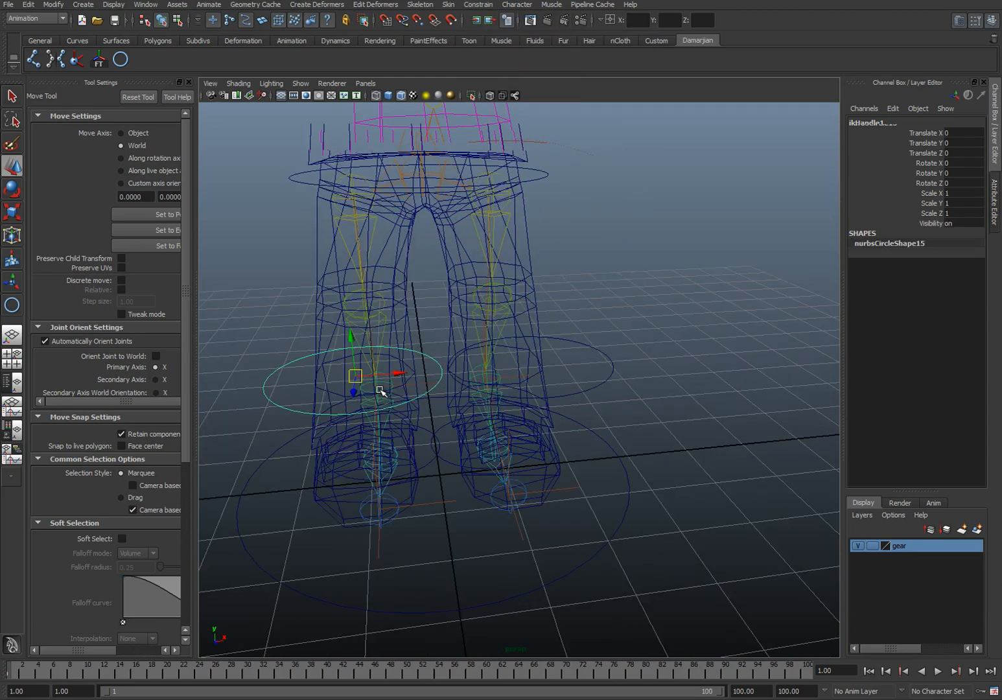
pyautogui.click(381, 390)
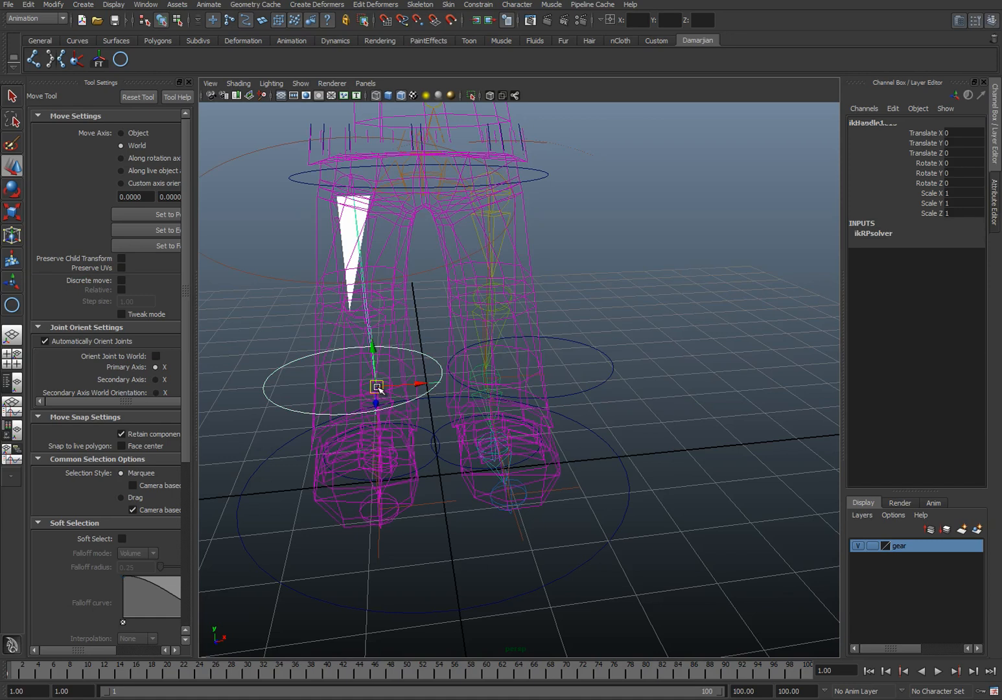
pyautogui.click(485, 5)
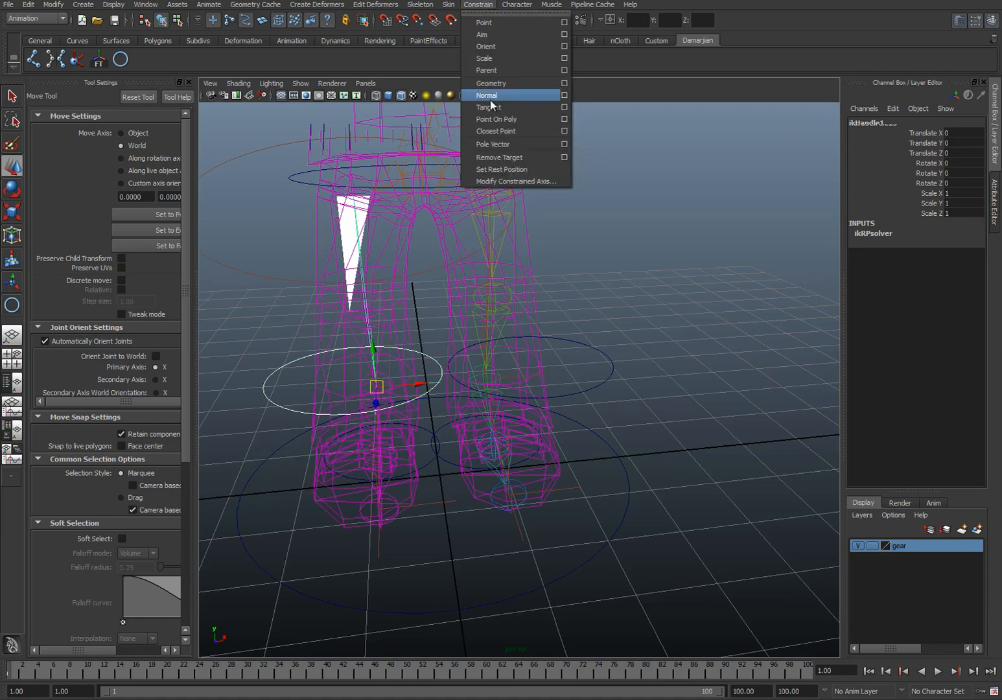
pyautogui.click(514, 144)
# Step: Move each knee circle sideways to test its pole vector, undoing each move
pyautogui.moveTo(575, 312); pyautogui.dragTo(624, 382)
pyautogui.scroll(-2, 605, 376)
pyautogui.moveTo(562, 367); pyautogui.dragTo(658, 370)
pyautogui.hotkey('ctrl', 'z')
pyautogui.moveTo(321, 367); pyautogui.dragTo(348, 392)
pyautogui.moveTo(447, 375); pyautogui.dragTo(385, 383)
pyautogui.hotkey('ctrl', 'z')
pyautogui.keyDown('alt'); pyautogui.moveTo(586, 372); pyautogui.dragTo(520, 352); pyautogui.keyUp('alt')
pyautogui.keyDown('alt'); pyautogui.moveTo(520, 352); pyautogui.dragTo(532, 525, button='middle'); pyautogui.keyUp('alt')
pyautogui.scroll(-2, 536, 392)
pyautogui.keyDown('alt'); pyautogui.moveTo(530, 376); pyautogui.dragTo(548, 398, button='middle'); pyautogui.keyUp('alt')
pyautogui.keyDown('alt'); pyautogui.moveTo(548, 398); pyautogui.dragTo(521, 376); pyautogui.keyUp('alt')
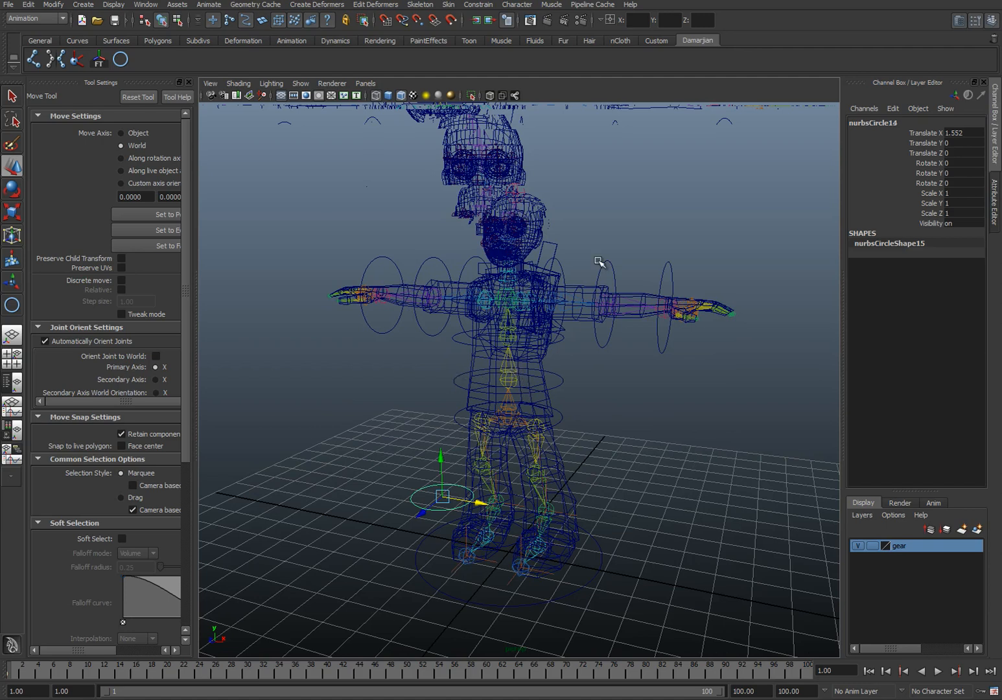
pyautogui.keyDown('alt'); pyautogui.moveTo(501, 305); pyautogui.dragTo(491, 312); pyautogui.keyUp('alt')
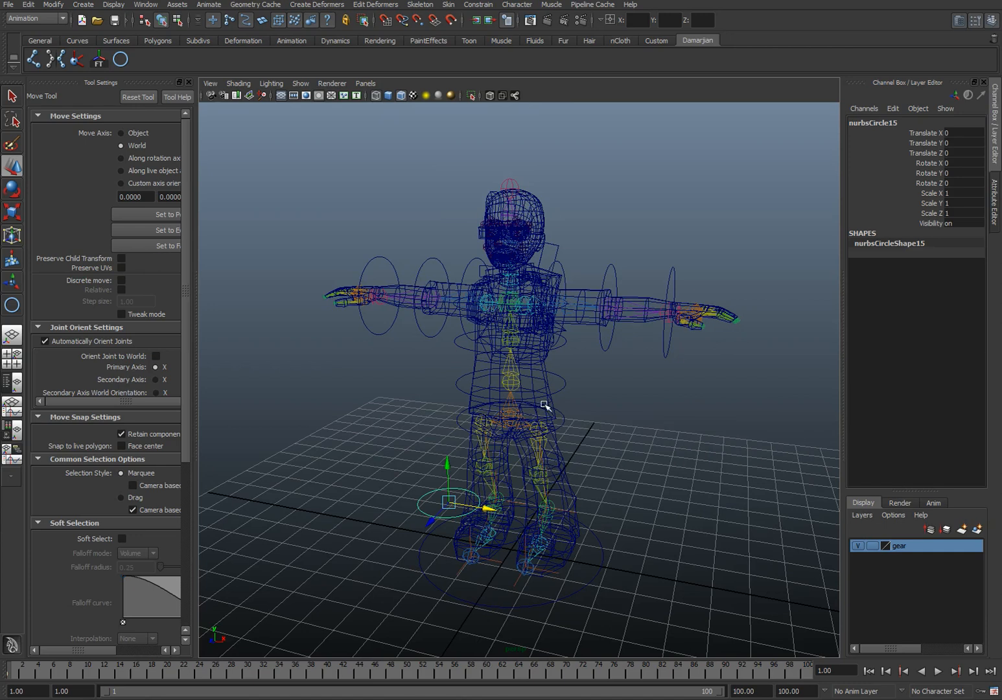
pyautogui.keyDown('alt'); pyautogui.moveTo(512, 531); pyautogui.dragTo(507, 531); pyautogui.keyUp('alt')
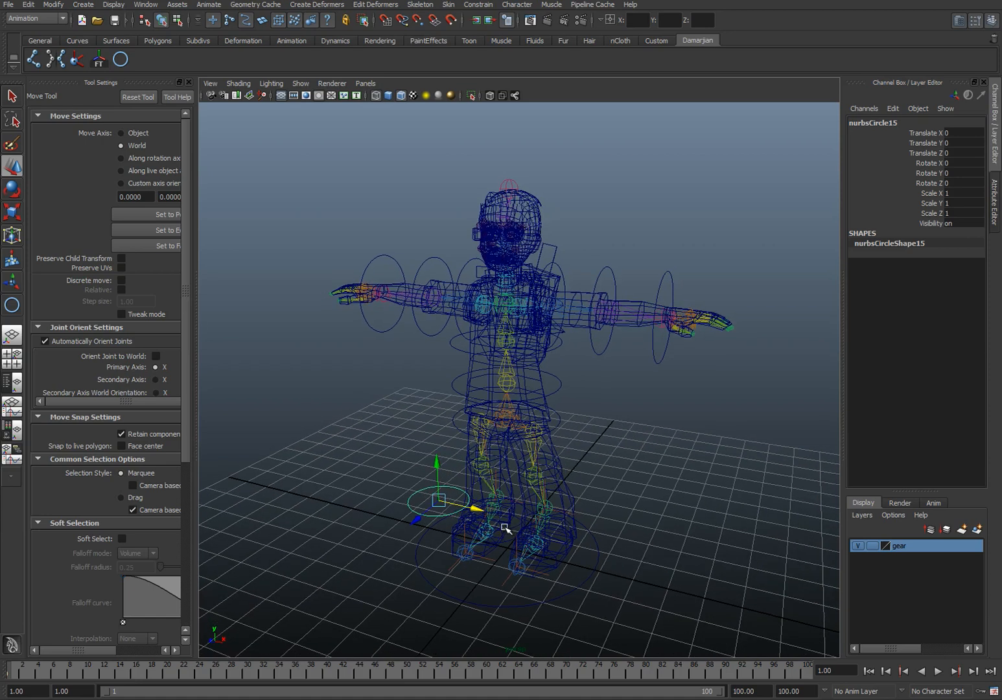